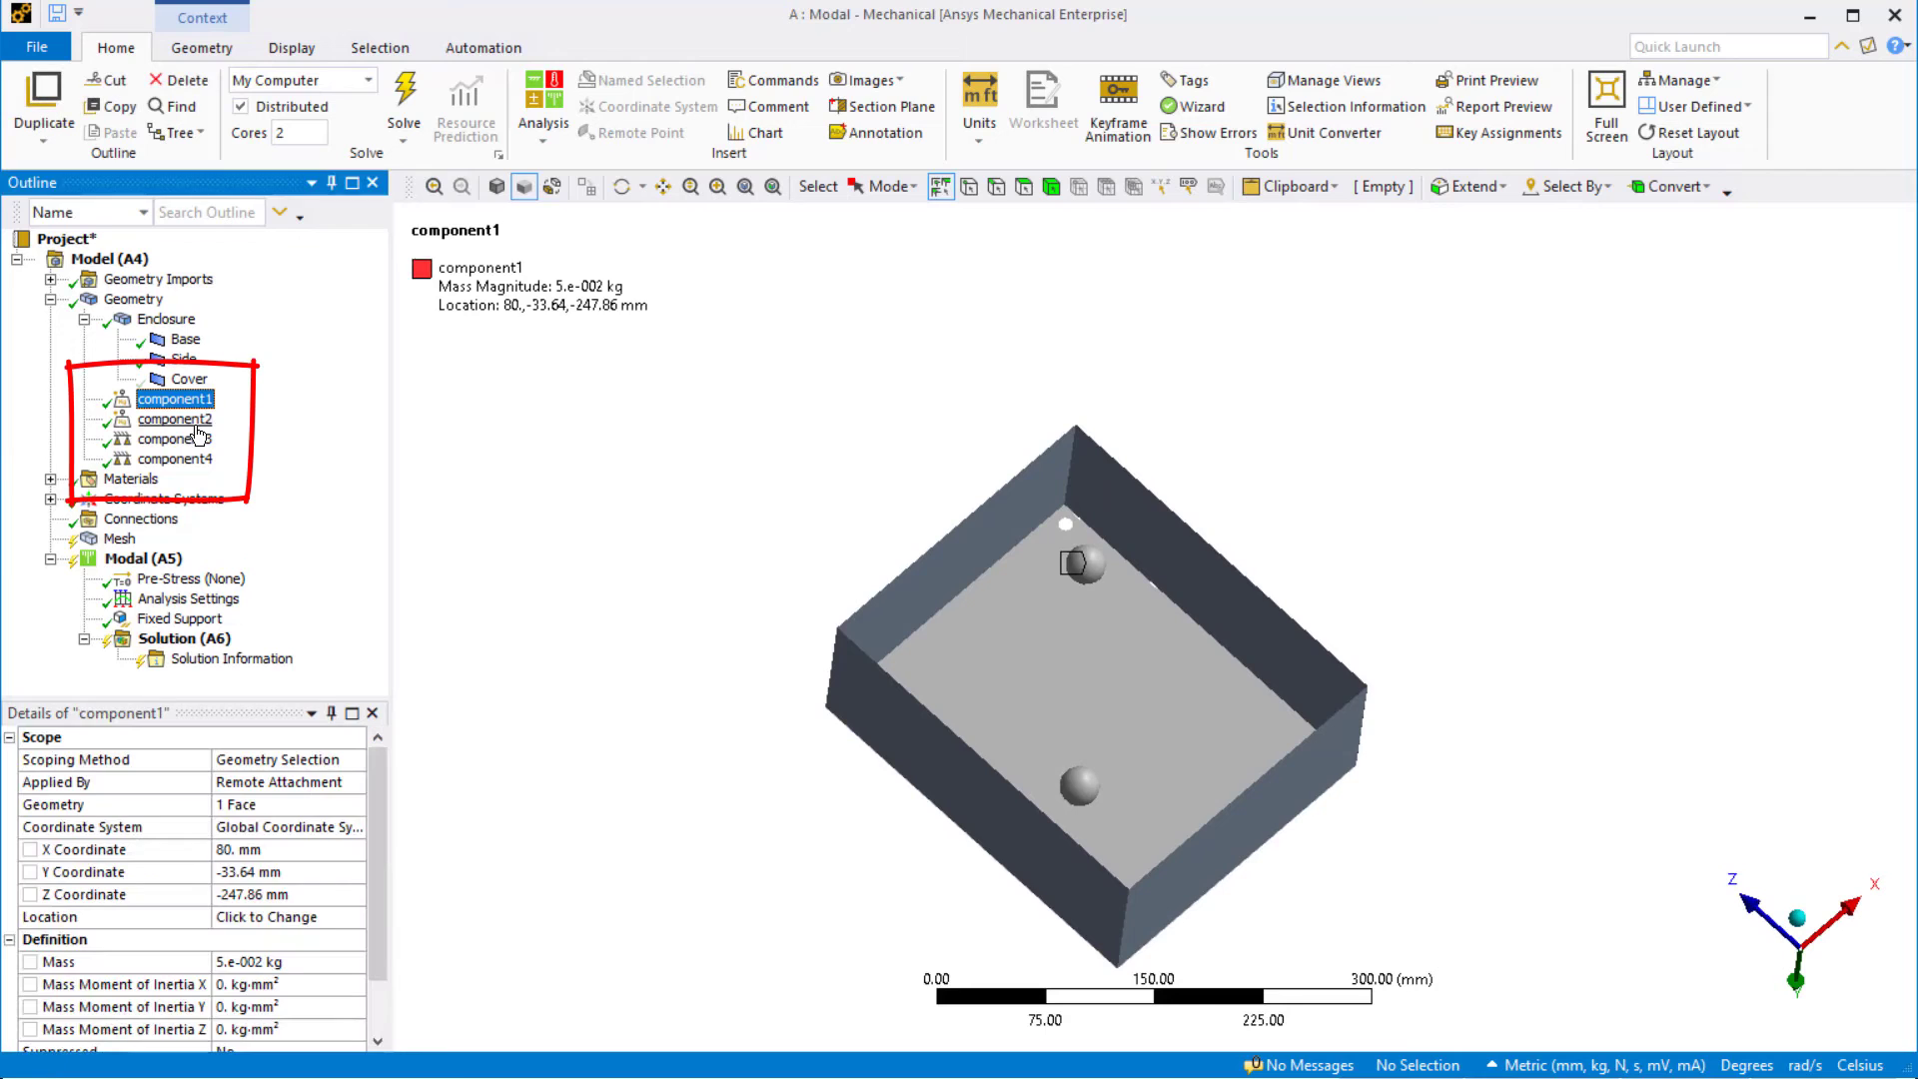
Review the mass definitions component2, component3 and component4, and show all enclosure bodies again
{"action": "left_click", "coordinate": [195, 420]}
{"action": "left_click", "coordinate": [192, 441]}
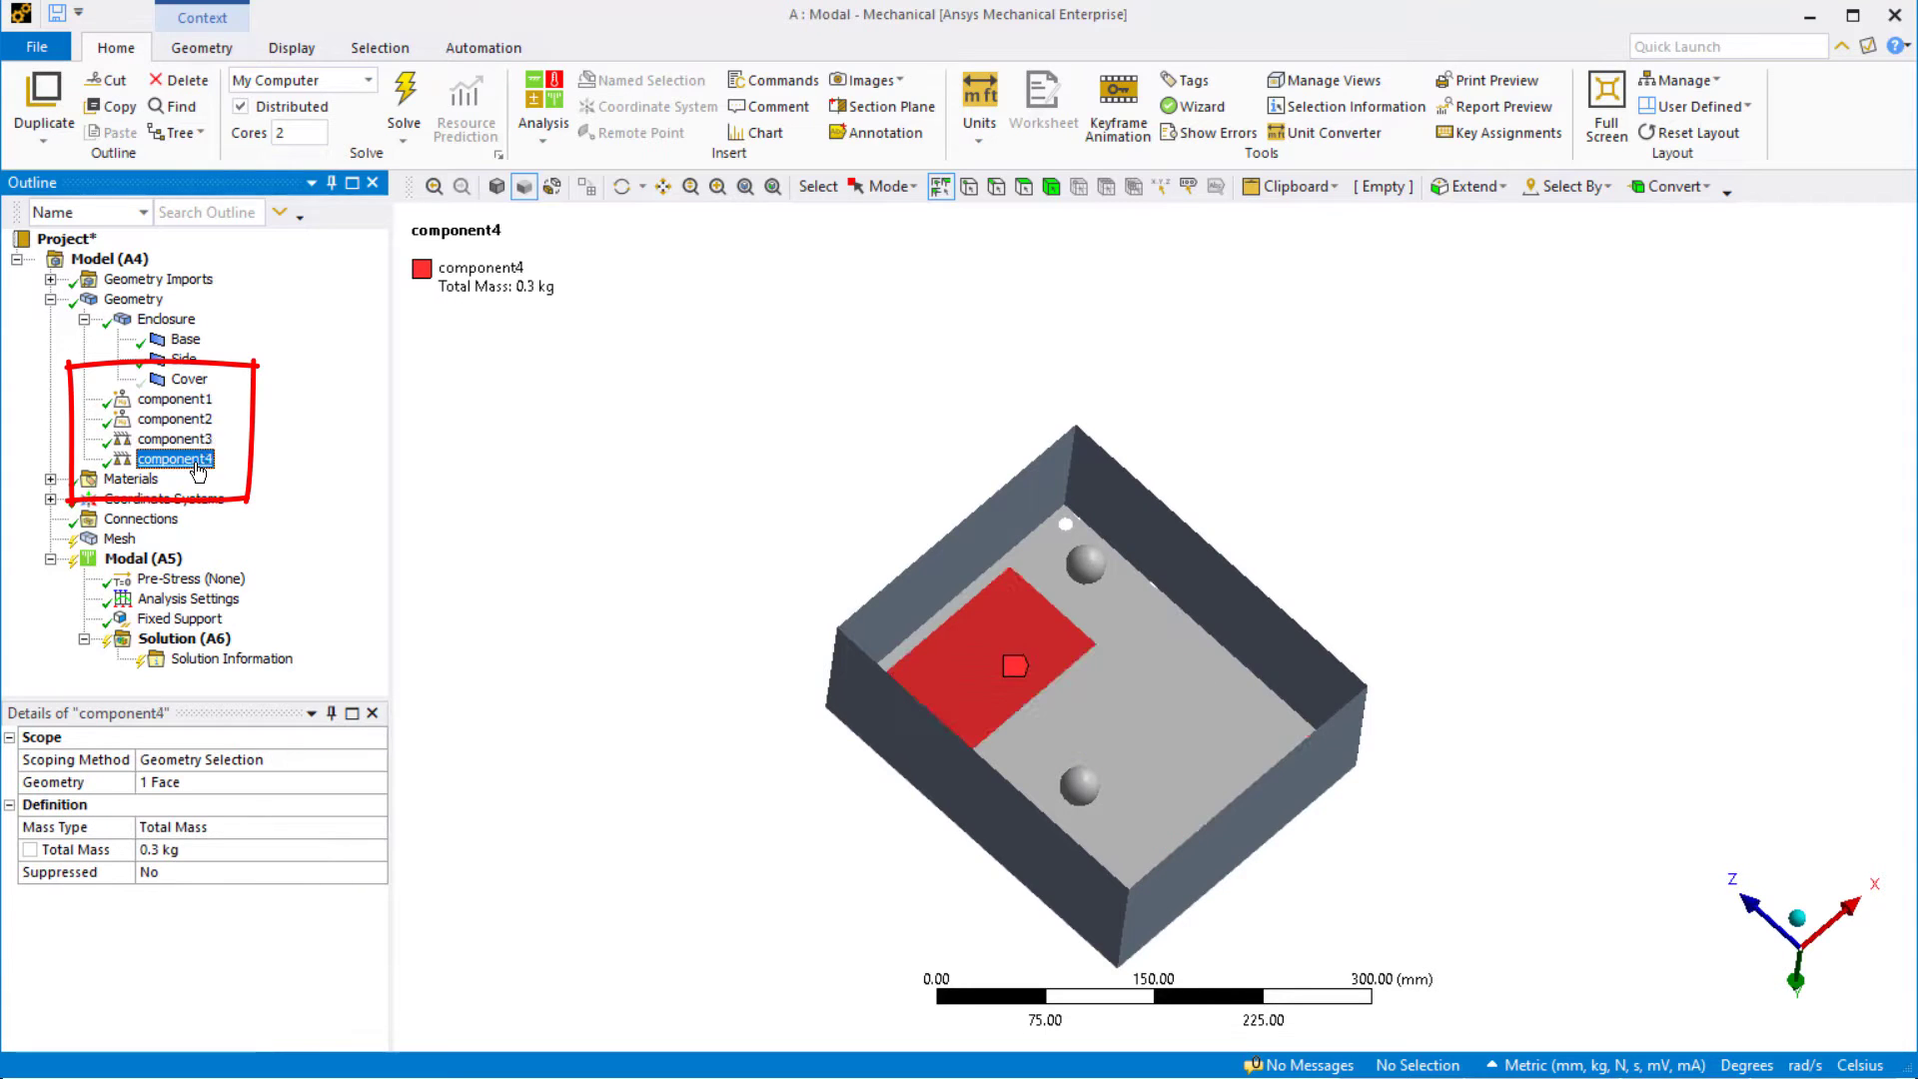
{"action": "right_click", "coordinate": [140, 299]}
{"action": "left_click", "coordinate": [196, 351]}
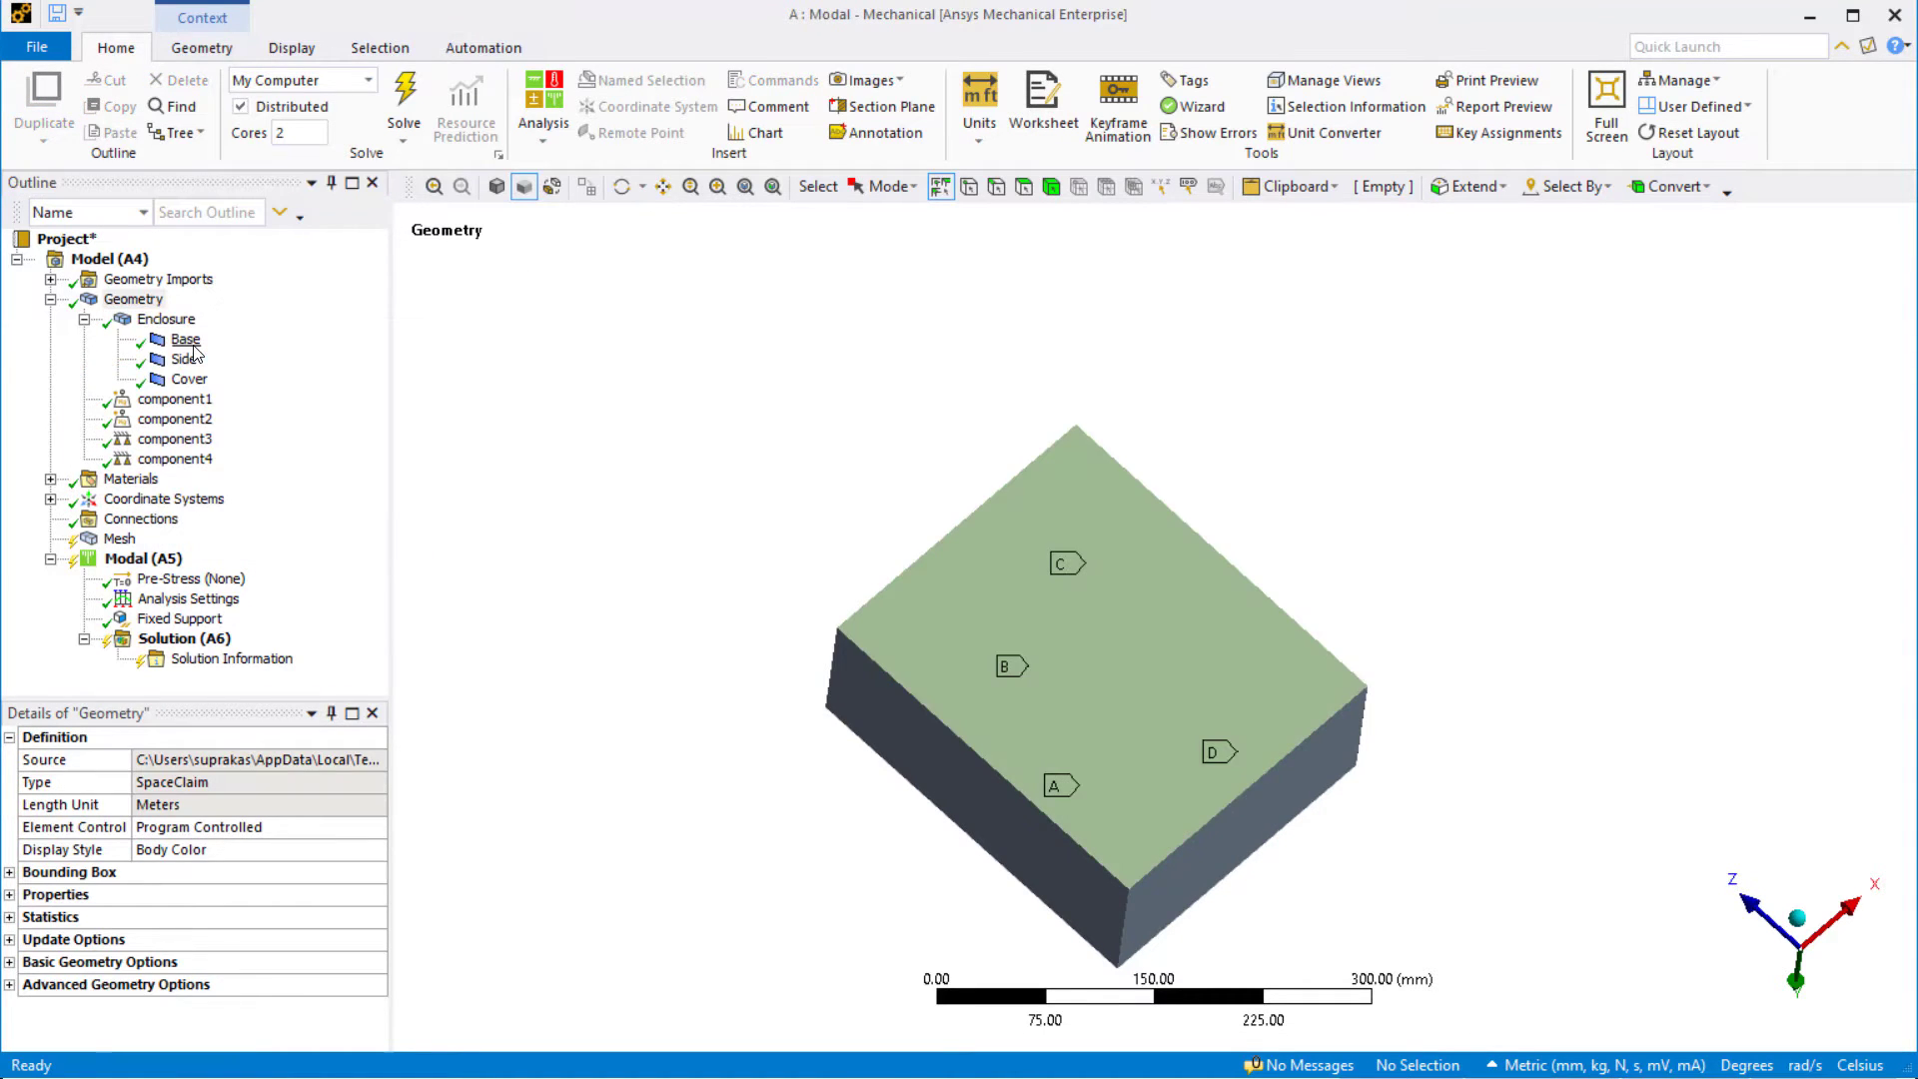
Inspect the mesh element size and the edges of the enclosure base that hold the fixed support
{"action": "left_click", "coordinate": [112, 540]}
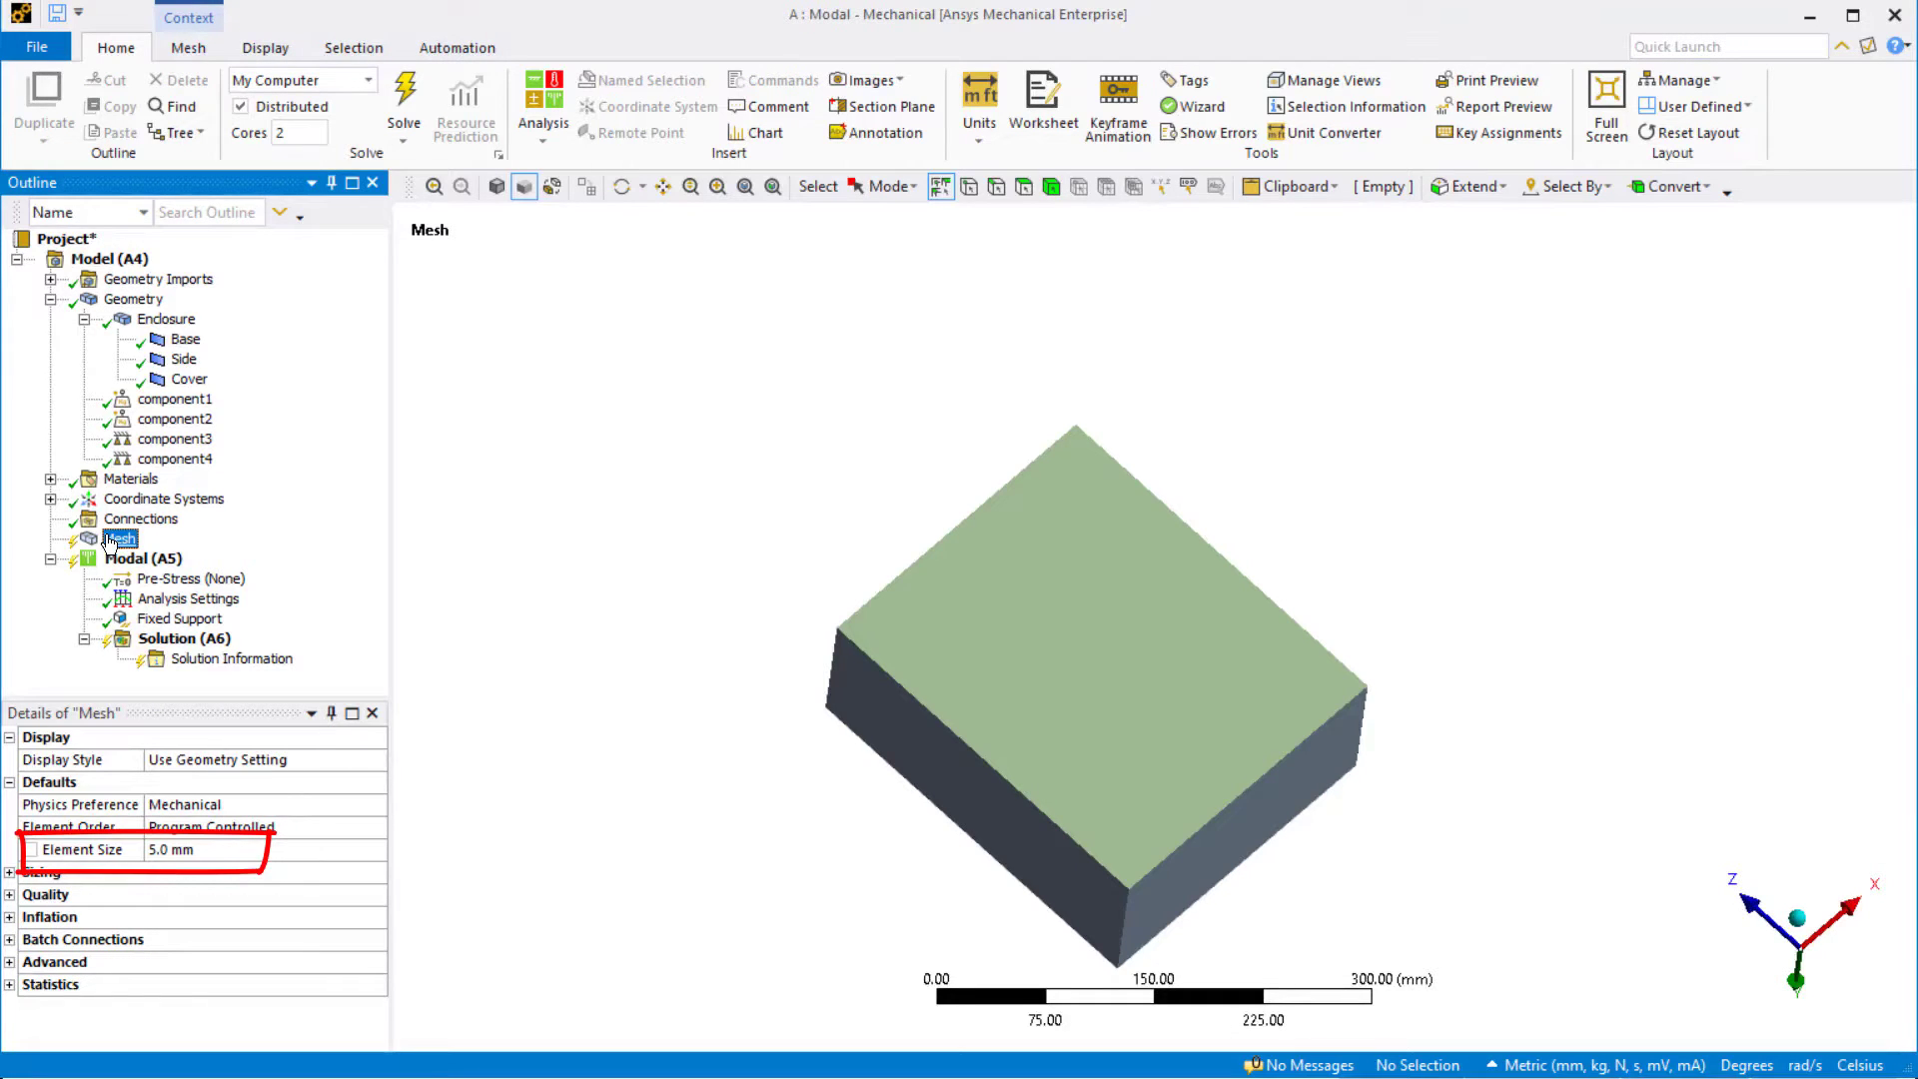
{"action": "left_click", "coordinate": [179, 619]}
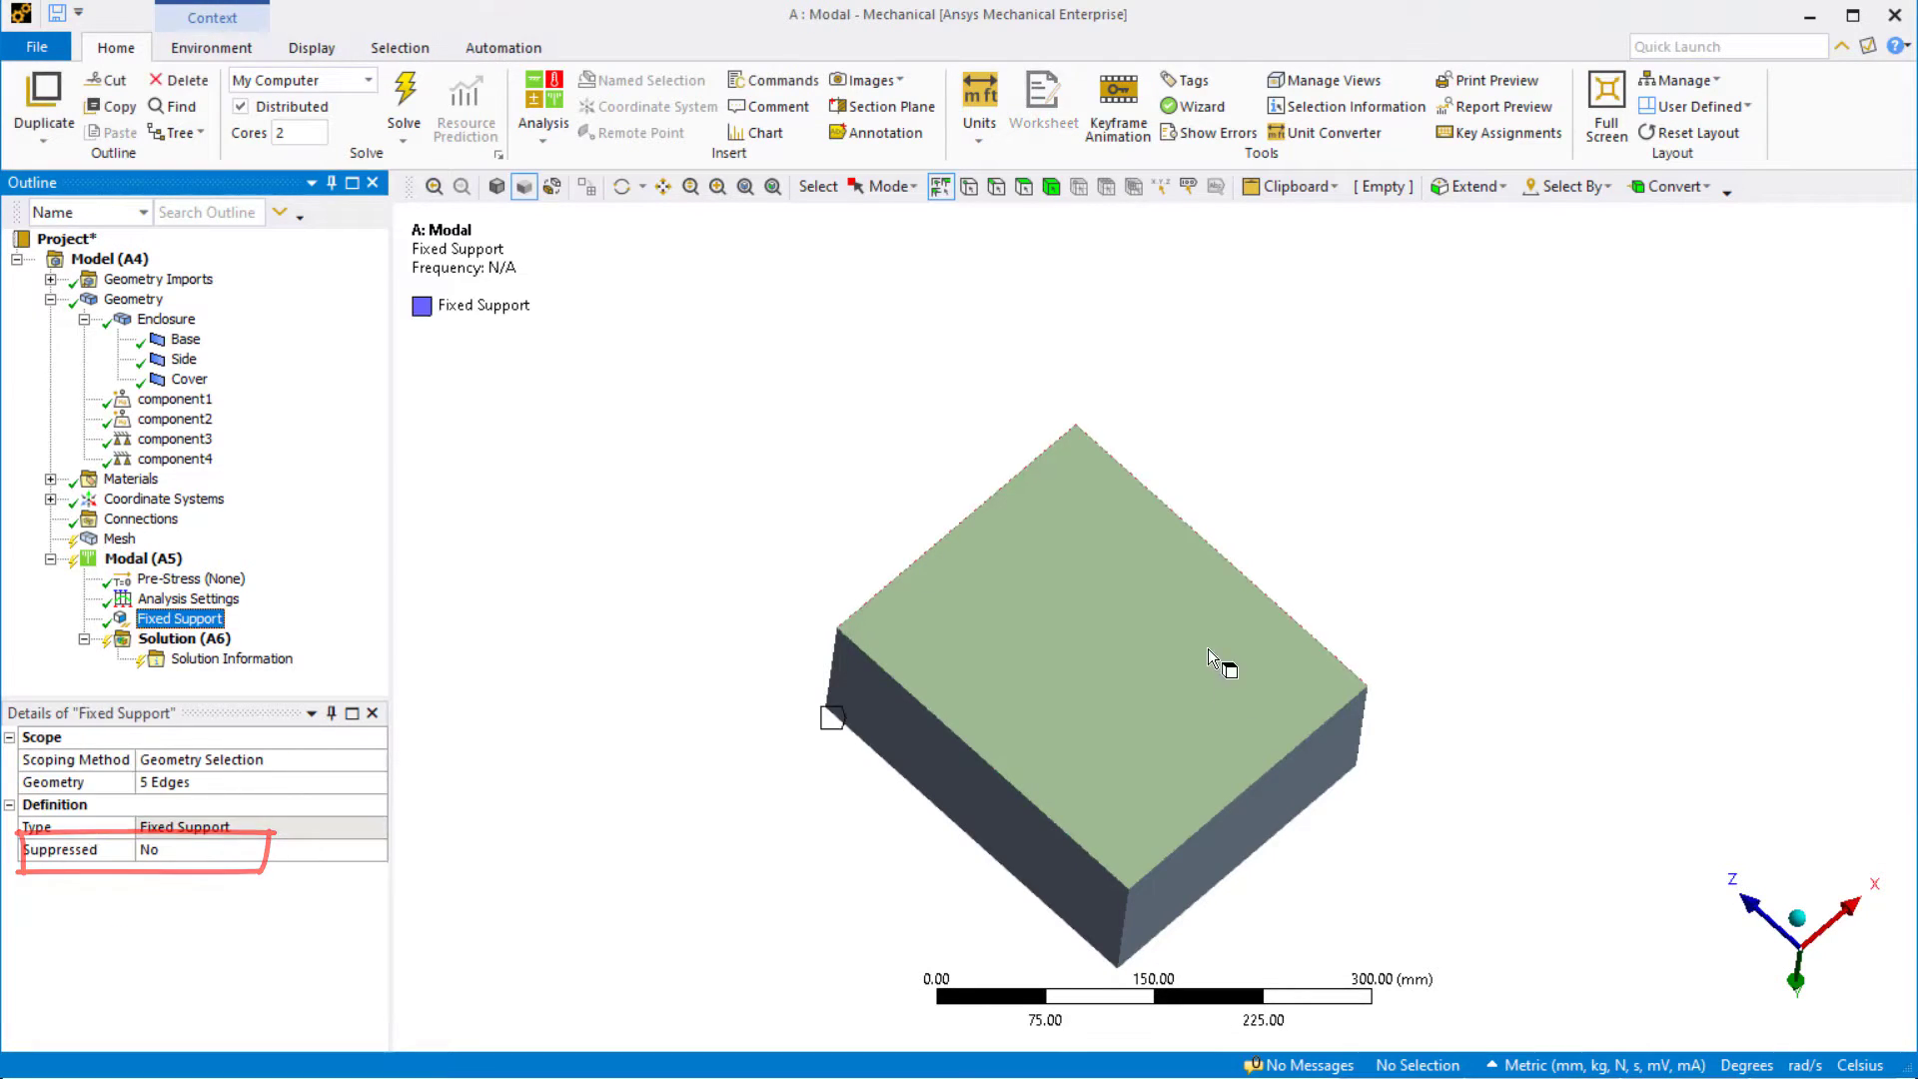
{"action": "mouse_move", "coordinate": [1229, 663]}
{"action": "middle_mouse_down"}
{"action": "mouse_move", "coordinate": [1370, 745]}
{"action": "mouse_move", "coordinate": [1490, 411]}
{"action": "mouse_move", "coordinate": [1494, 356]}
{"action": "mouse_move", "coordinate": [1468, 373]}
{"action": "middle_mouse_up"}
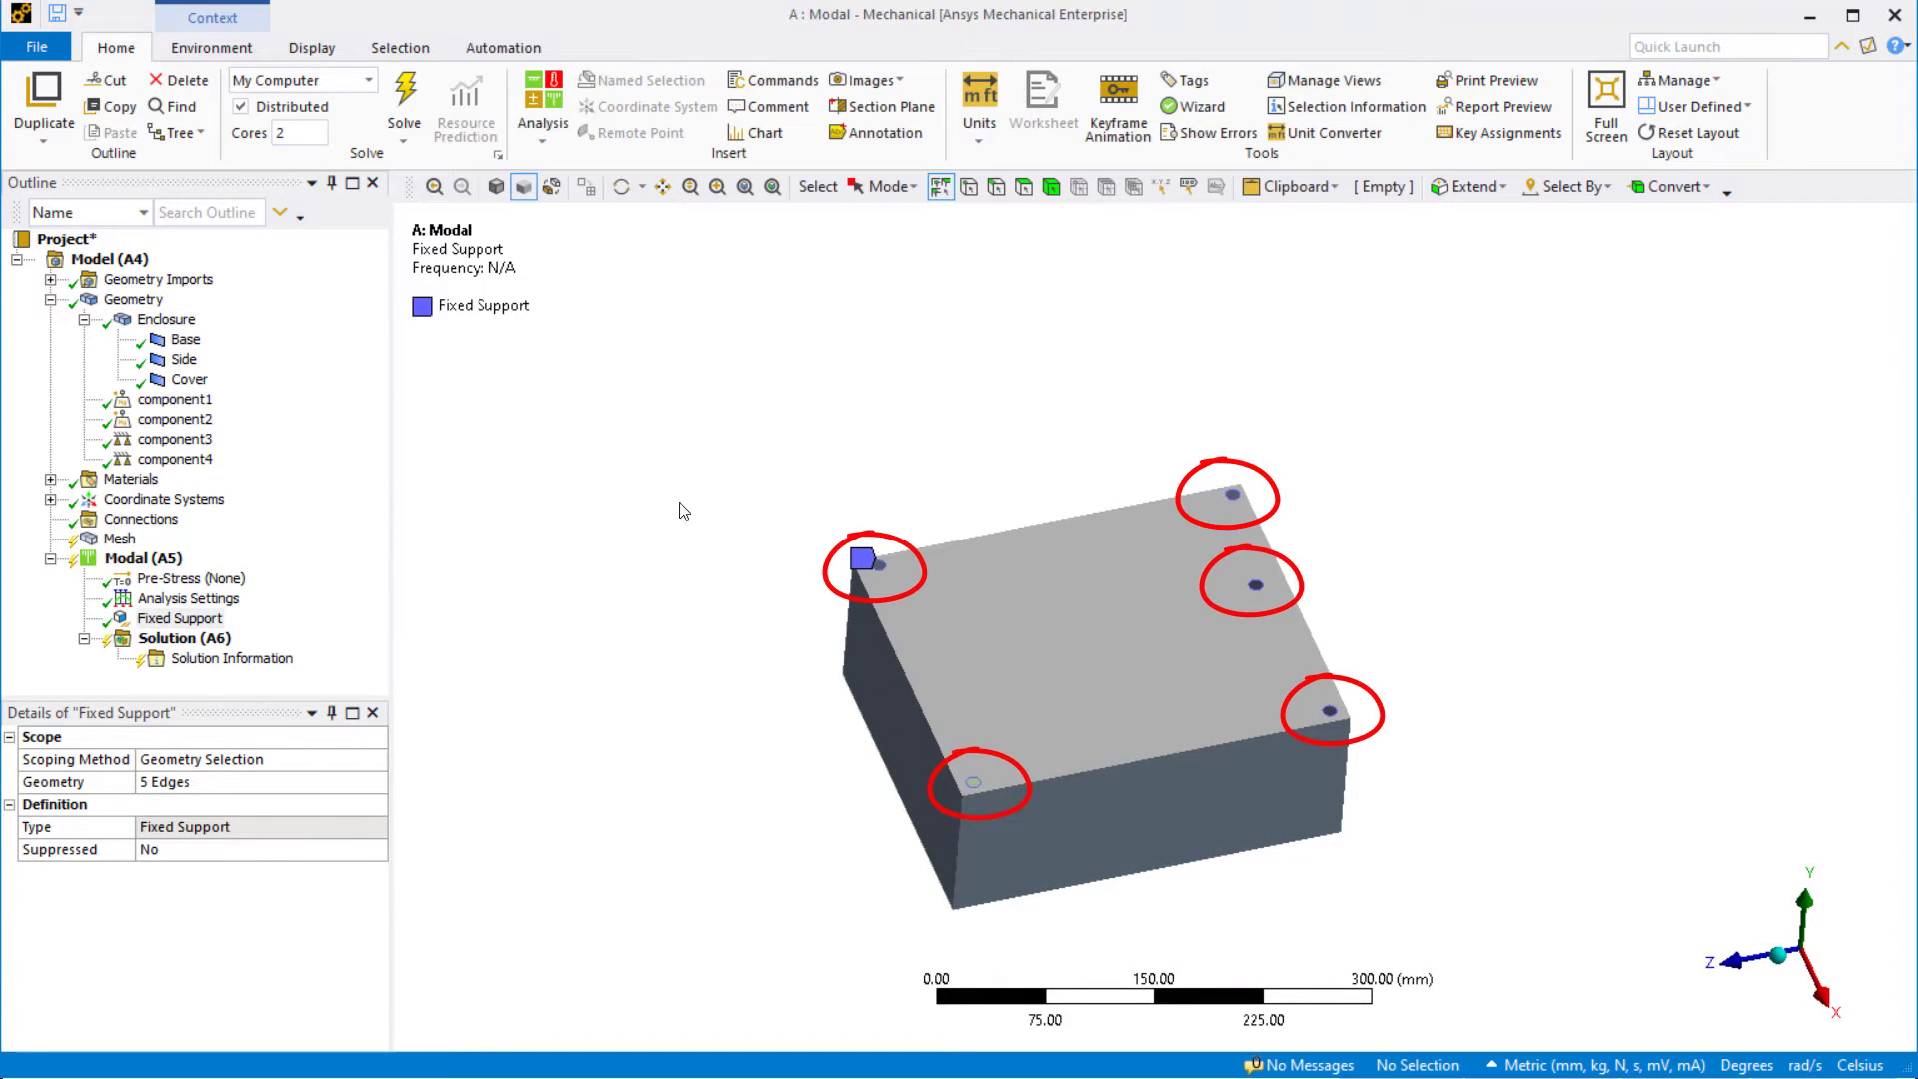
Set Future Analysis to MSUP Analyses in the Analysis Data Management section of the modal analysis settings
{"action": "left_click", "coordinate": [235, 602]}
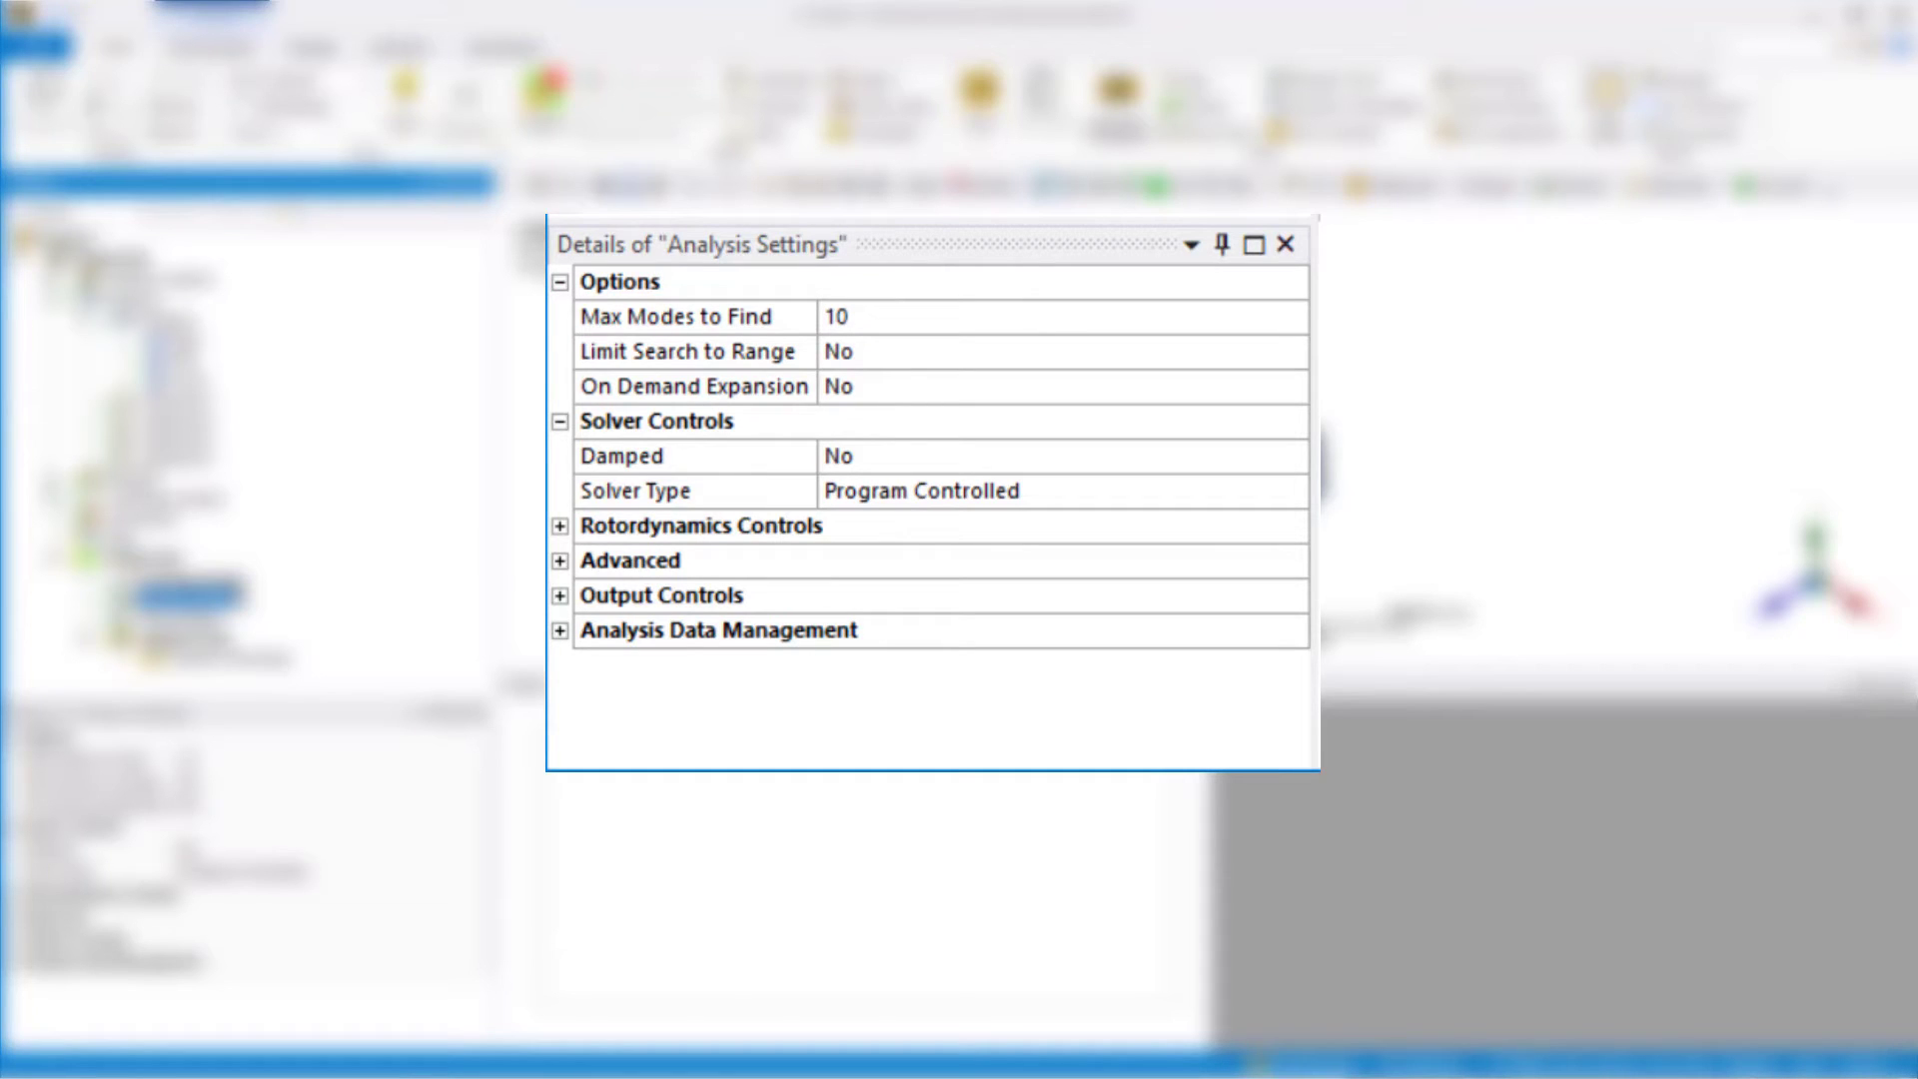
{"action": "left_click", "coordinate": [560, 630]}
{"action": "scroll", "coordinate": [794, 518], "scroll_direction": "down", "scroll_amount": 3}
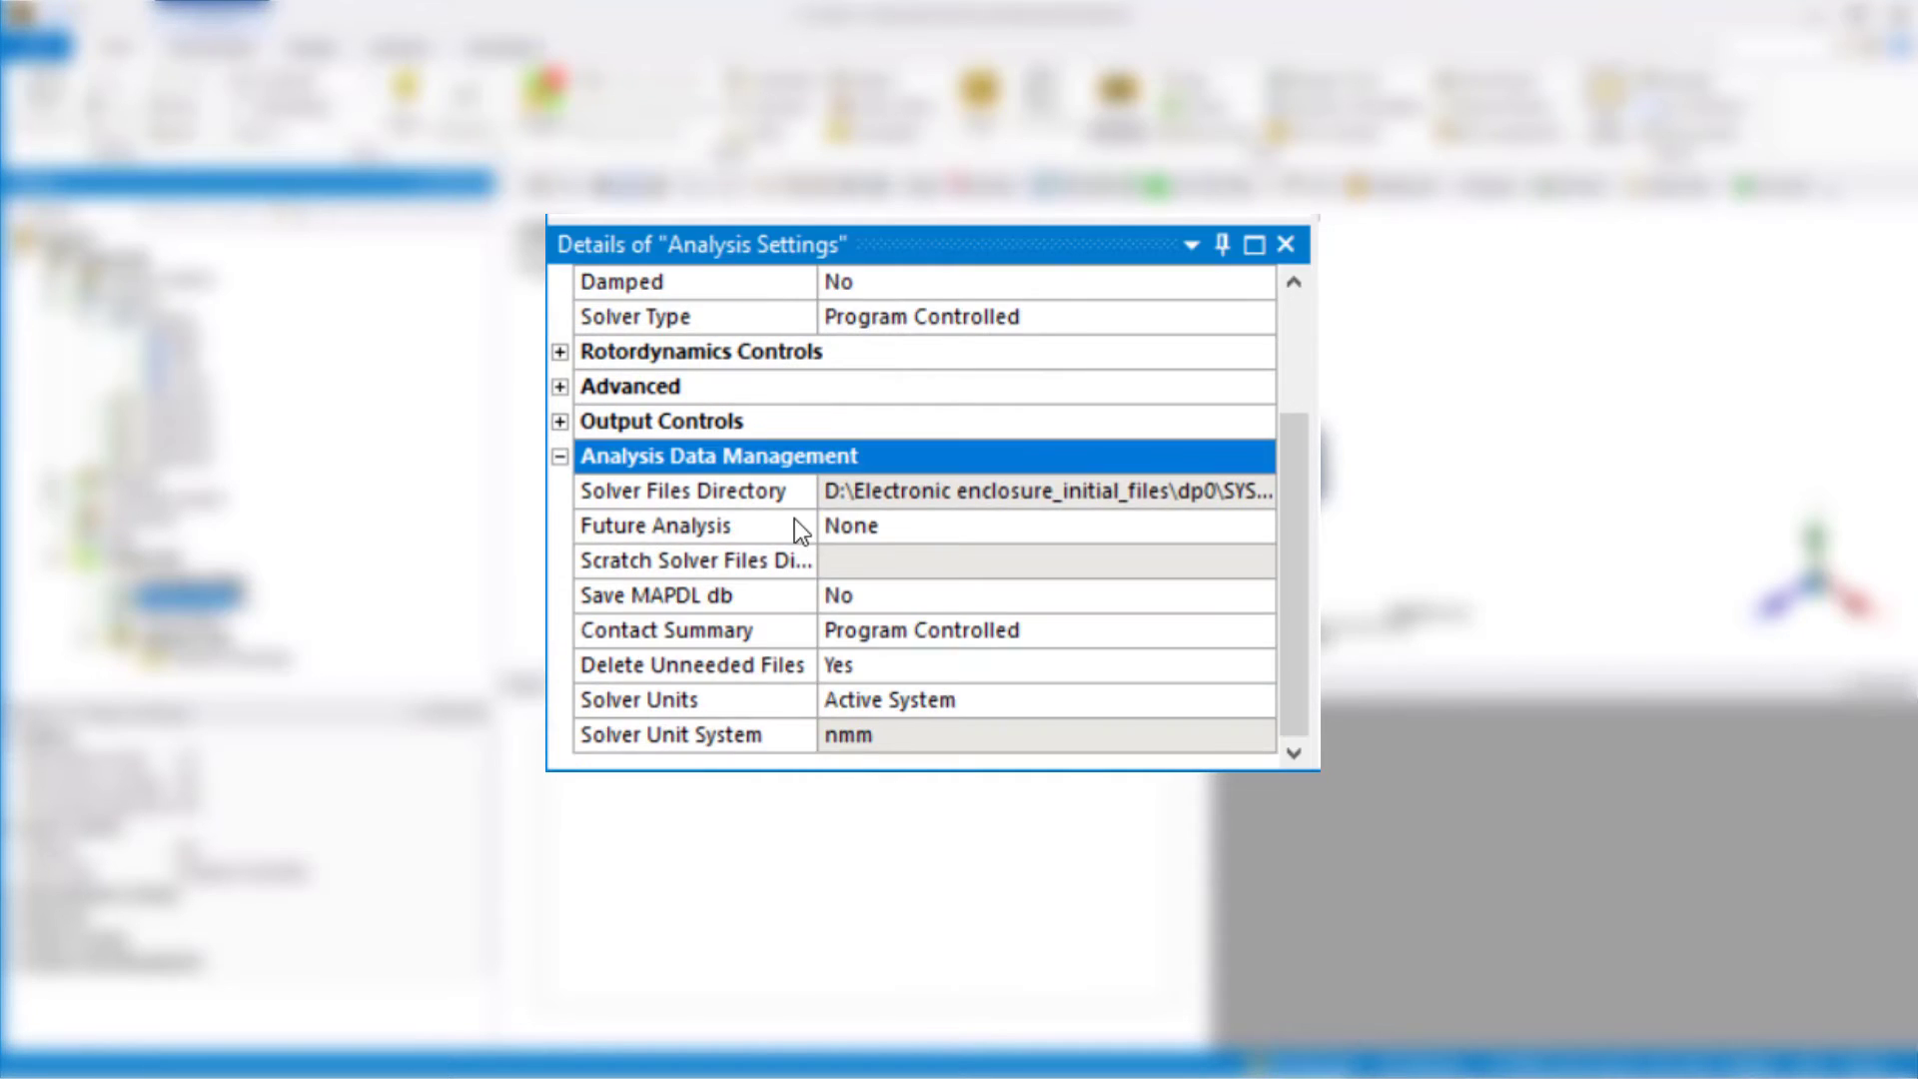
{"action": "left_click", "coordinate": [1051, 523]}
{"action": "left_click", "coordinate": [1256, 531]}
{"action": "left_click", "coordinate": [1232, 575]}
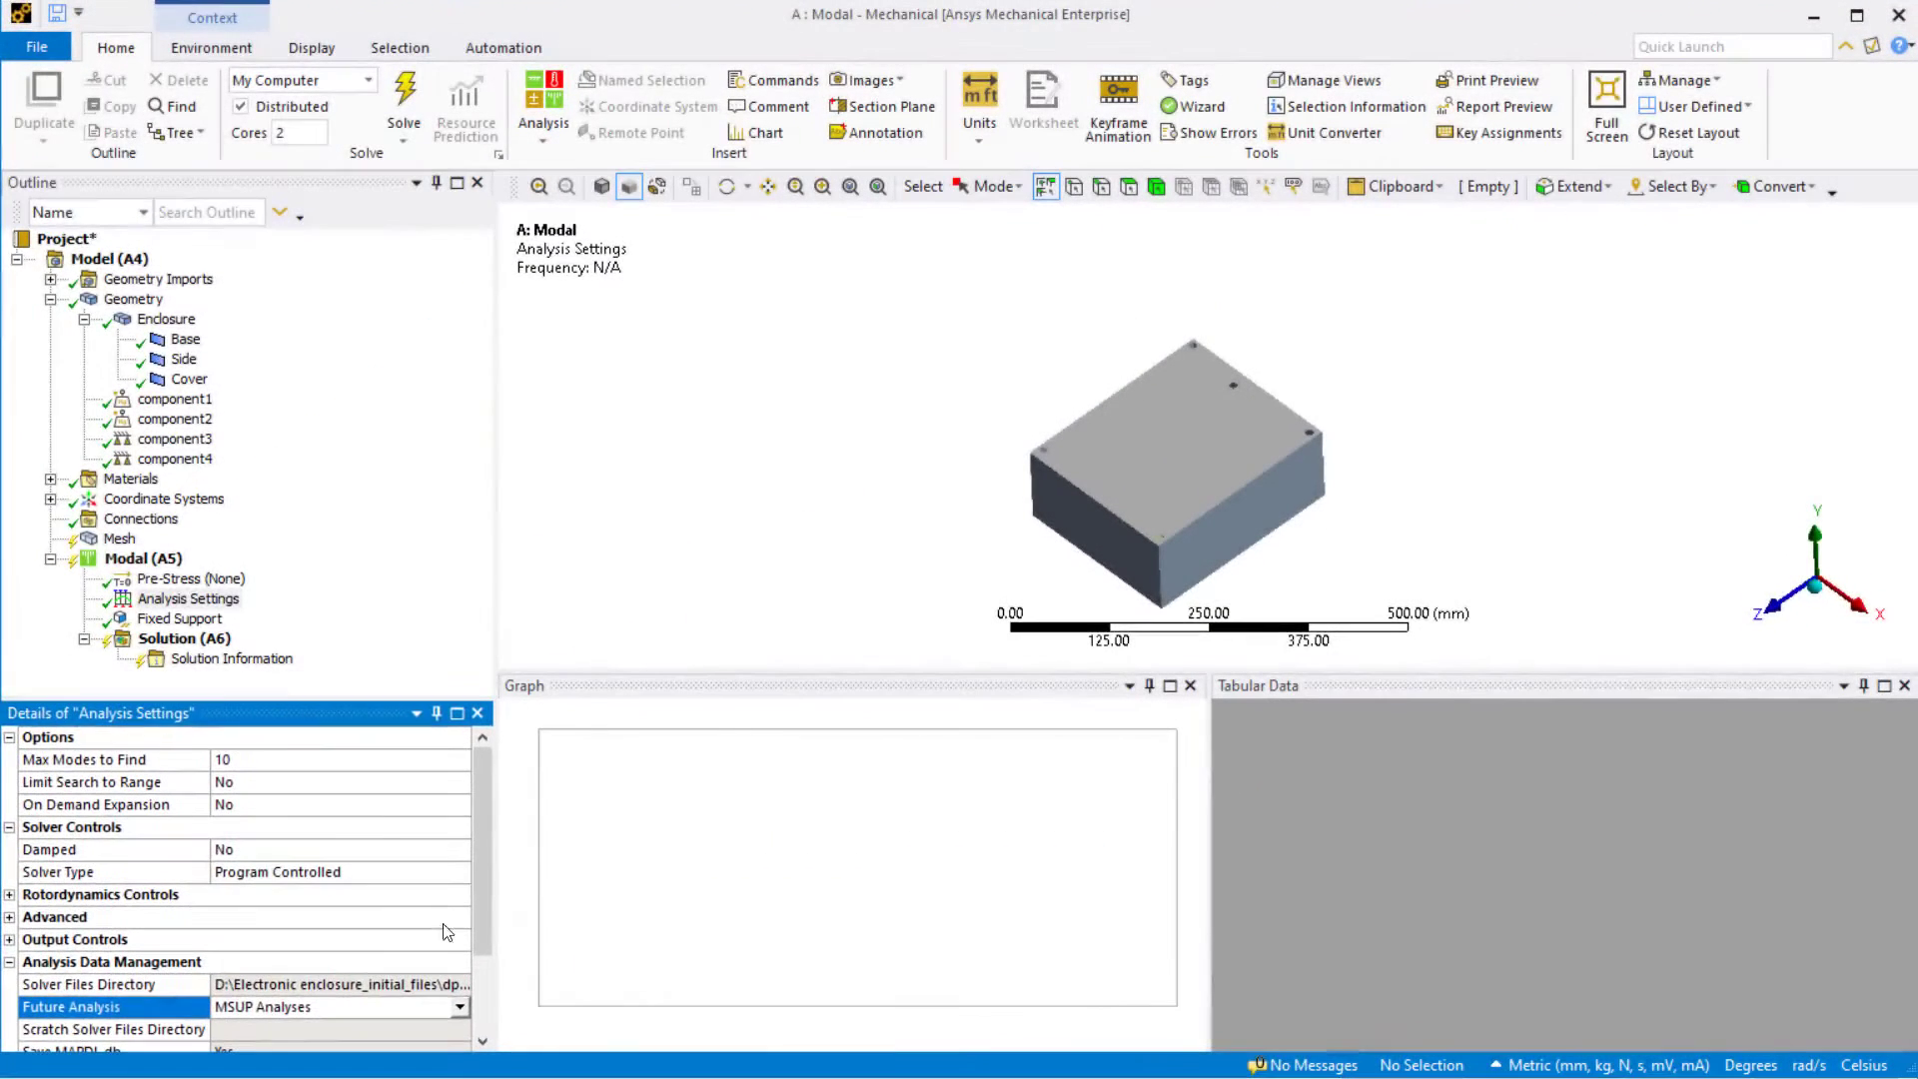
Solve the modal analysis of the enclosure
{"action": "left_click", "coordinate": [163, 559]}
{"action": "right_click", "coordinate": [163, 560]}
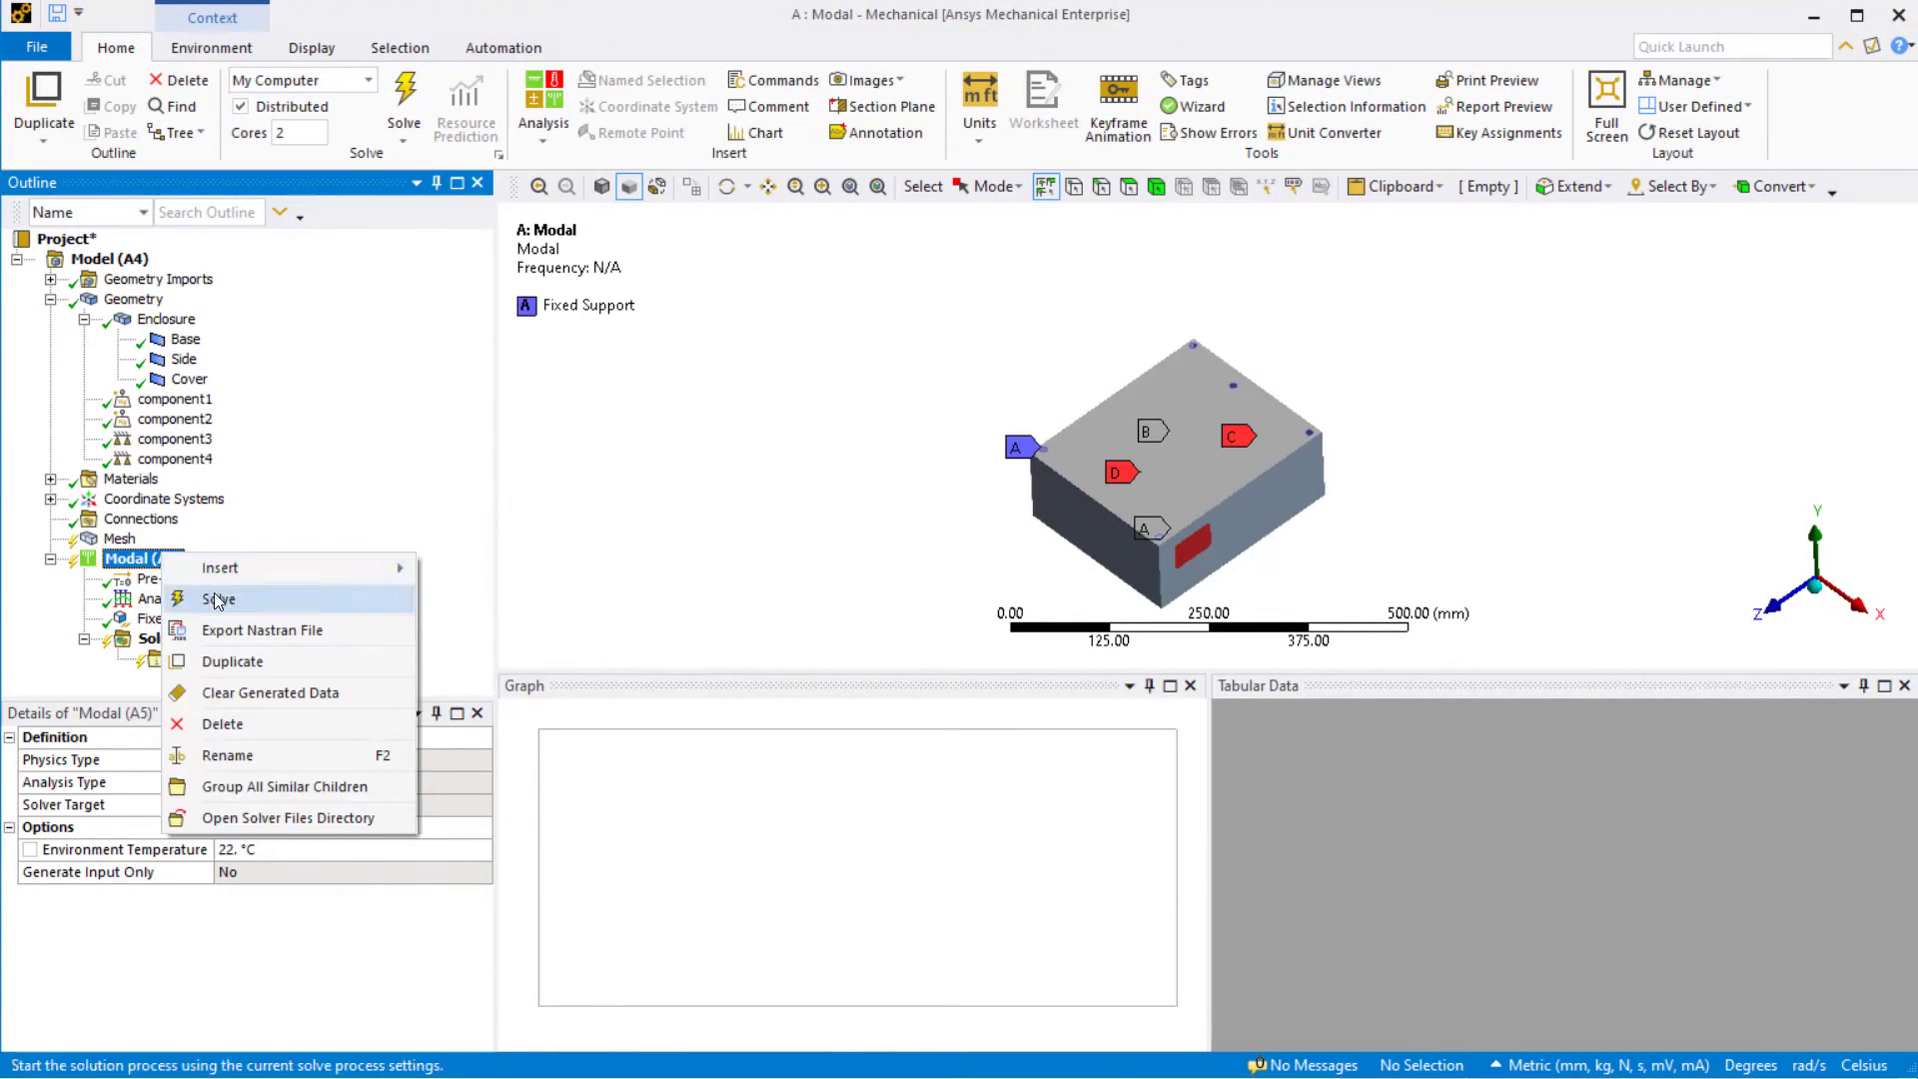
{"action": "left_click", "coordinate": [200, 596]}
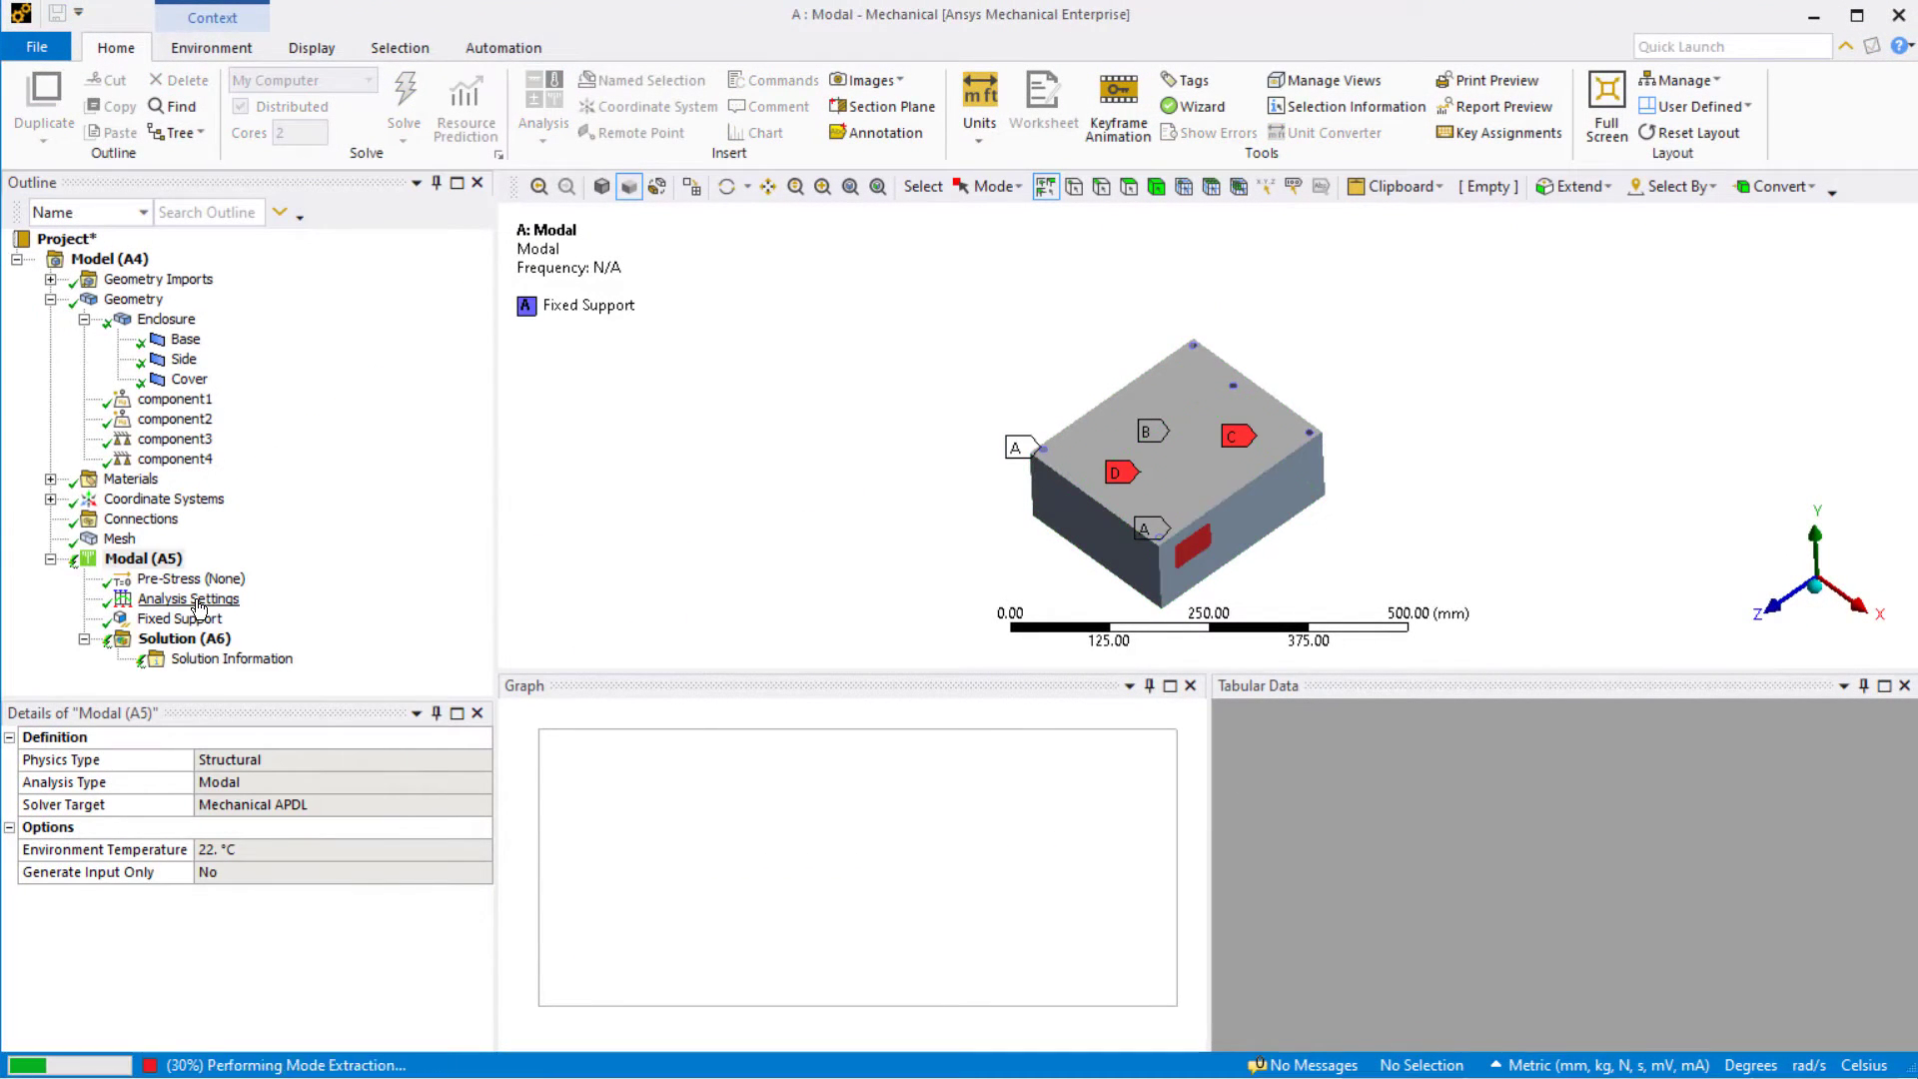
{"action": "scroll", "coordinate": [953, 388], "scroll_direction": "up", "scroll_amount": 3}
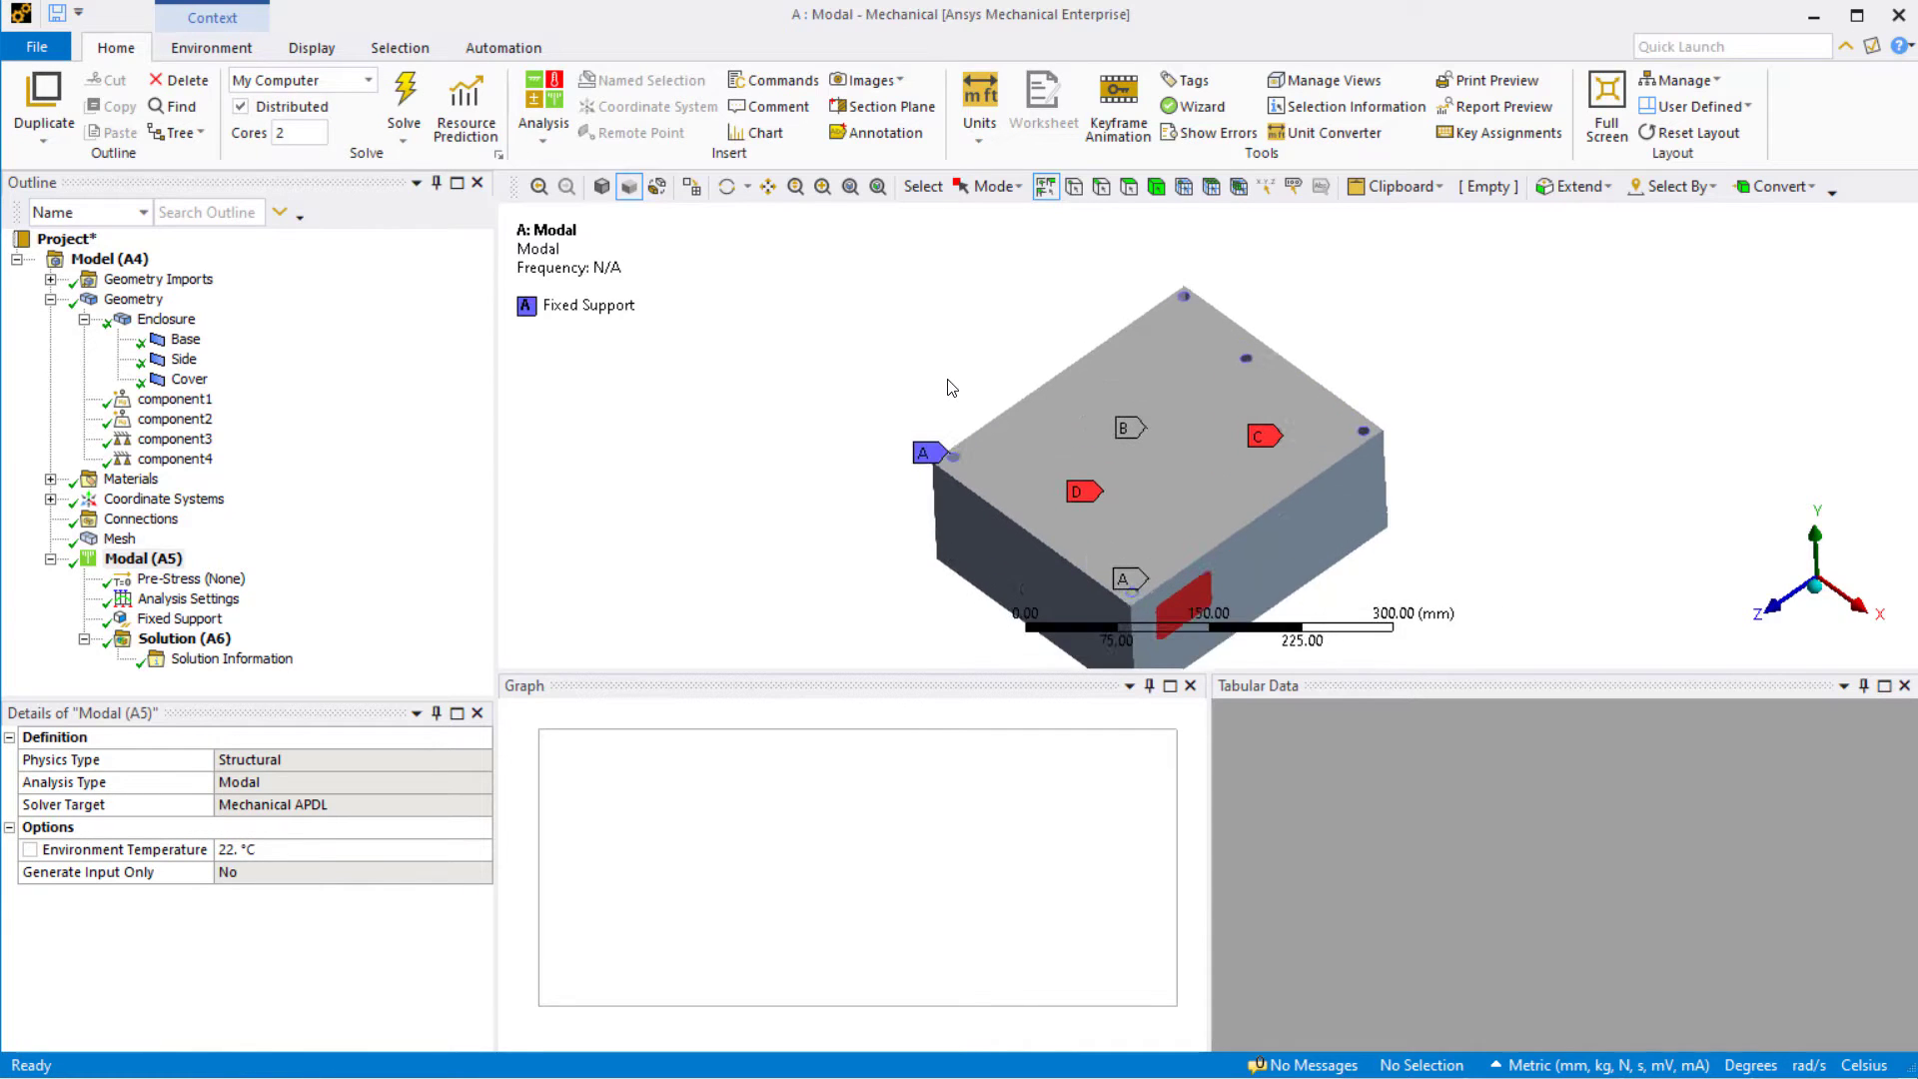
Create mode shape results for modes 1 and 2 from the modal solution's frequency table and evaluate all results
{"action": "left_click", "coordinate": [184, 639]}
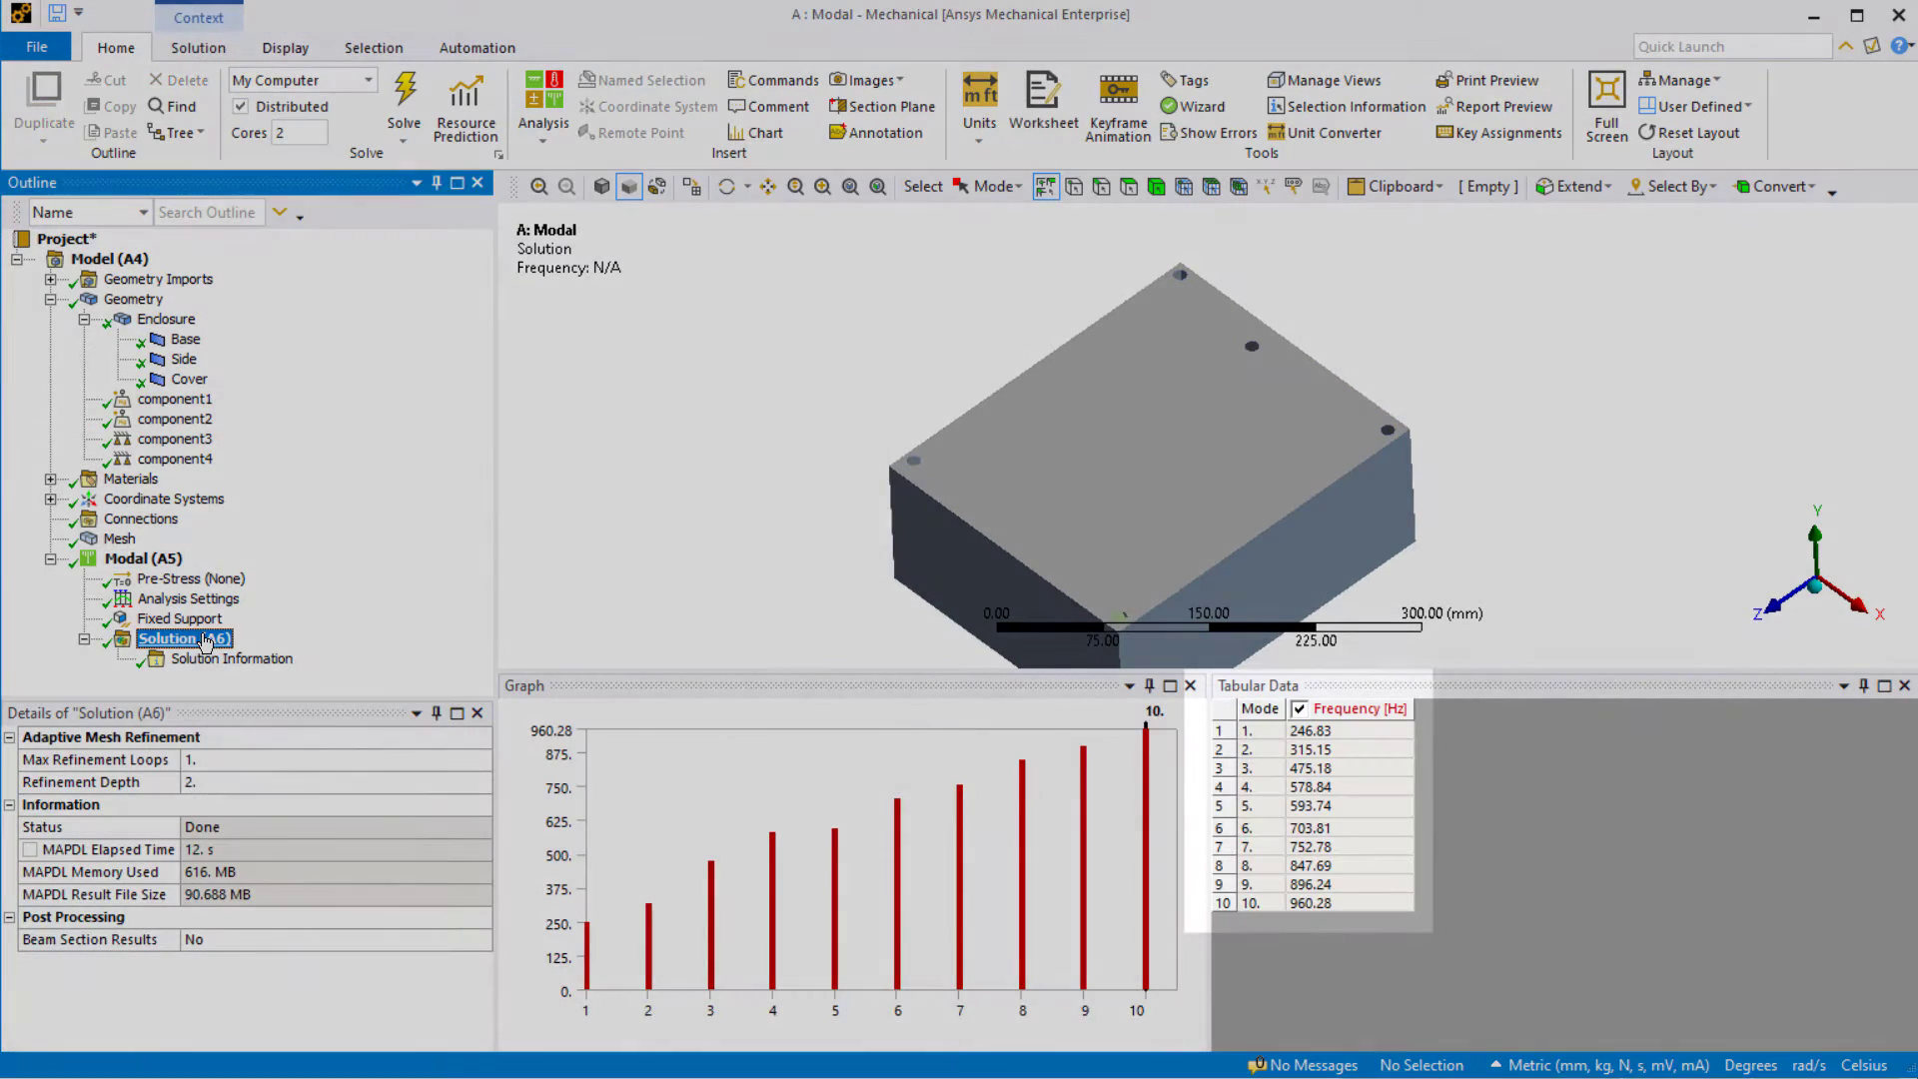
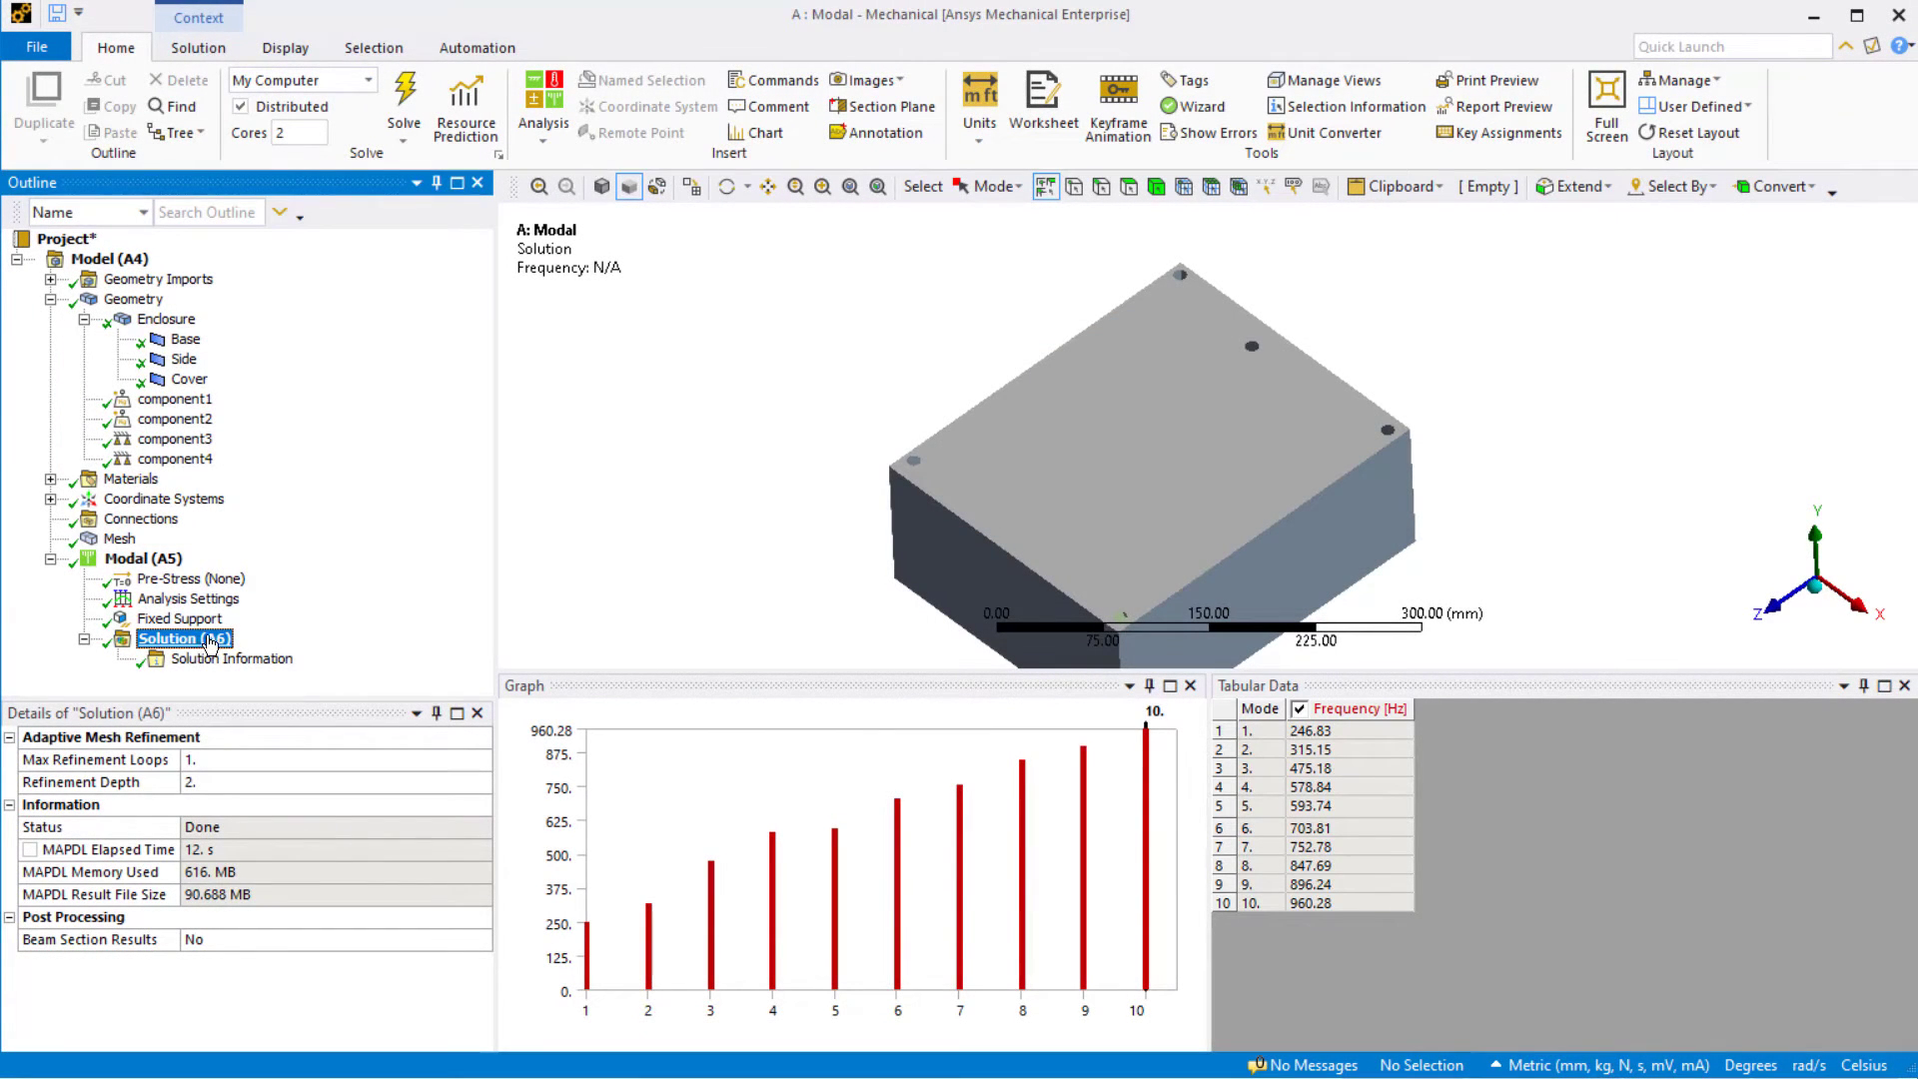
{"action": "left_click", "coordinate": [1336, 732]}
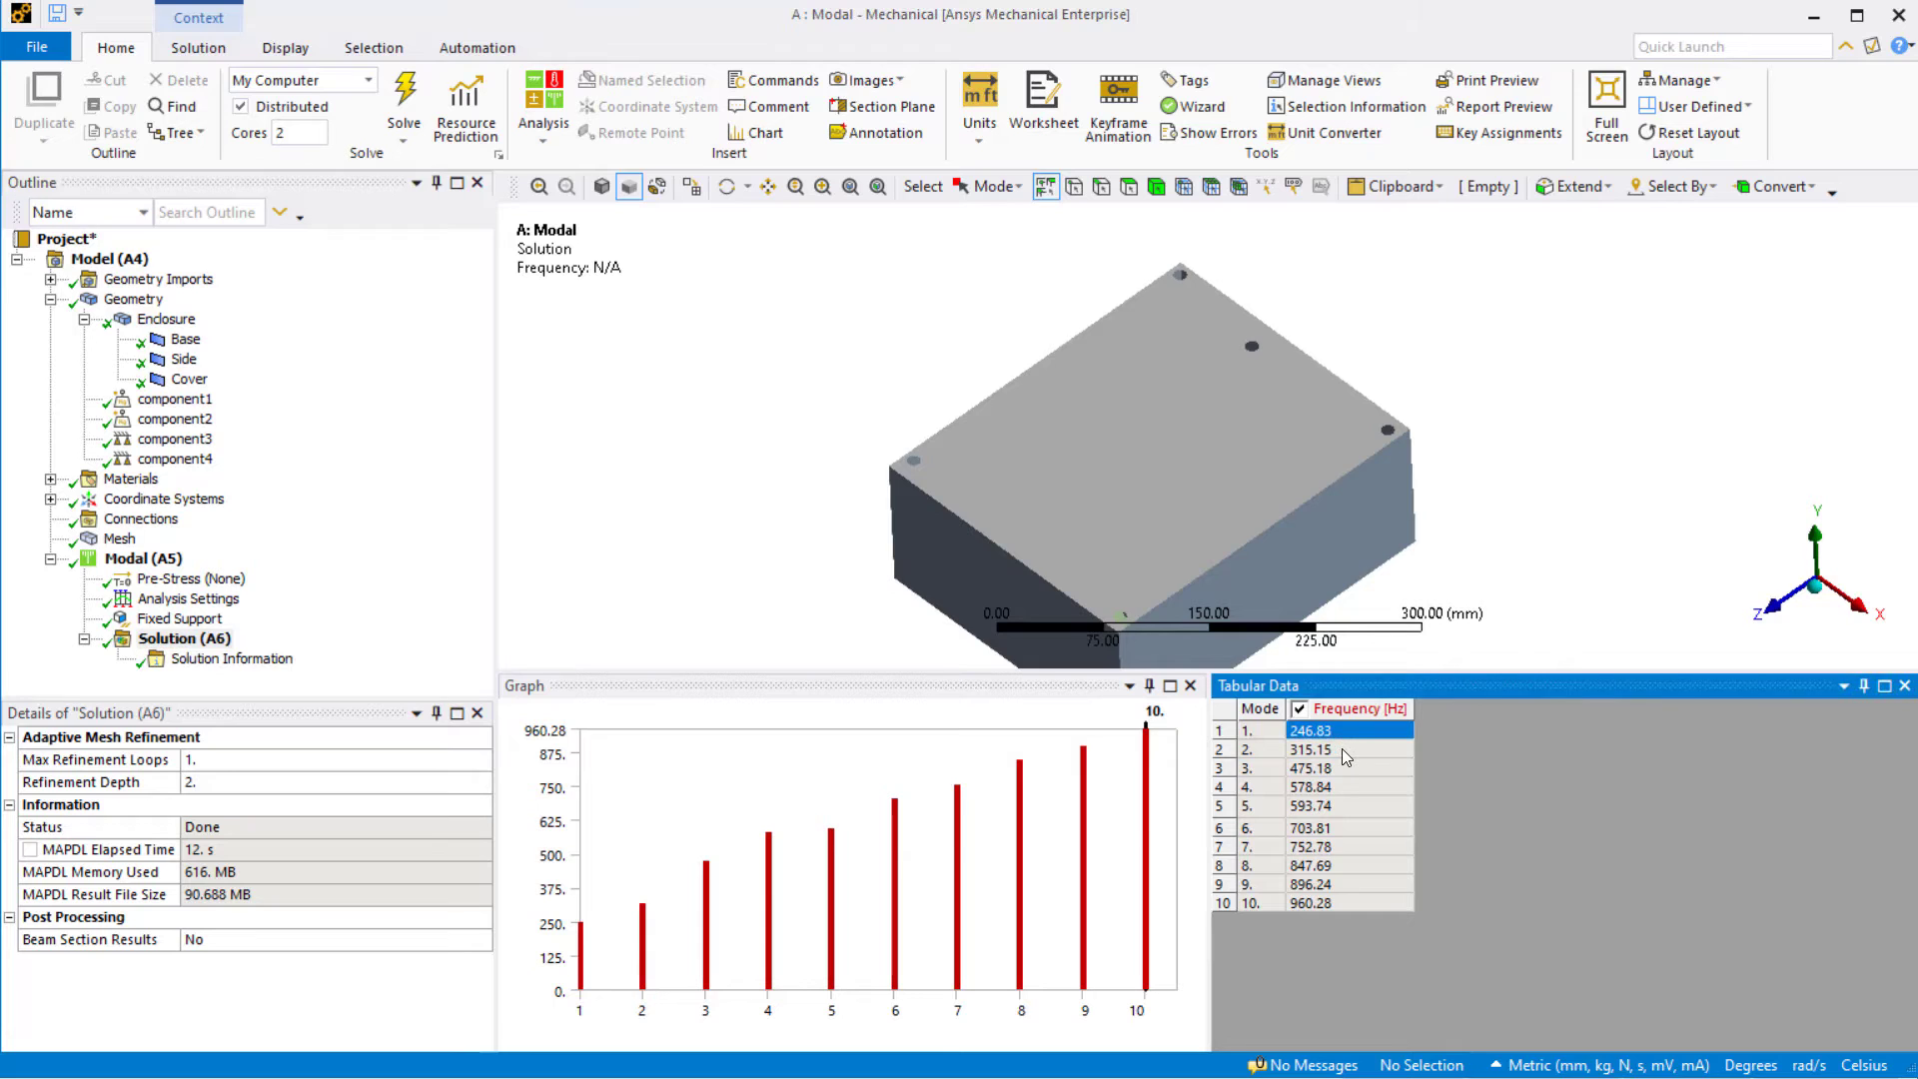
{"action": "left_click", "coordinate": [1341, 747], "text": "shift"}
{"action": "right_click", "coordinate": [1337, 745]}
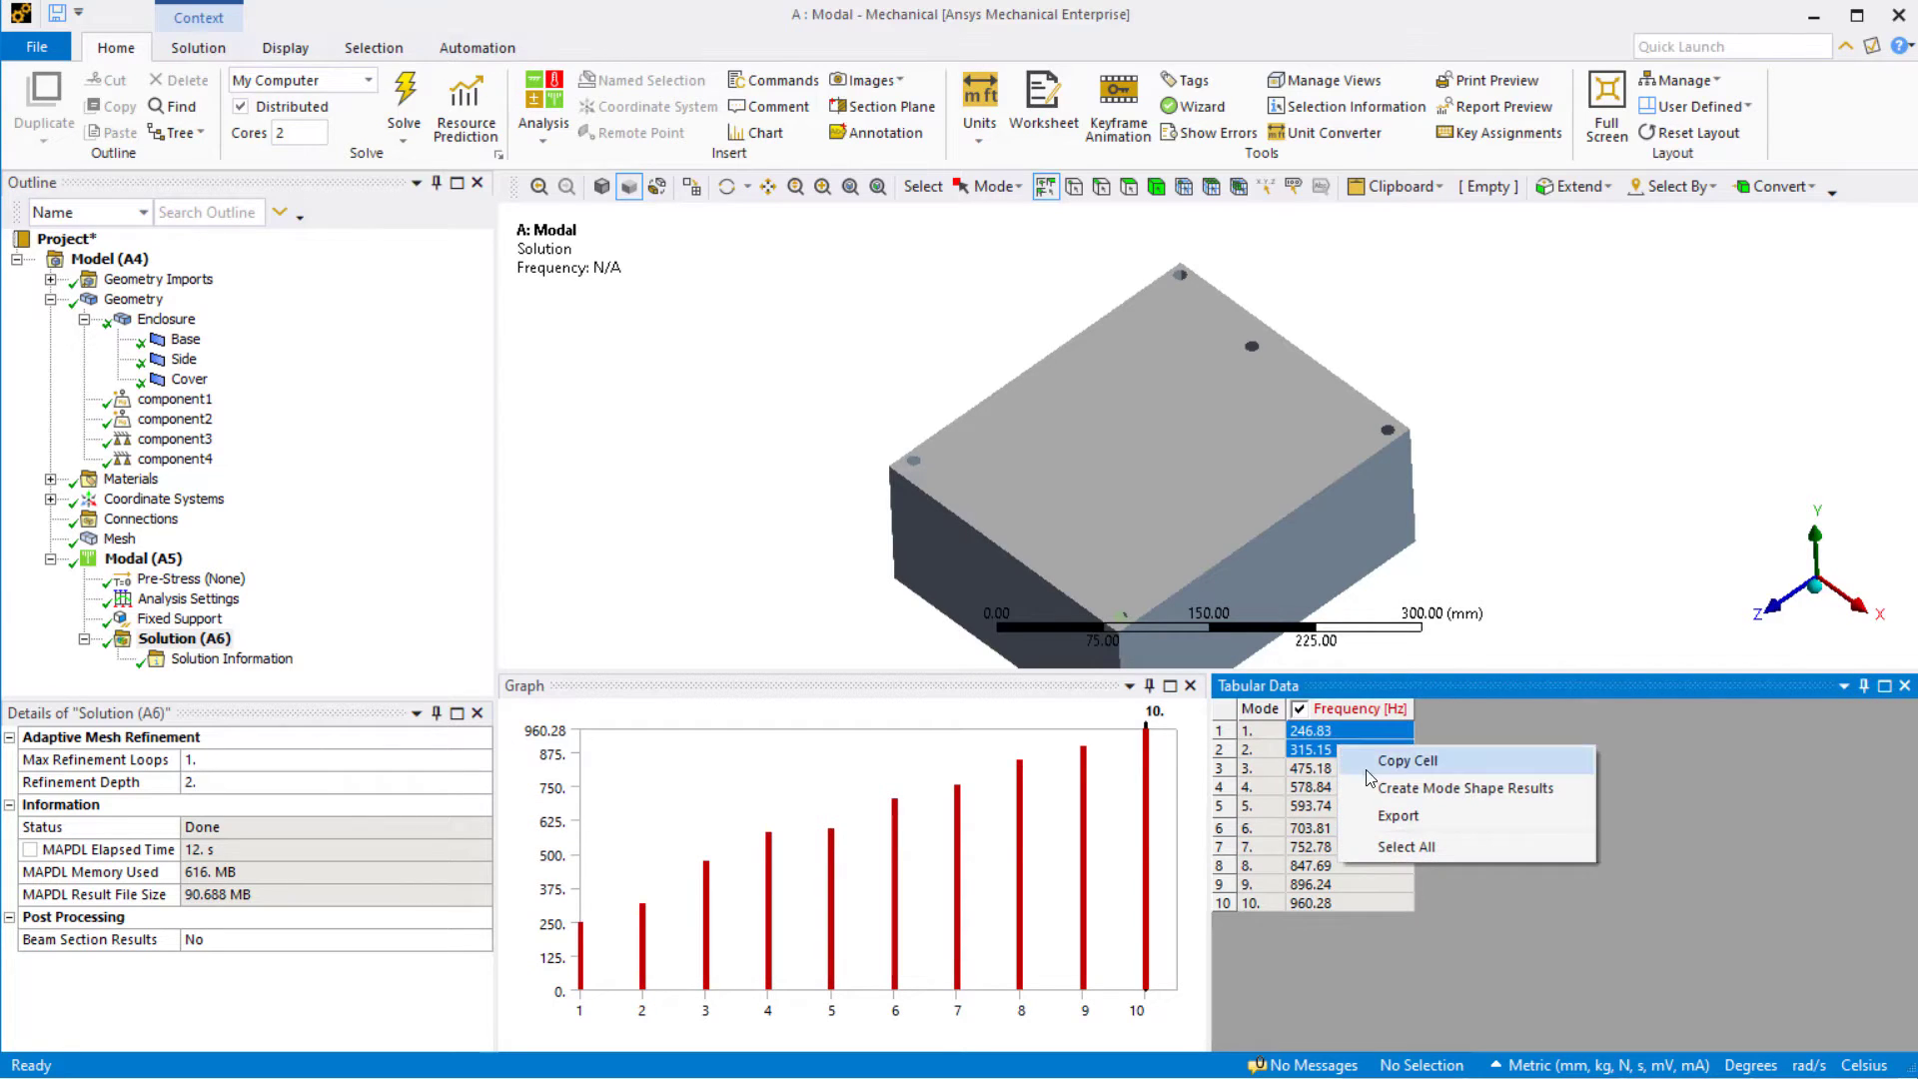
{"action": "left_click", "coordinate": [1399, 771]}
{"action": "right_click", "coordinate": [240, 621]}
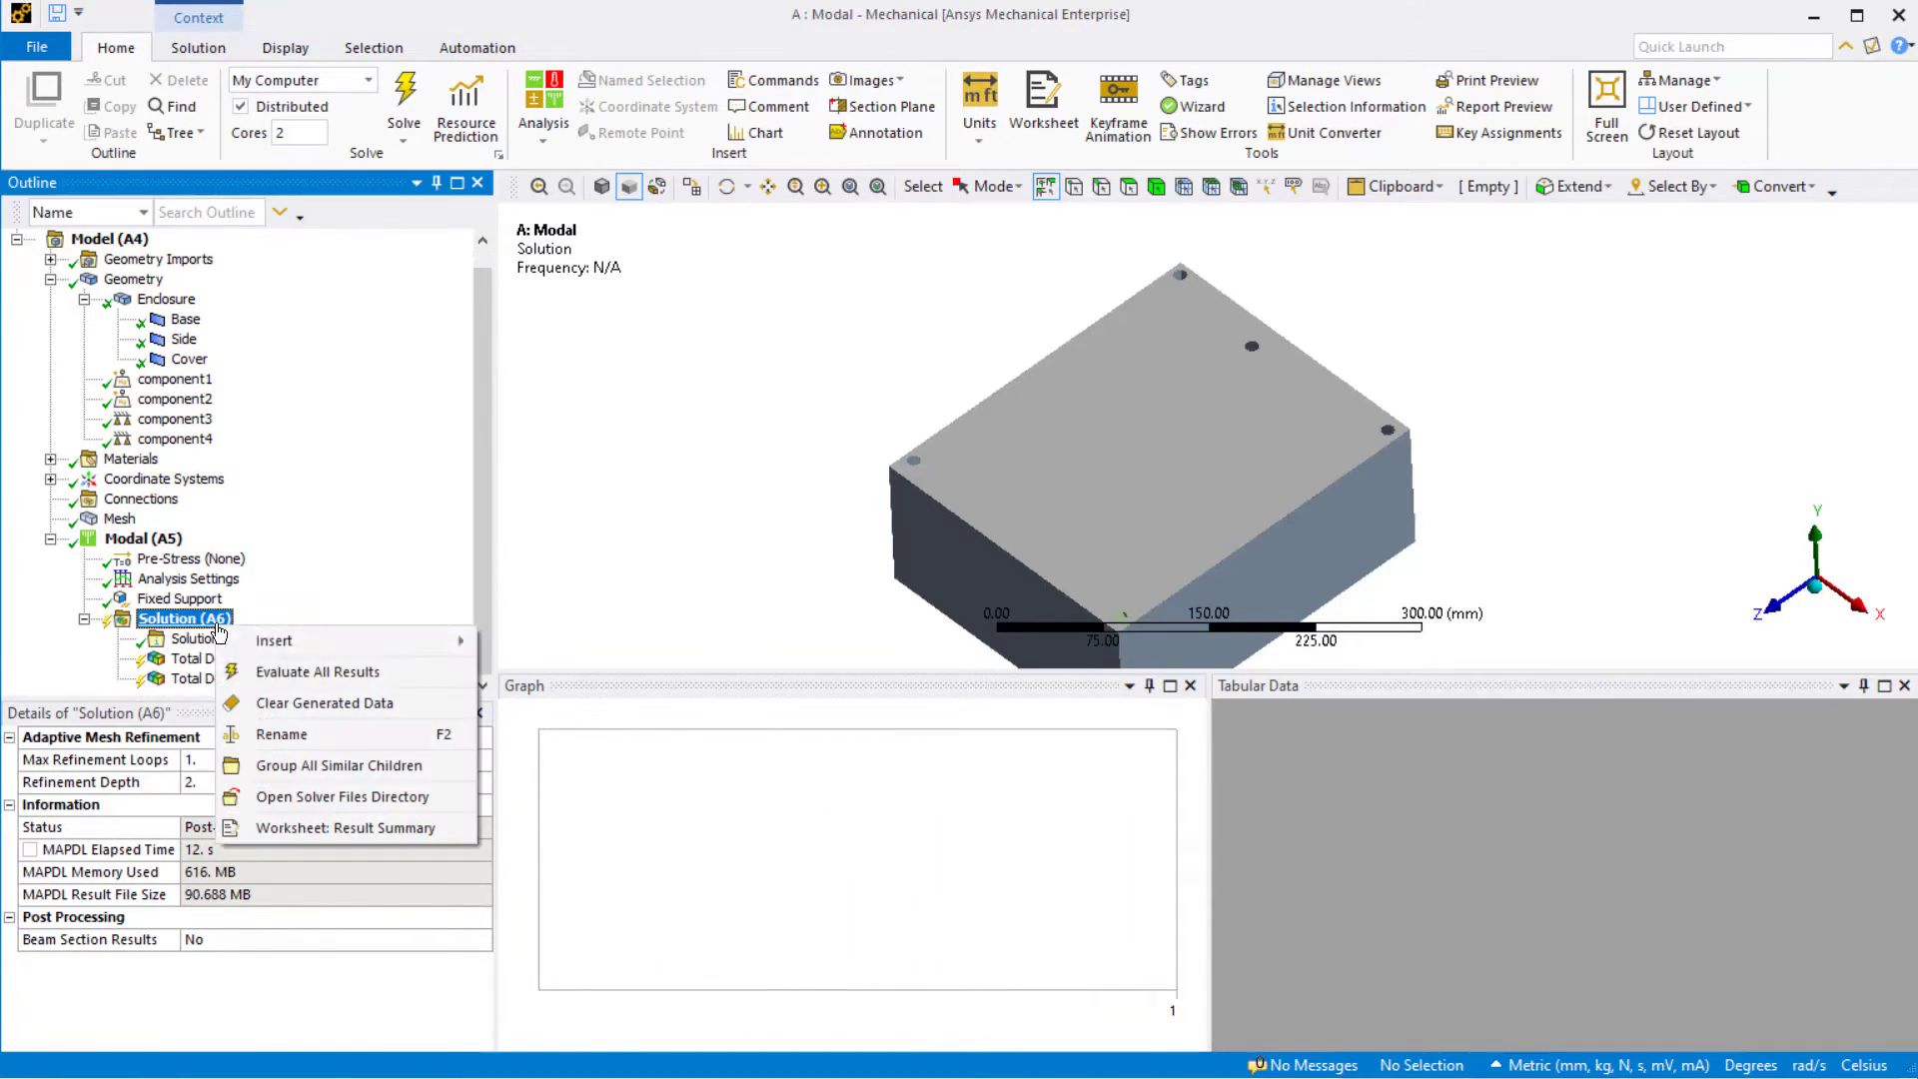
{"action": "left_click", "coordinate": [305, 673]}
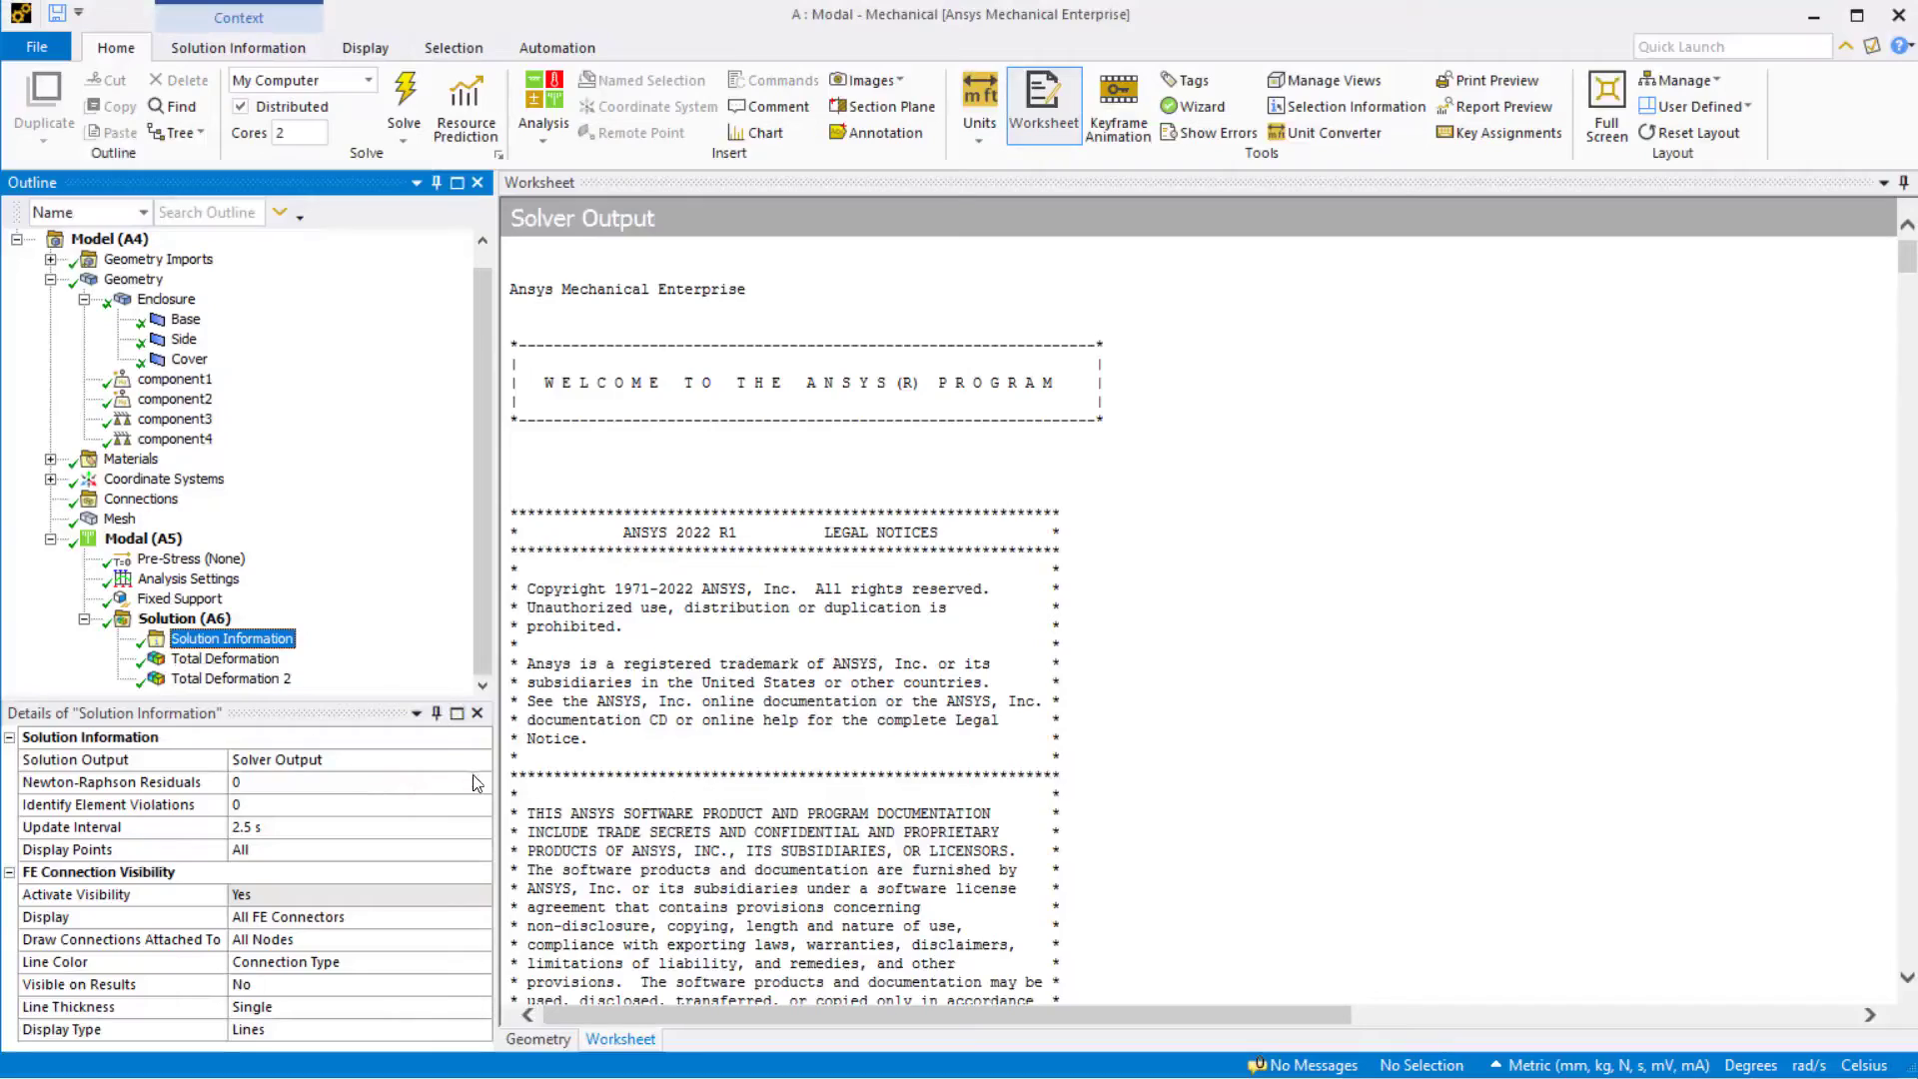
Set the modal Solution Information output to Participation Factor Summary
{"action": "left_click", "coordinate": [483, 763]}
{"action": "left_click", "coordinate": [482, 761]}
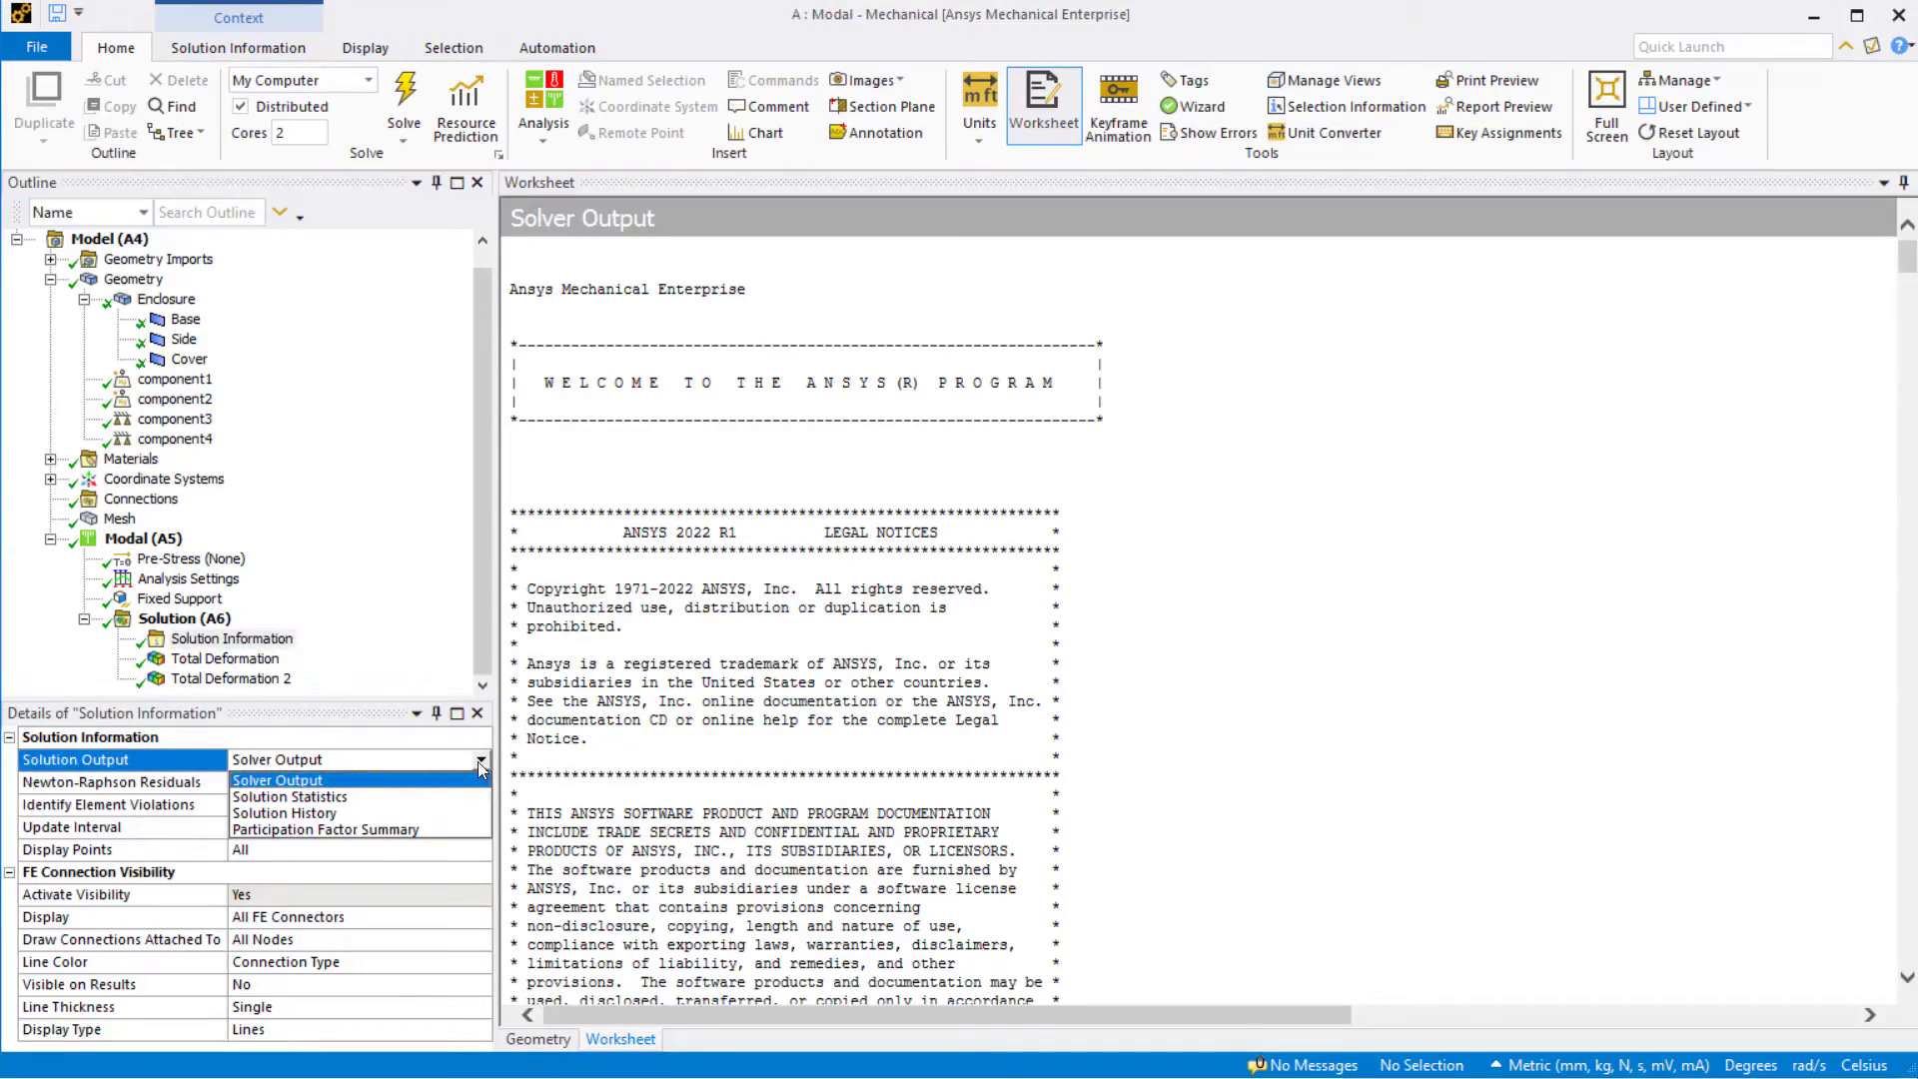
{"action": "left_click", "coordinate": [440, 830]}
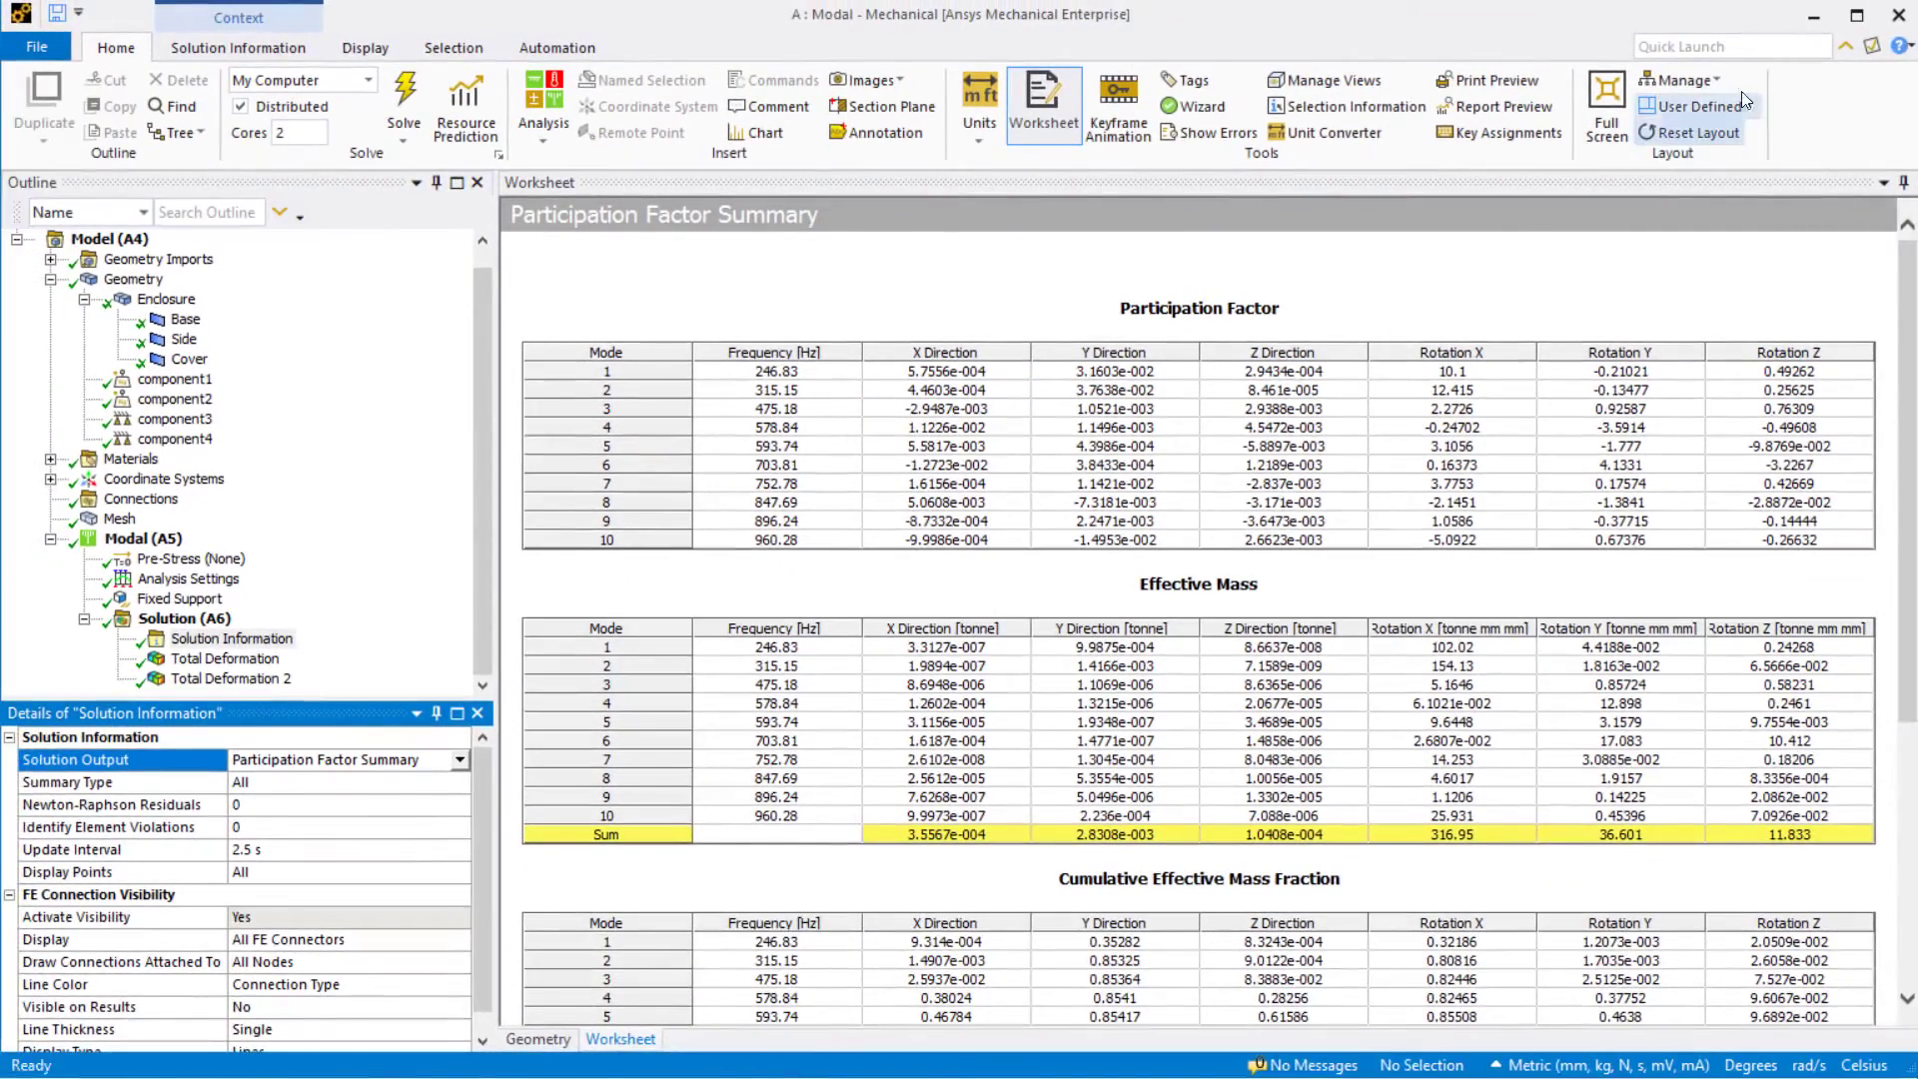
Switch to Workbench and add a Harmonic Response system linked to the Modal system's Solution
{"action": "left_click", "coordinate": [1815, 22]}
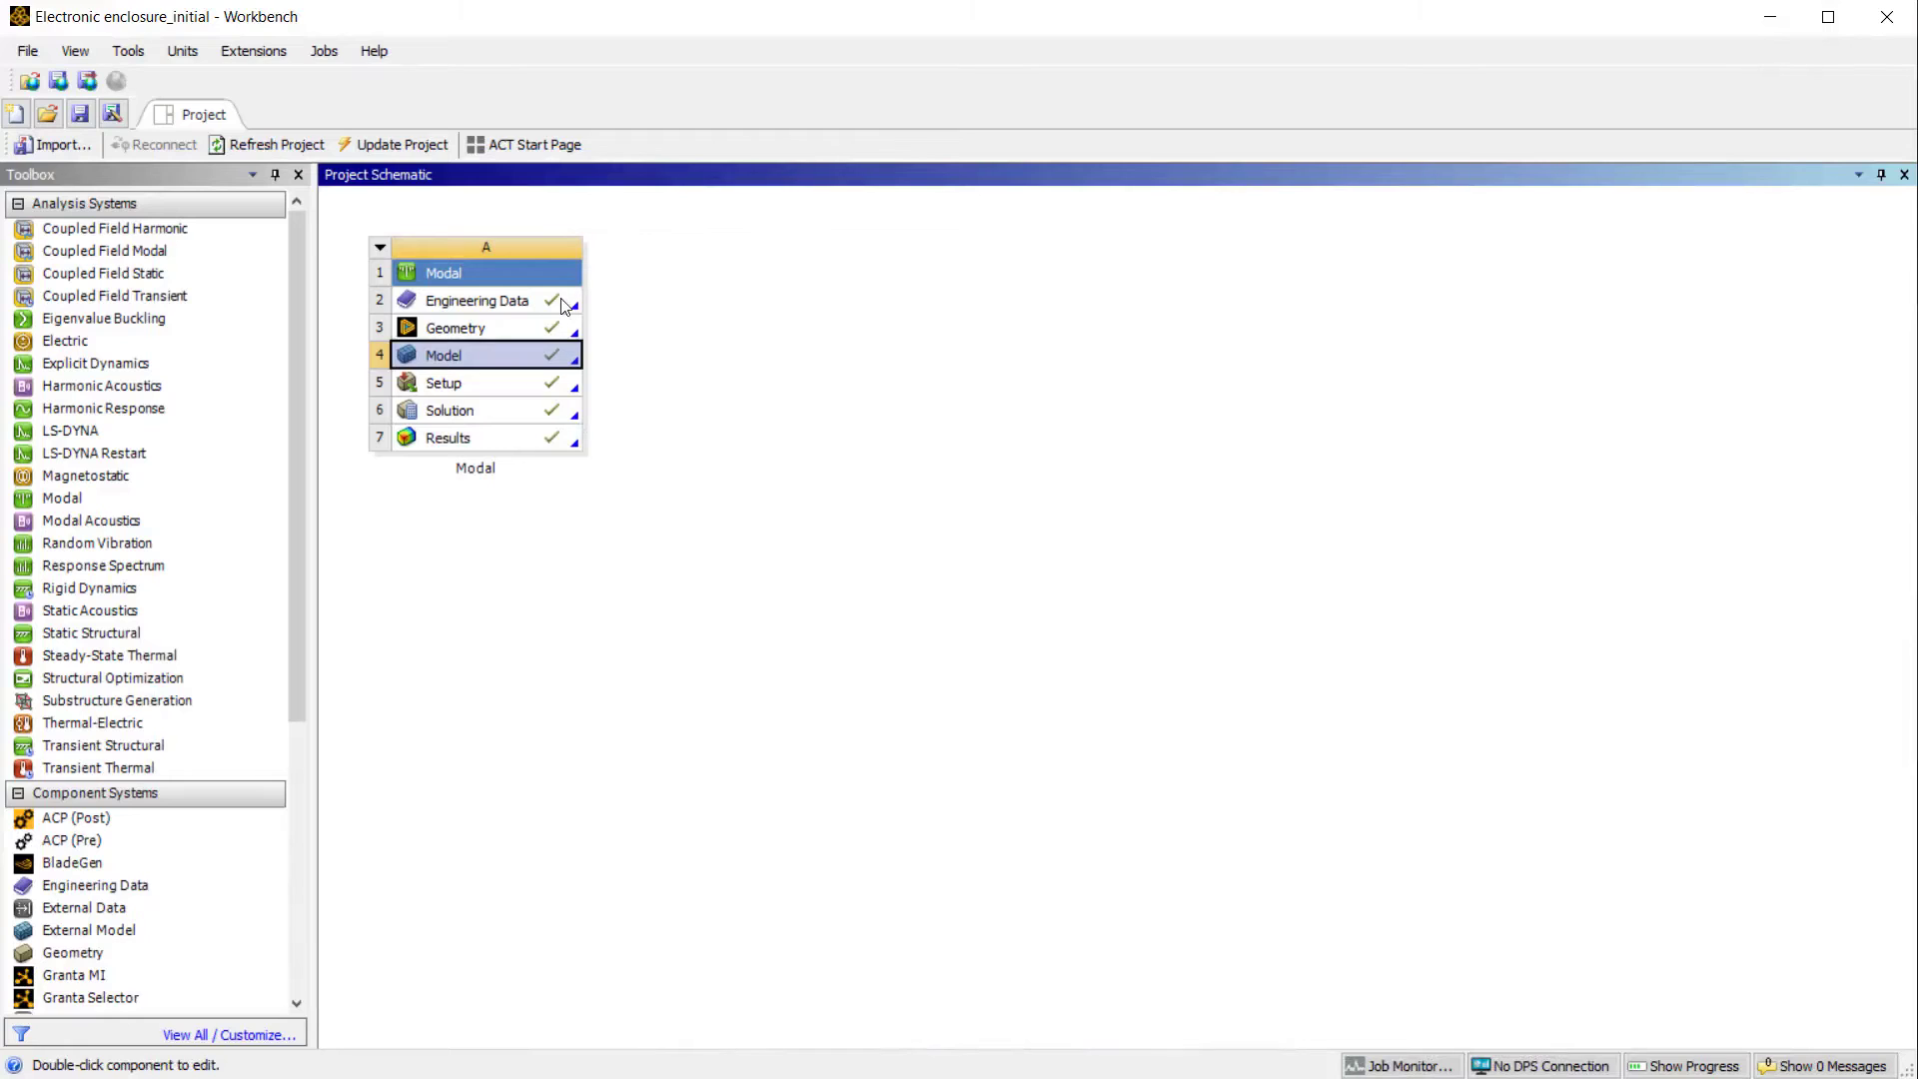
{"action": "left_click_drag", "start_coordinate": [103, 407], "coordinate": [526, 410]}
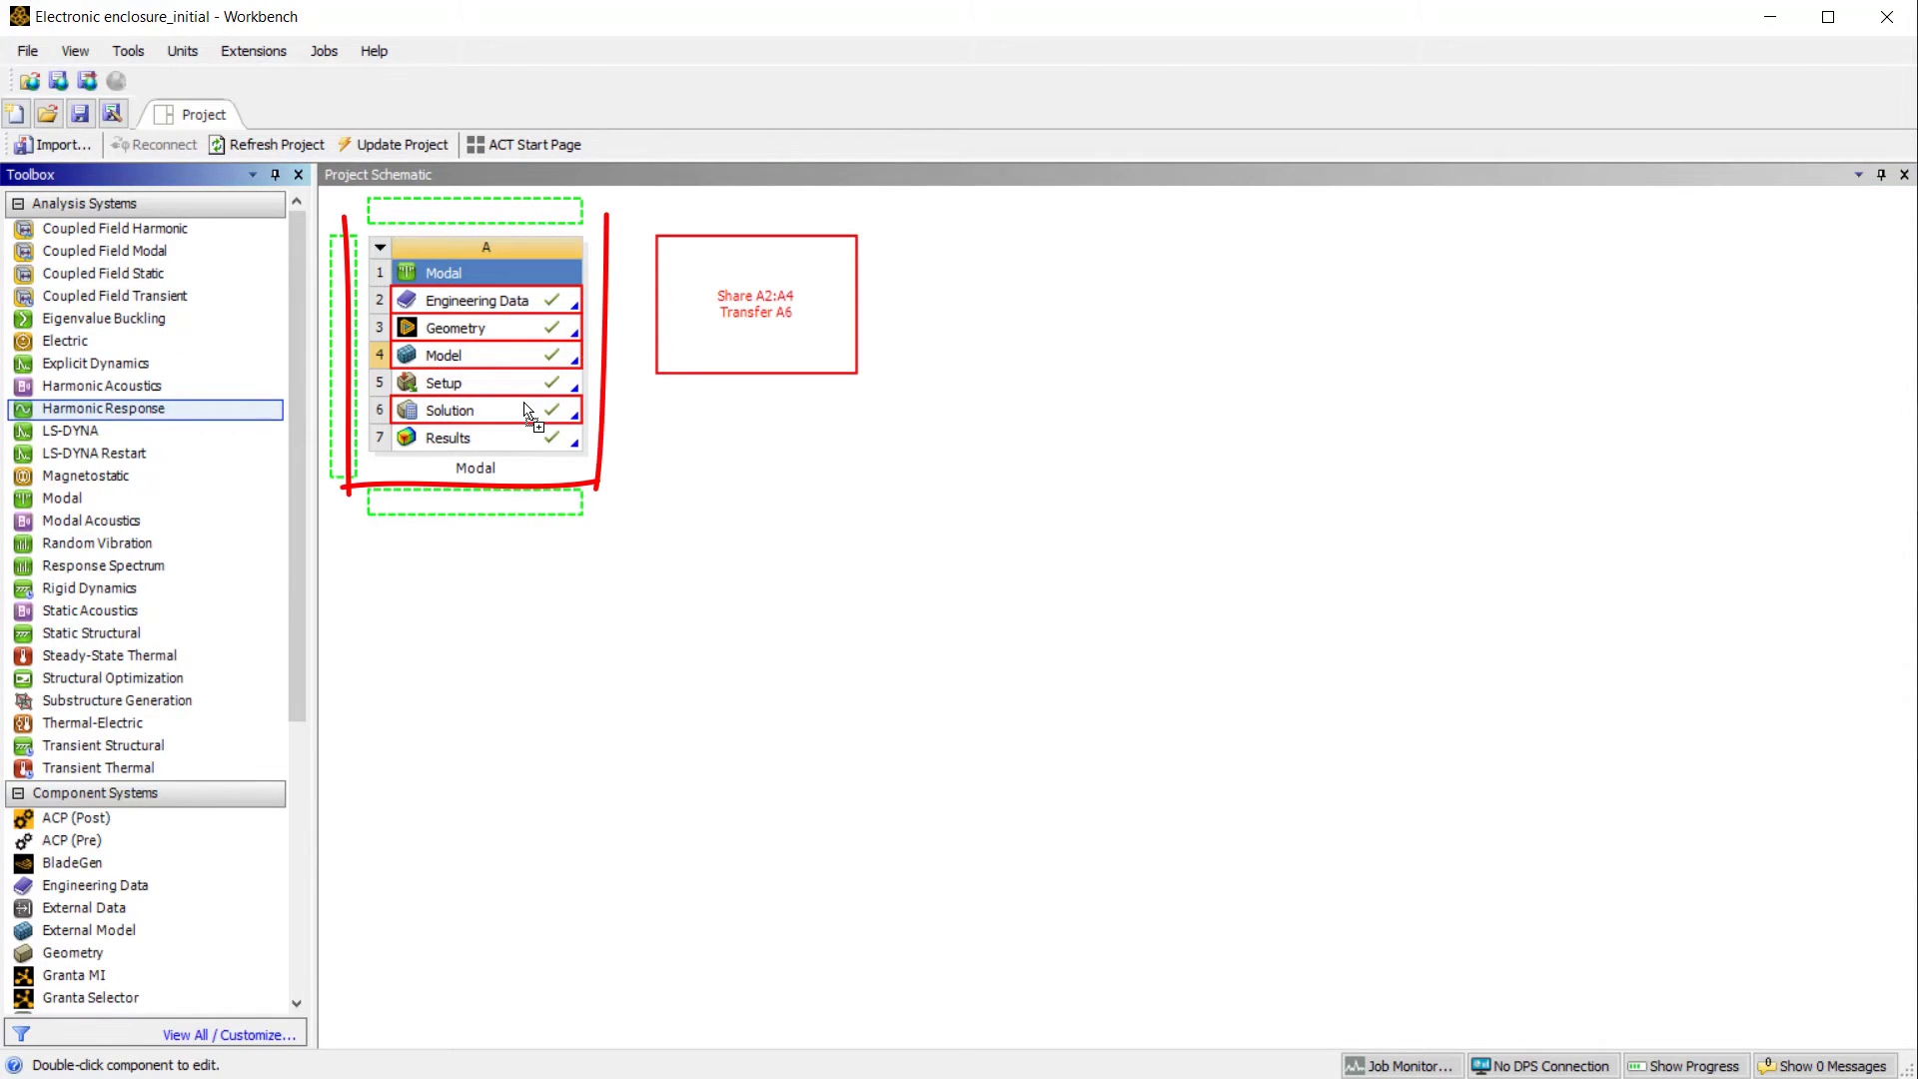
{"action": "left_click_drag", "start_coordinate": [527, 410], "coordinate": [528, 410]}
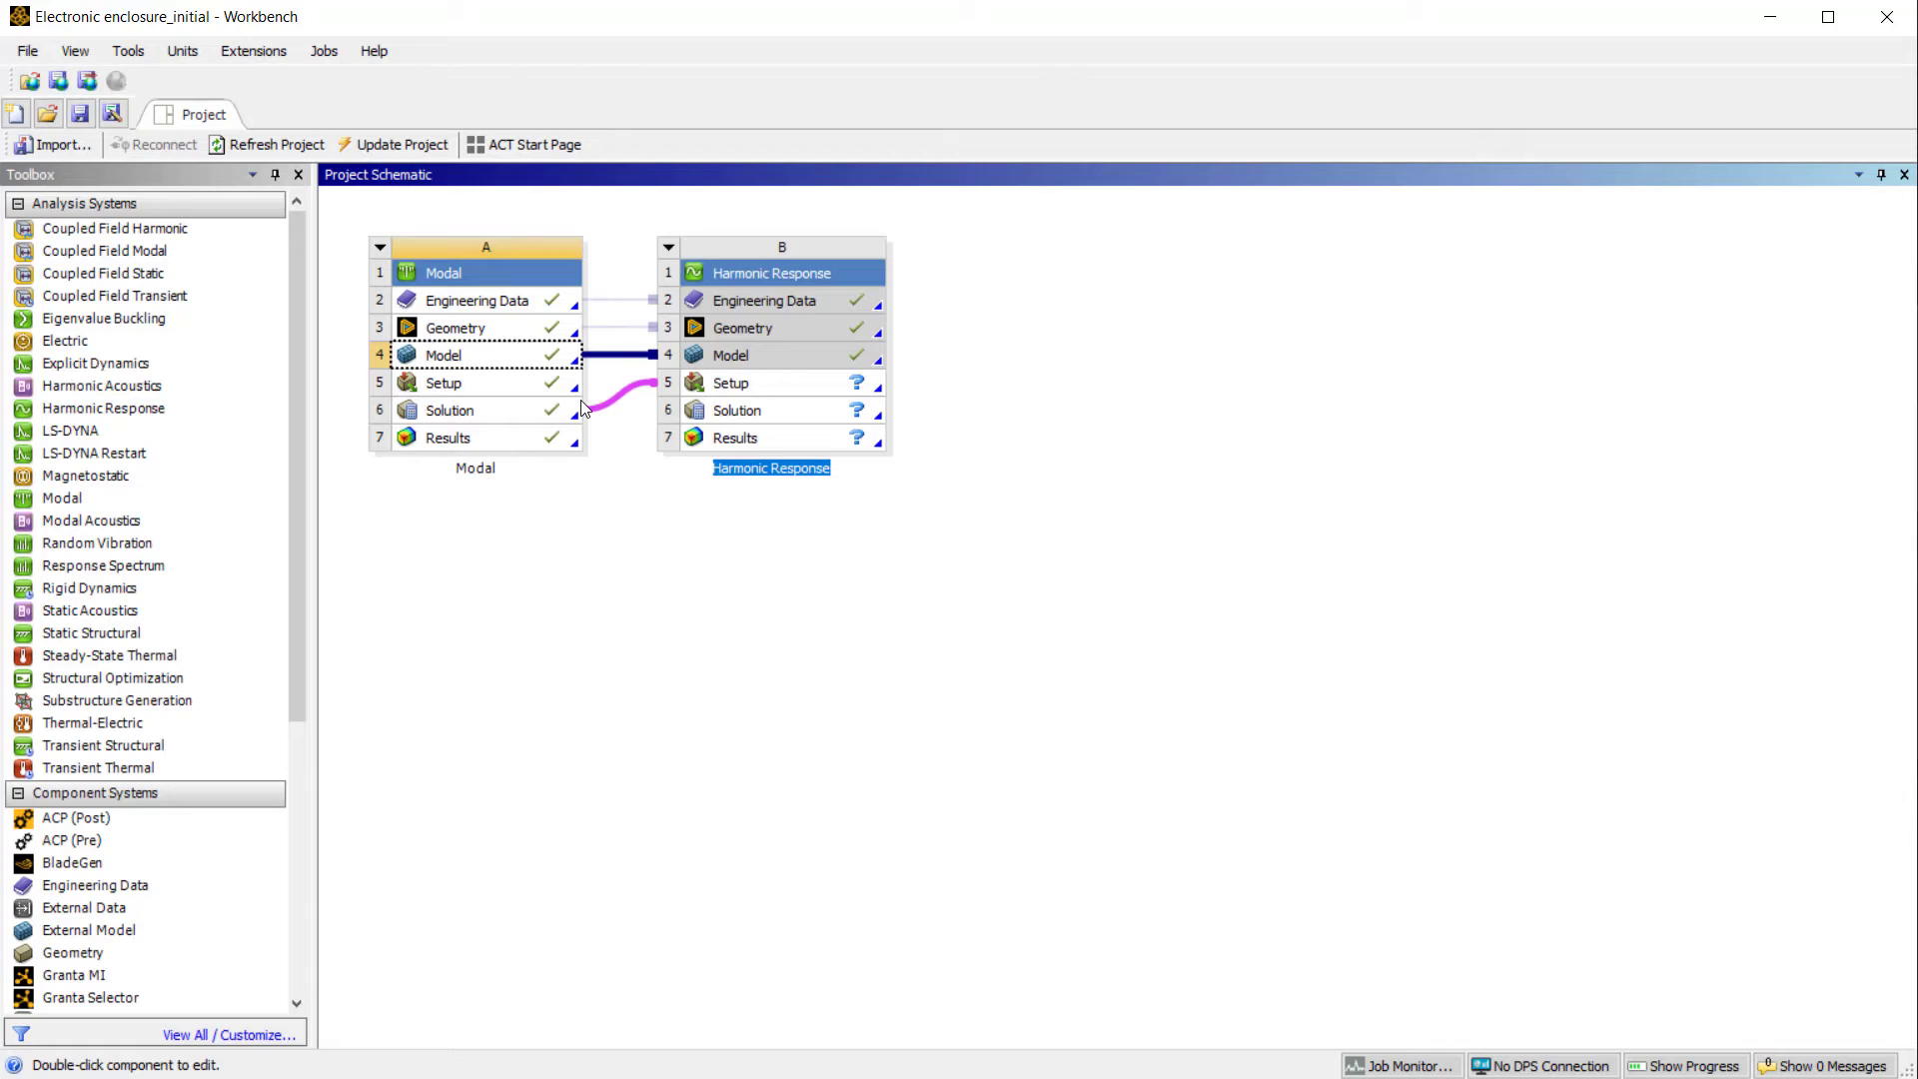
Open the Harmonic Response setup in Mechanical and set its frequency range to a minimum of 200 Hz and a maximum of 350 Hz
{"action": "double_click", "coordinate": [774, 395]}
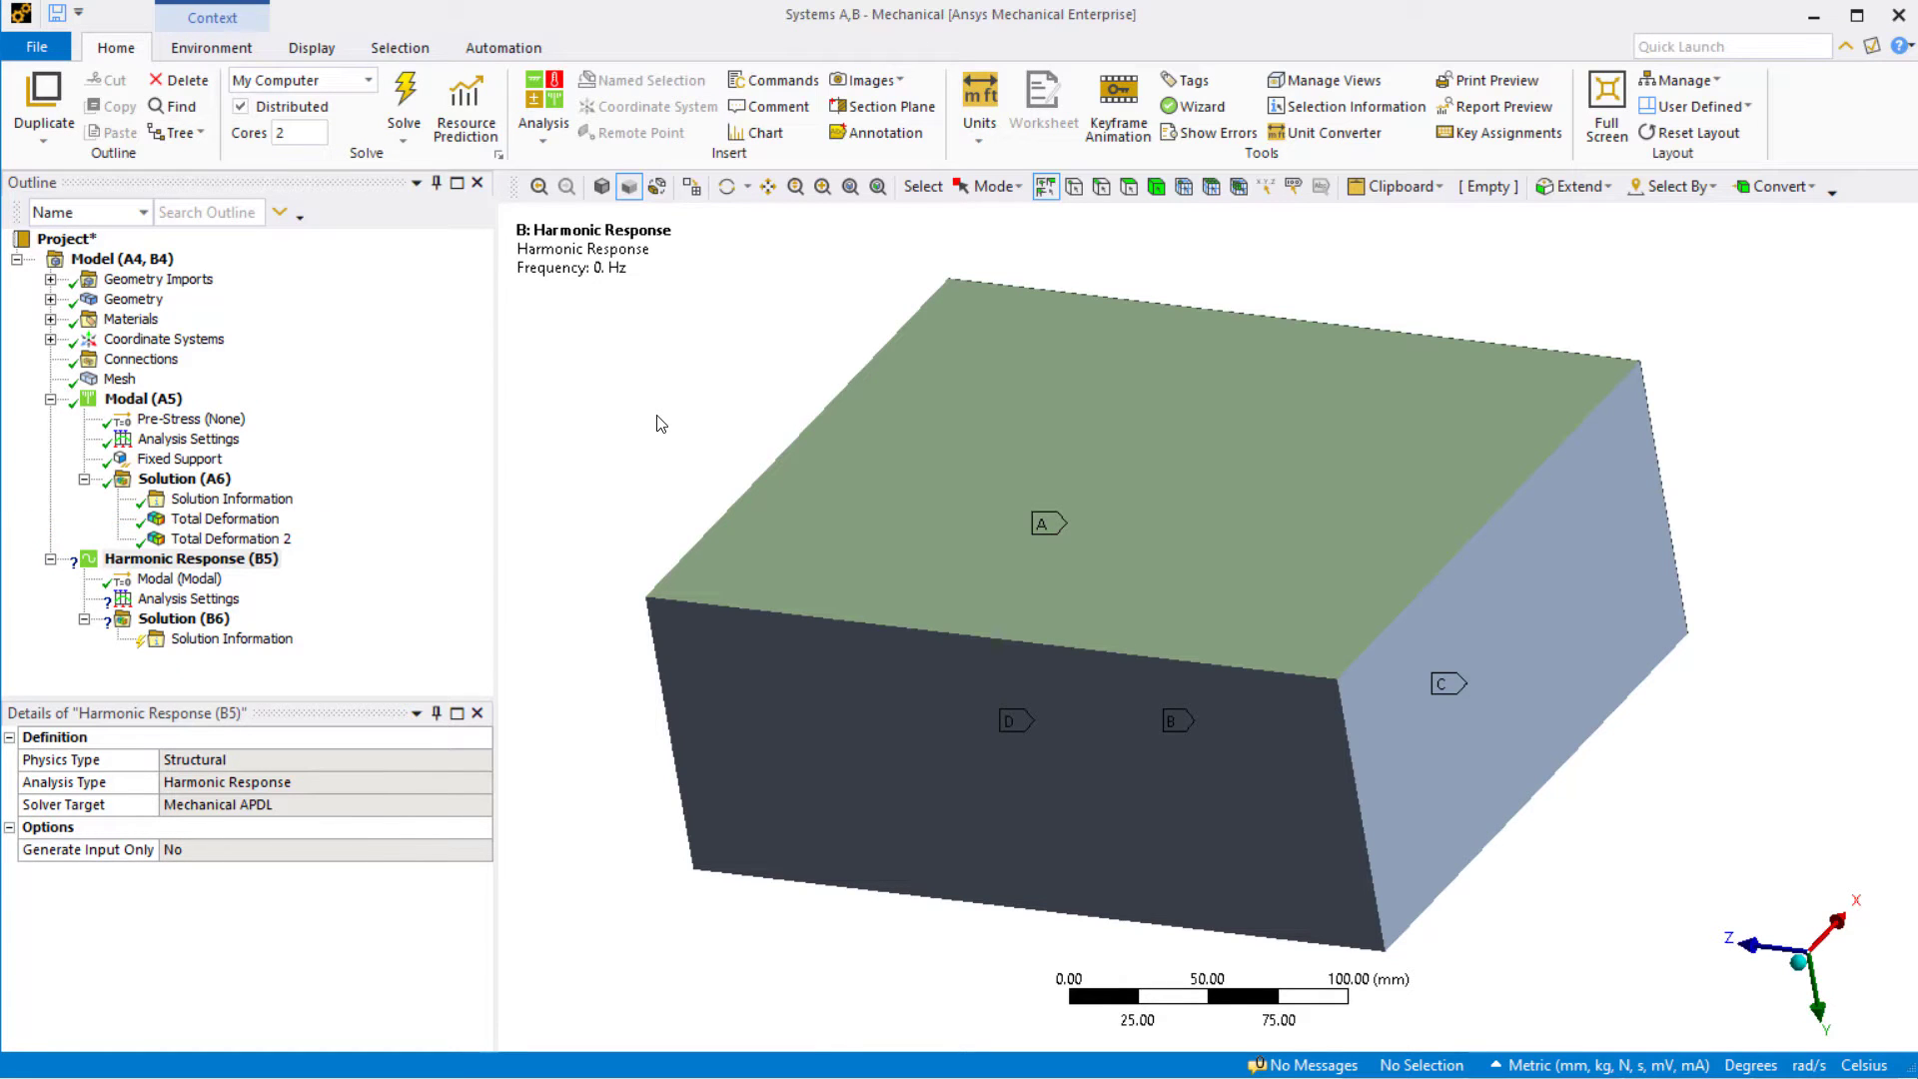
{"action": "left_click", "coordinate": [189, 598]}
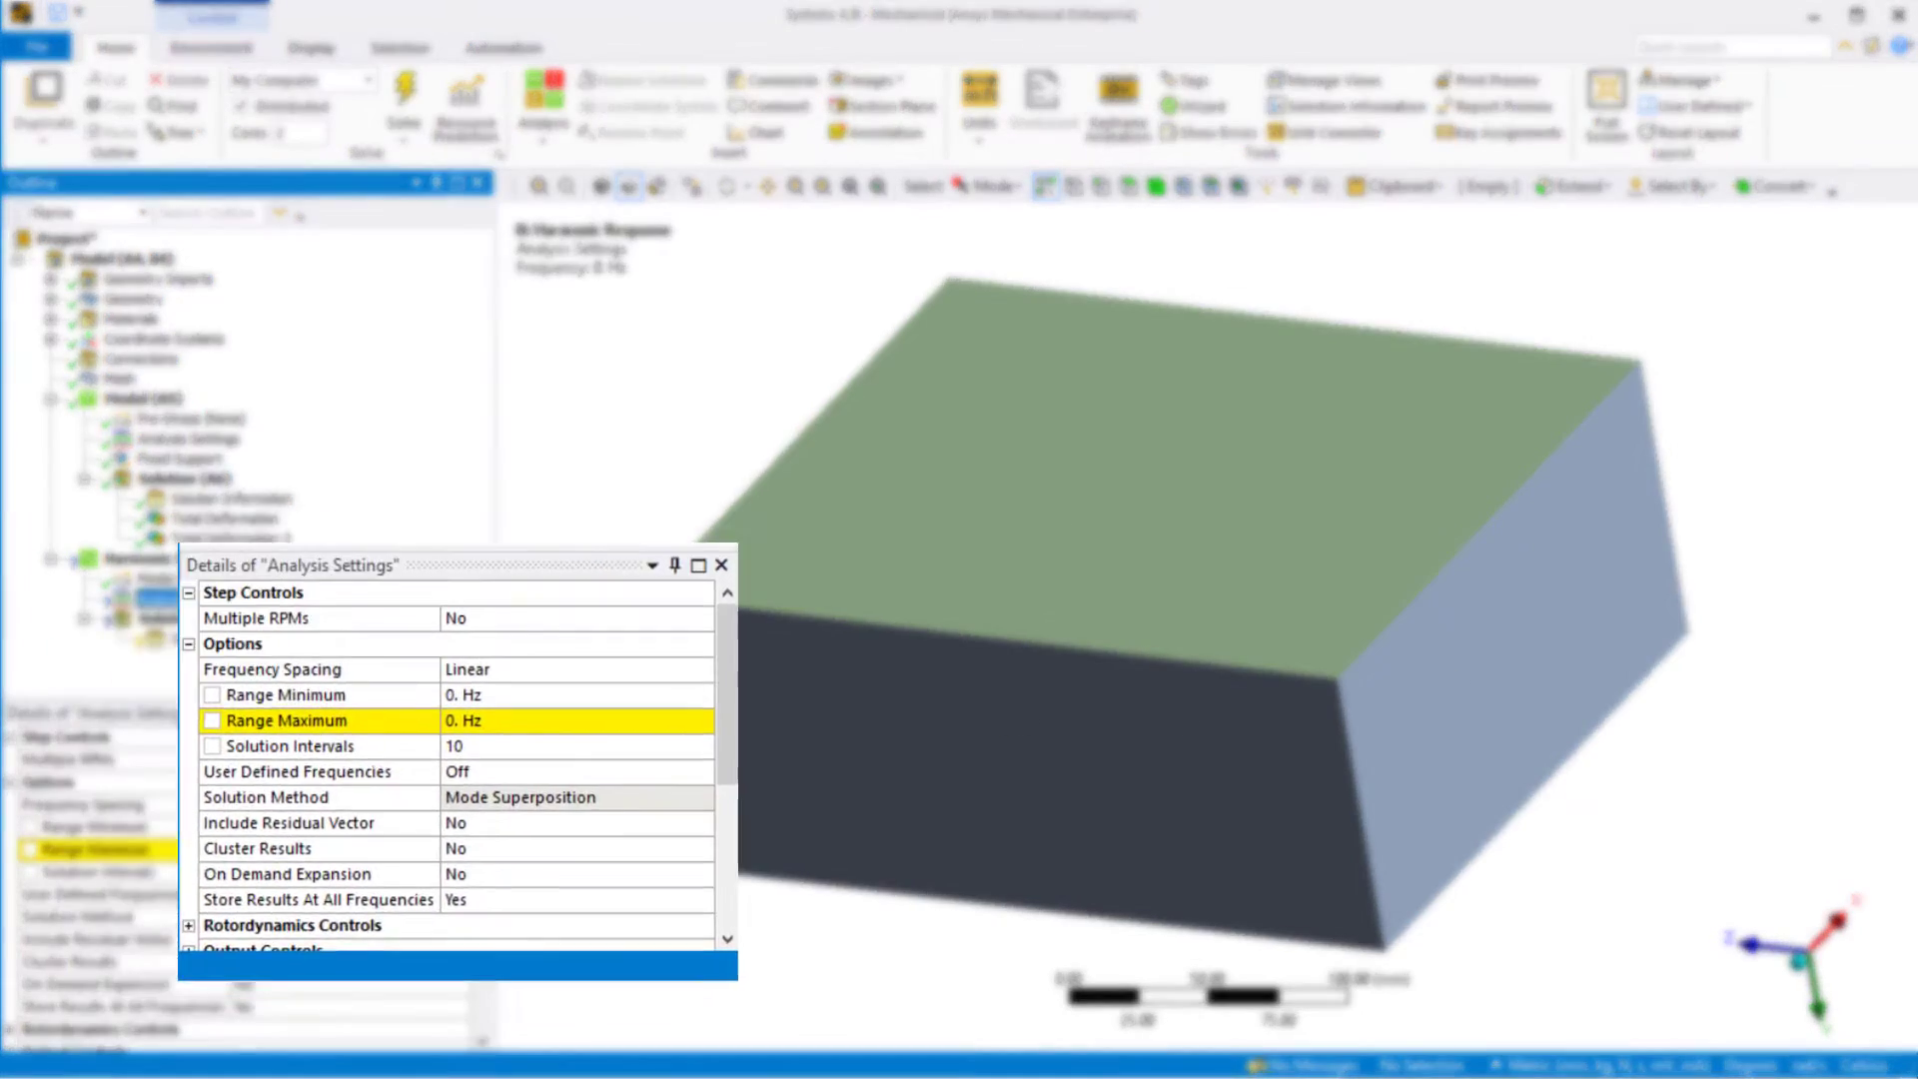
{"action": "left_click", "coordinate": [302, 826]}
{"action": "type", "text": "200"}
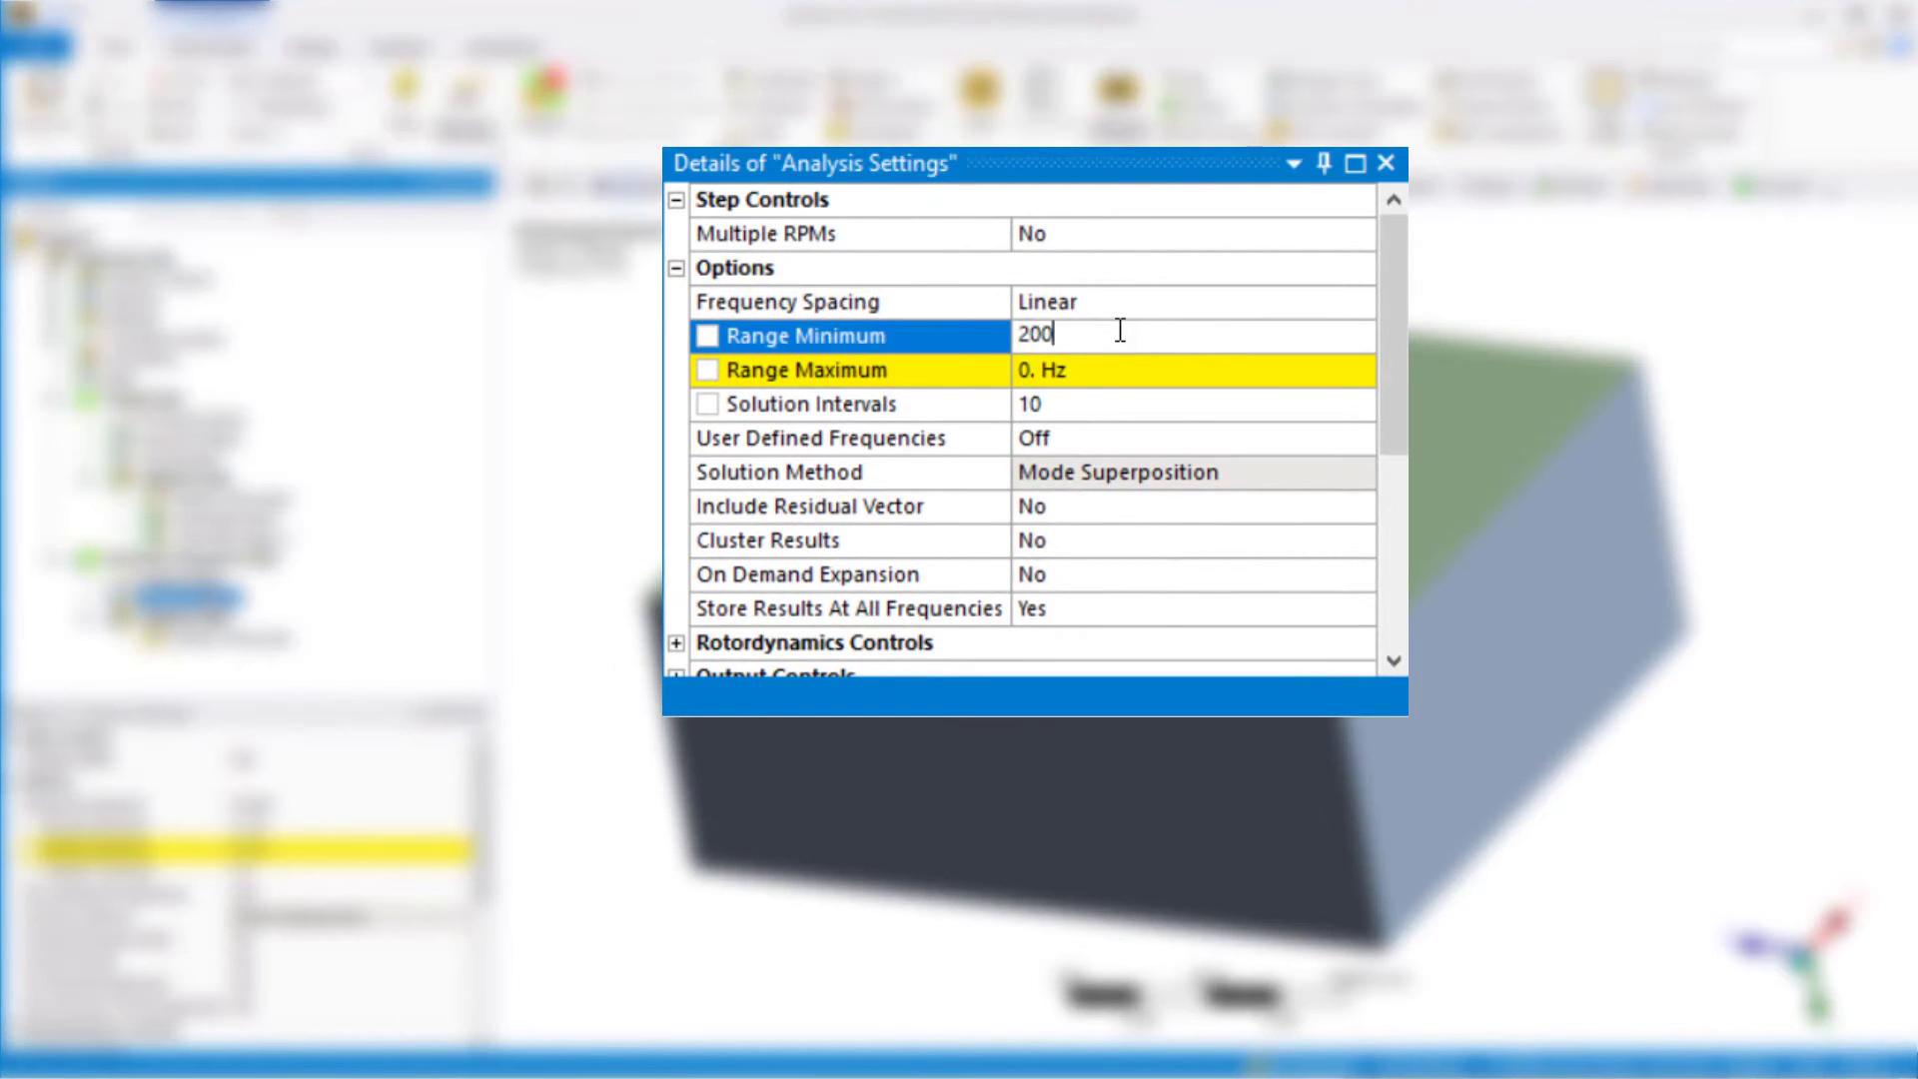
{"action": "key", "text": "Return"}
{"action": "left_click", "coordinate": [1169, 359]}
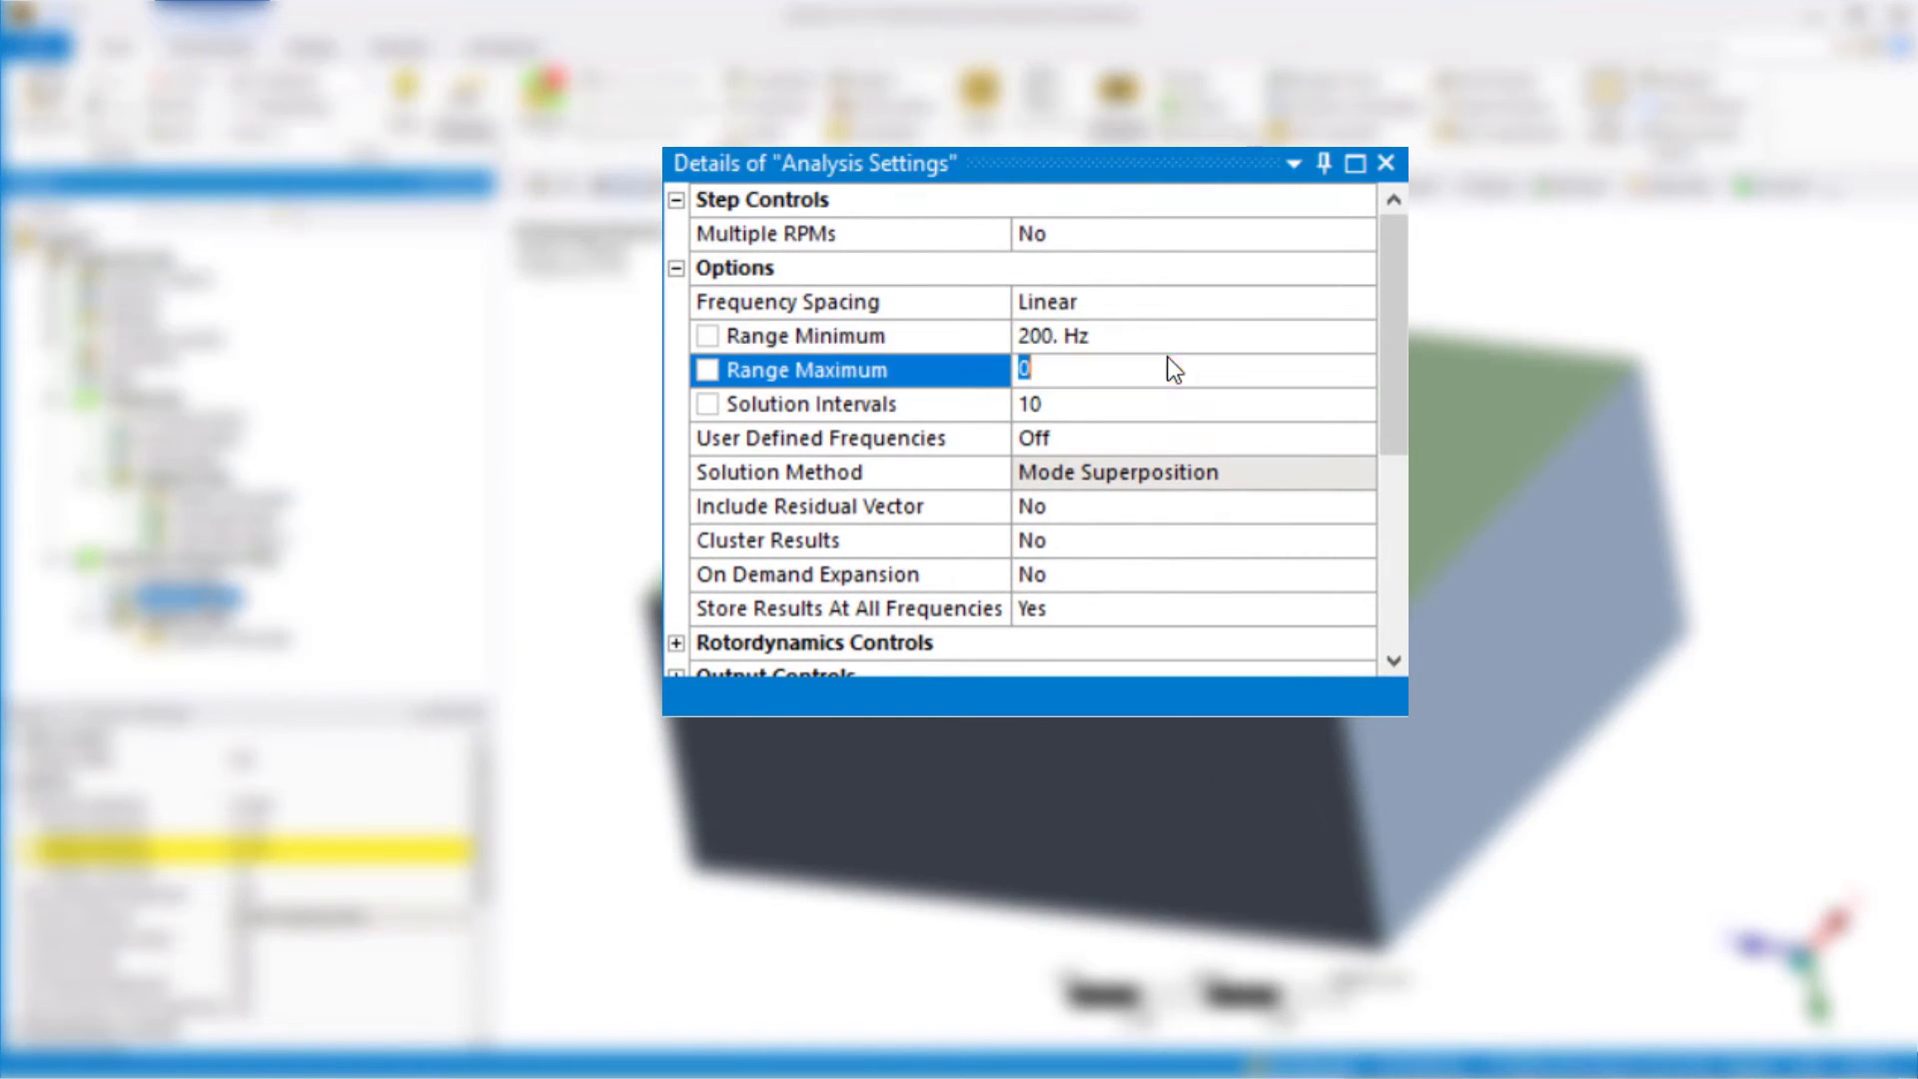
{"action": "type", "text": "35"}
{"action": "key", "text": "Return"}
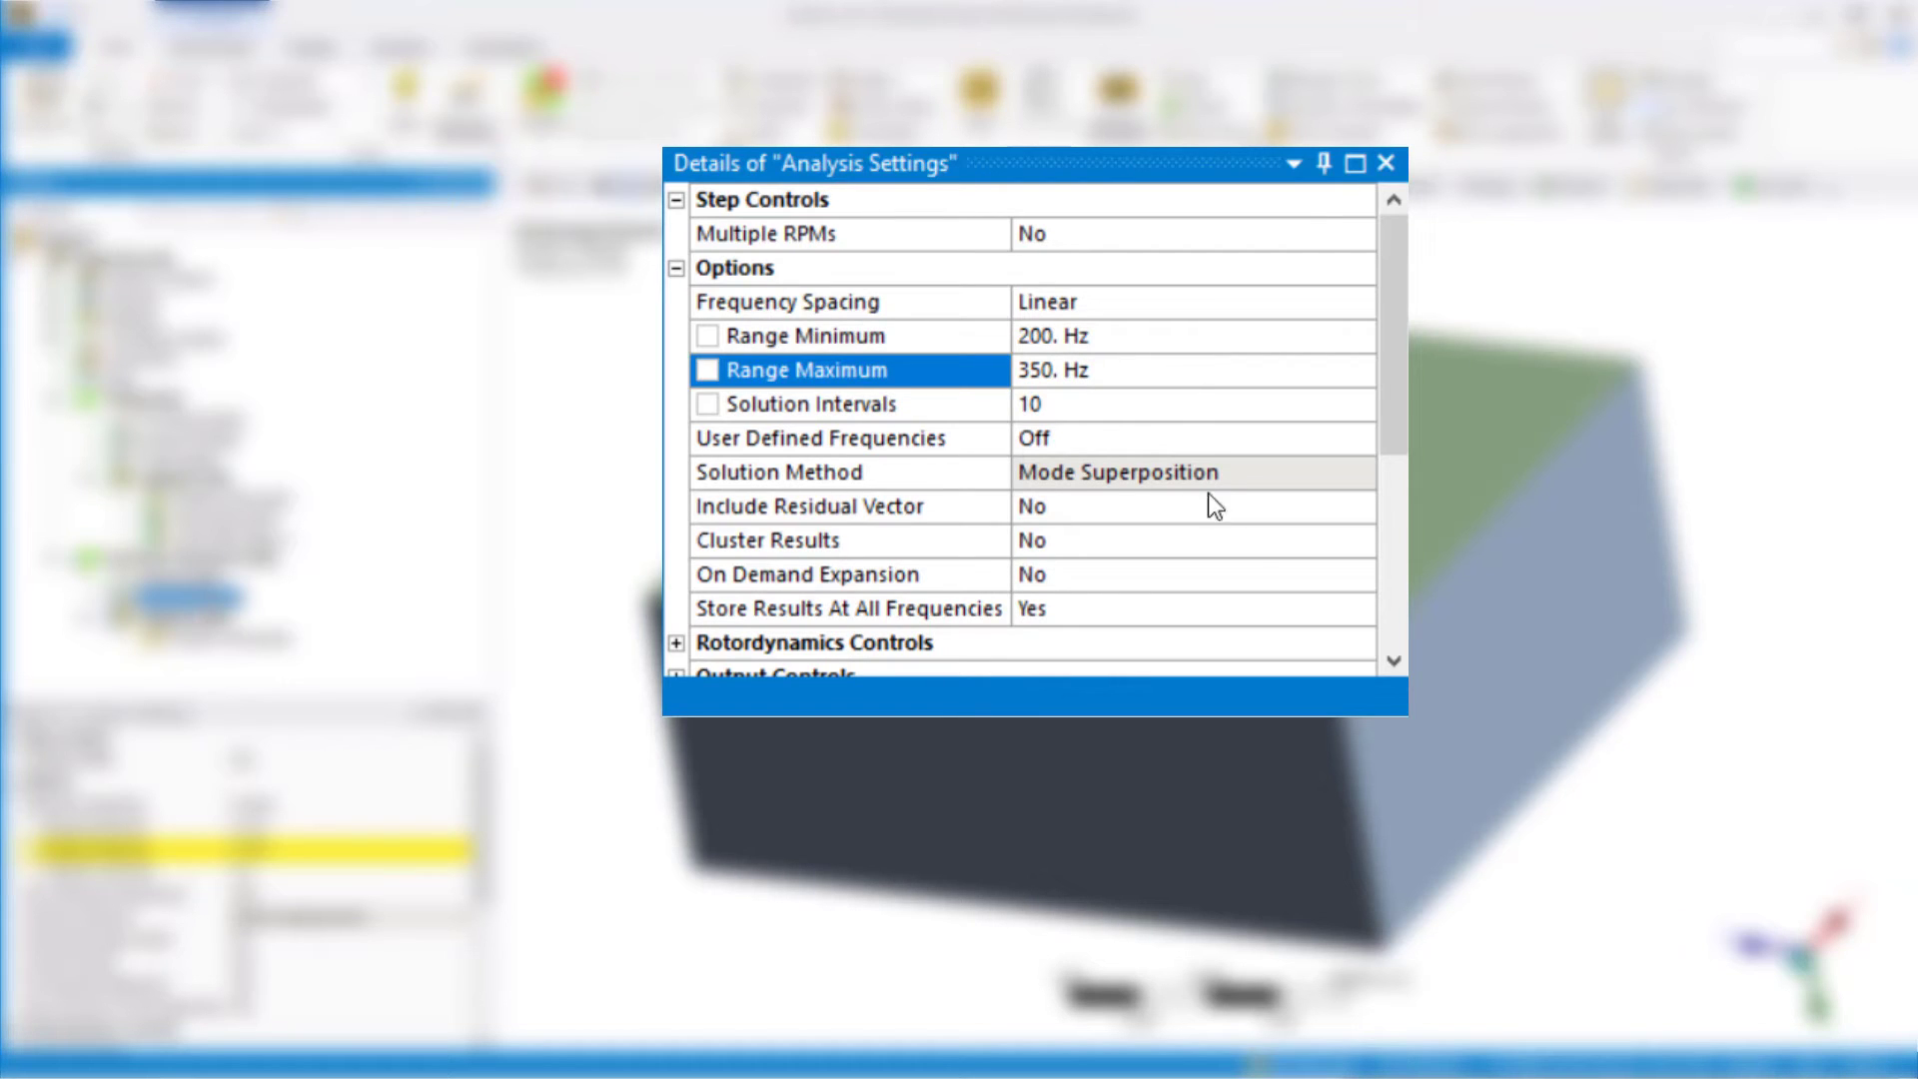
Set Cluster Results to Yes in the harmonic response analysis settings
{"action": "left_click", "coordinate": [1305, 549]}
{"action": "left_click", "coordinate": [1360, 540]}
{"action": "left_click", "coordinate": [1327, 591]}
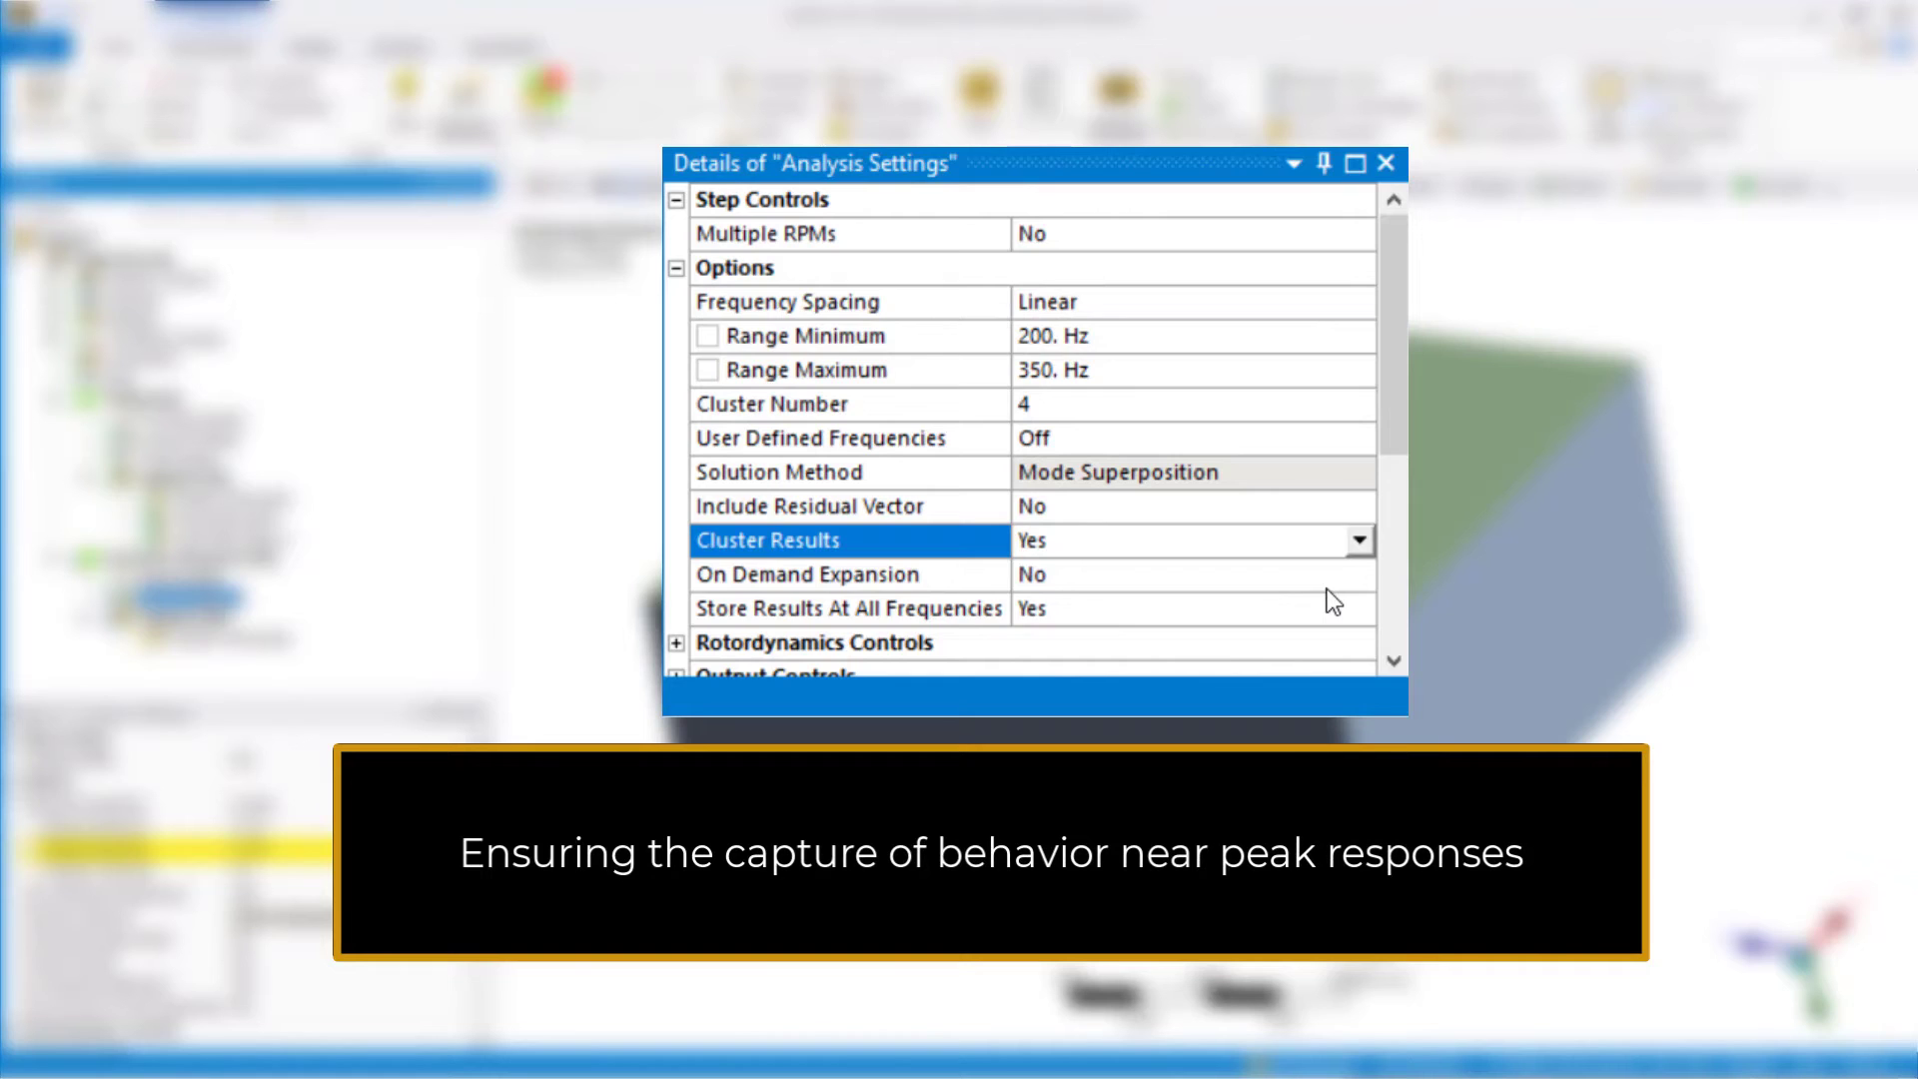
Set a constant damping ratio of 0.03 in the Damping Controls of the harmonic response analysis settings
{"action": "scroll", "coordinate": [1329, 599], "scroll_direction": "down", "scroll_amount": 4}
{"action": "left_click", "coordinate": [677, 336]}
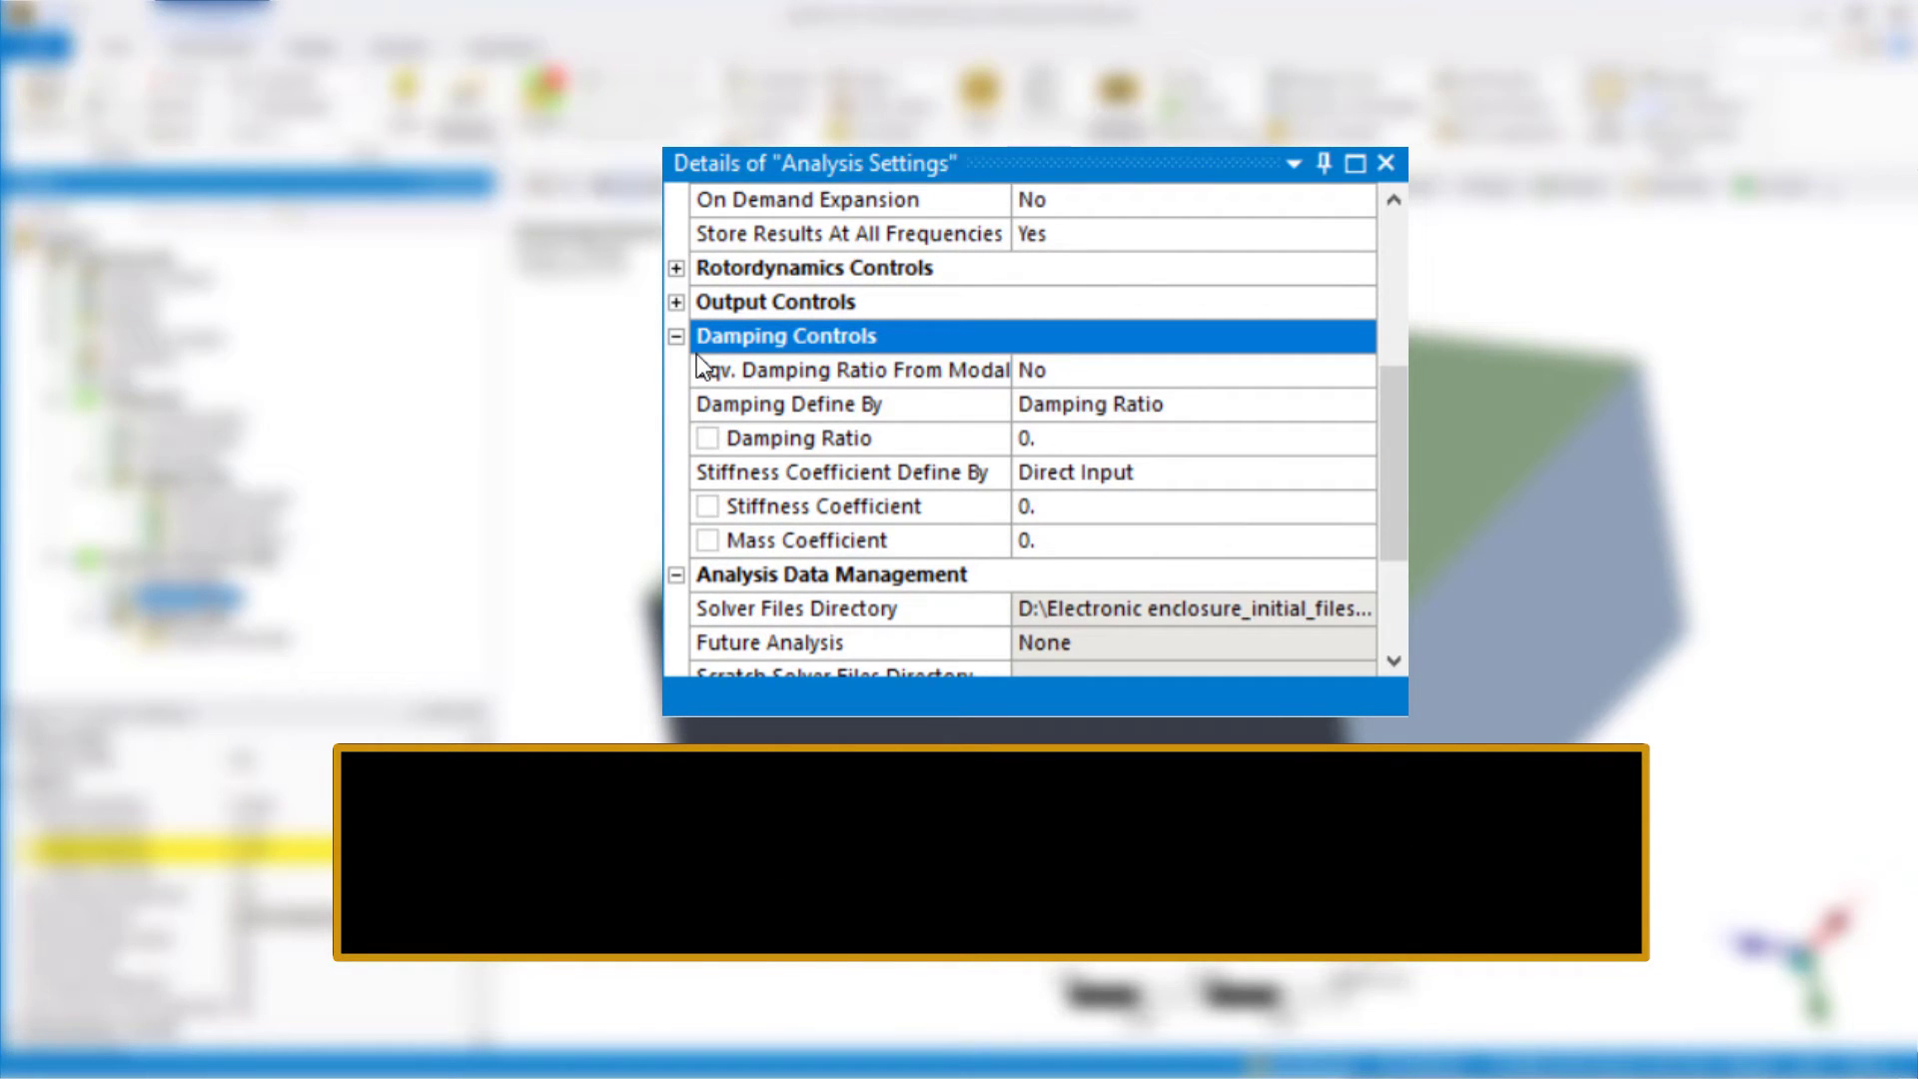
{"action": "left_click", "coordinate": [1097, 436]}
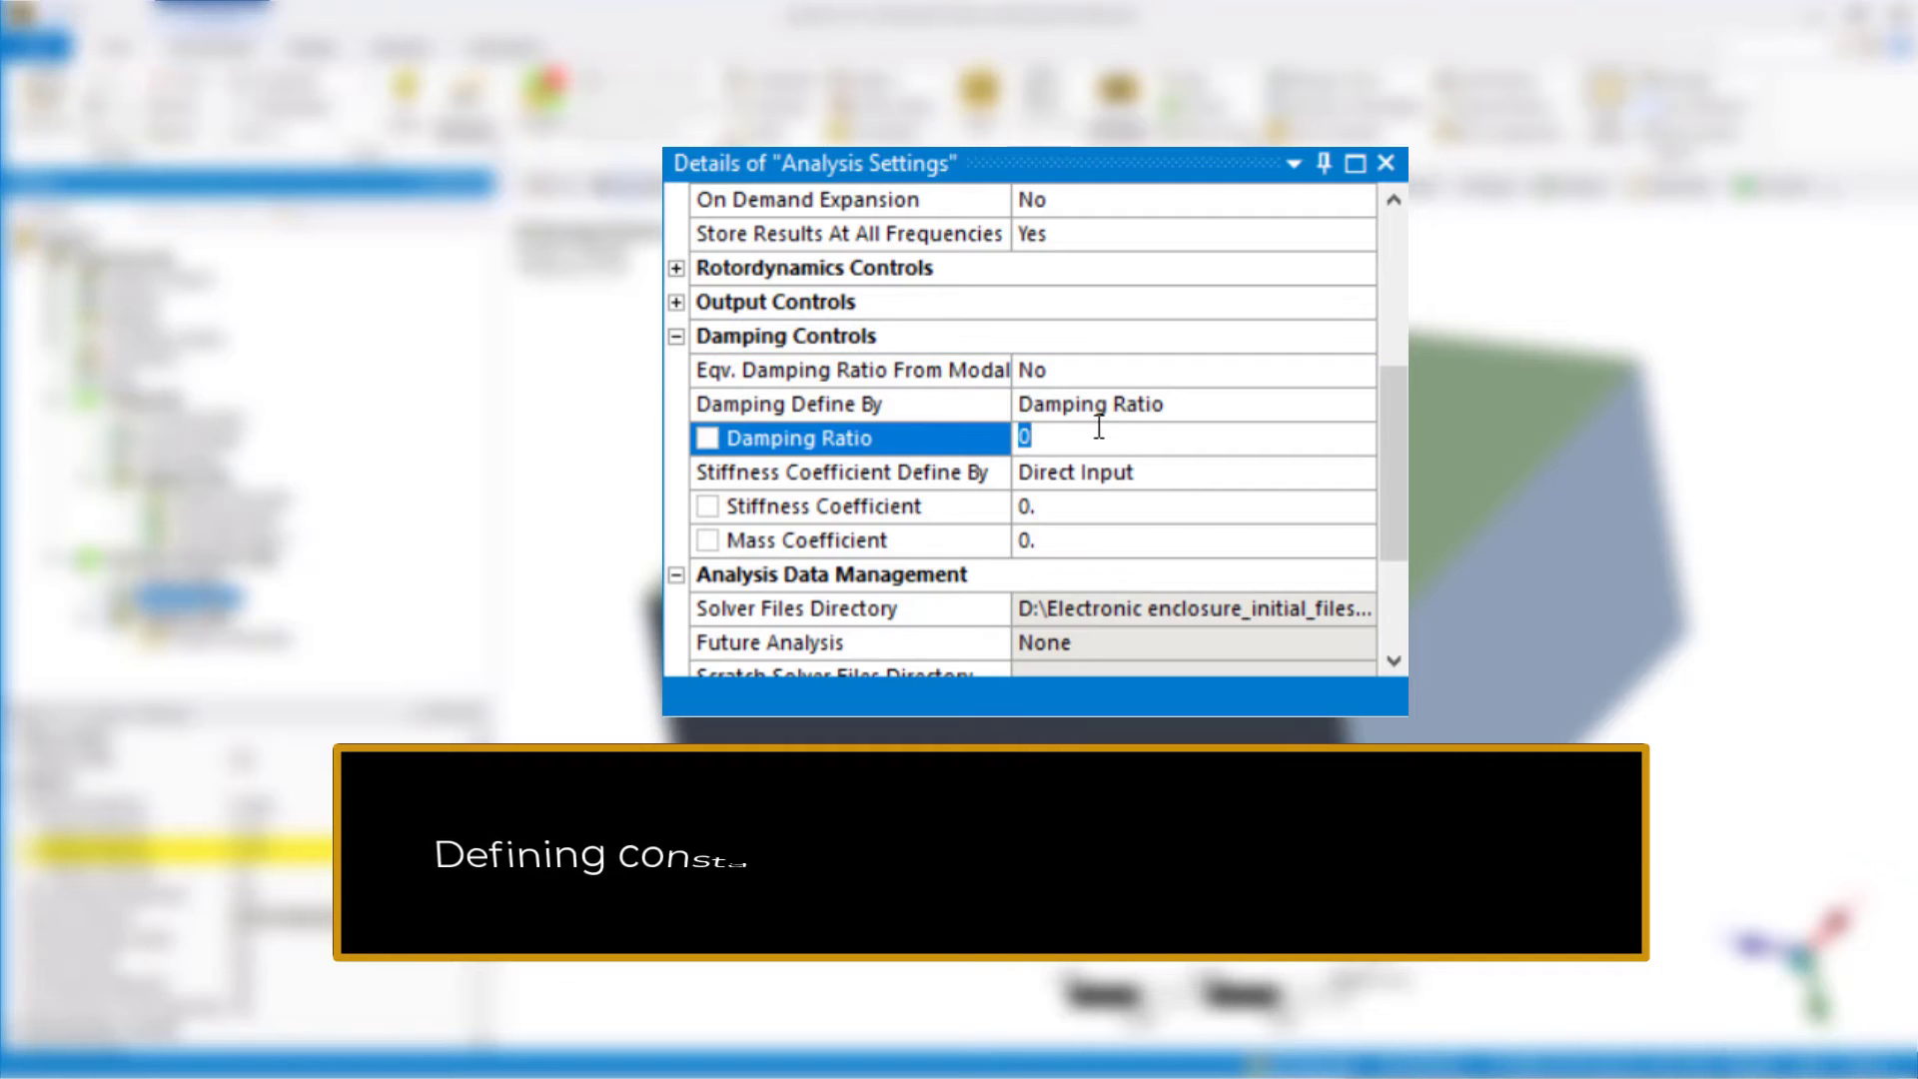
{"action": "type", "text": "0.03"}
{"action": "key", "text": "Return"}
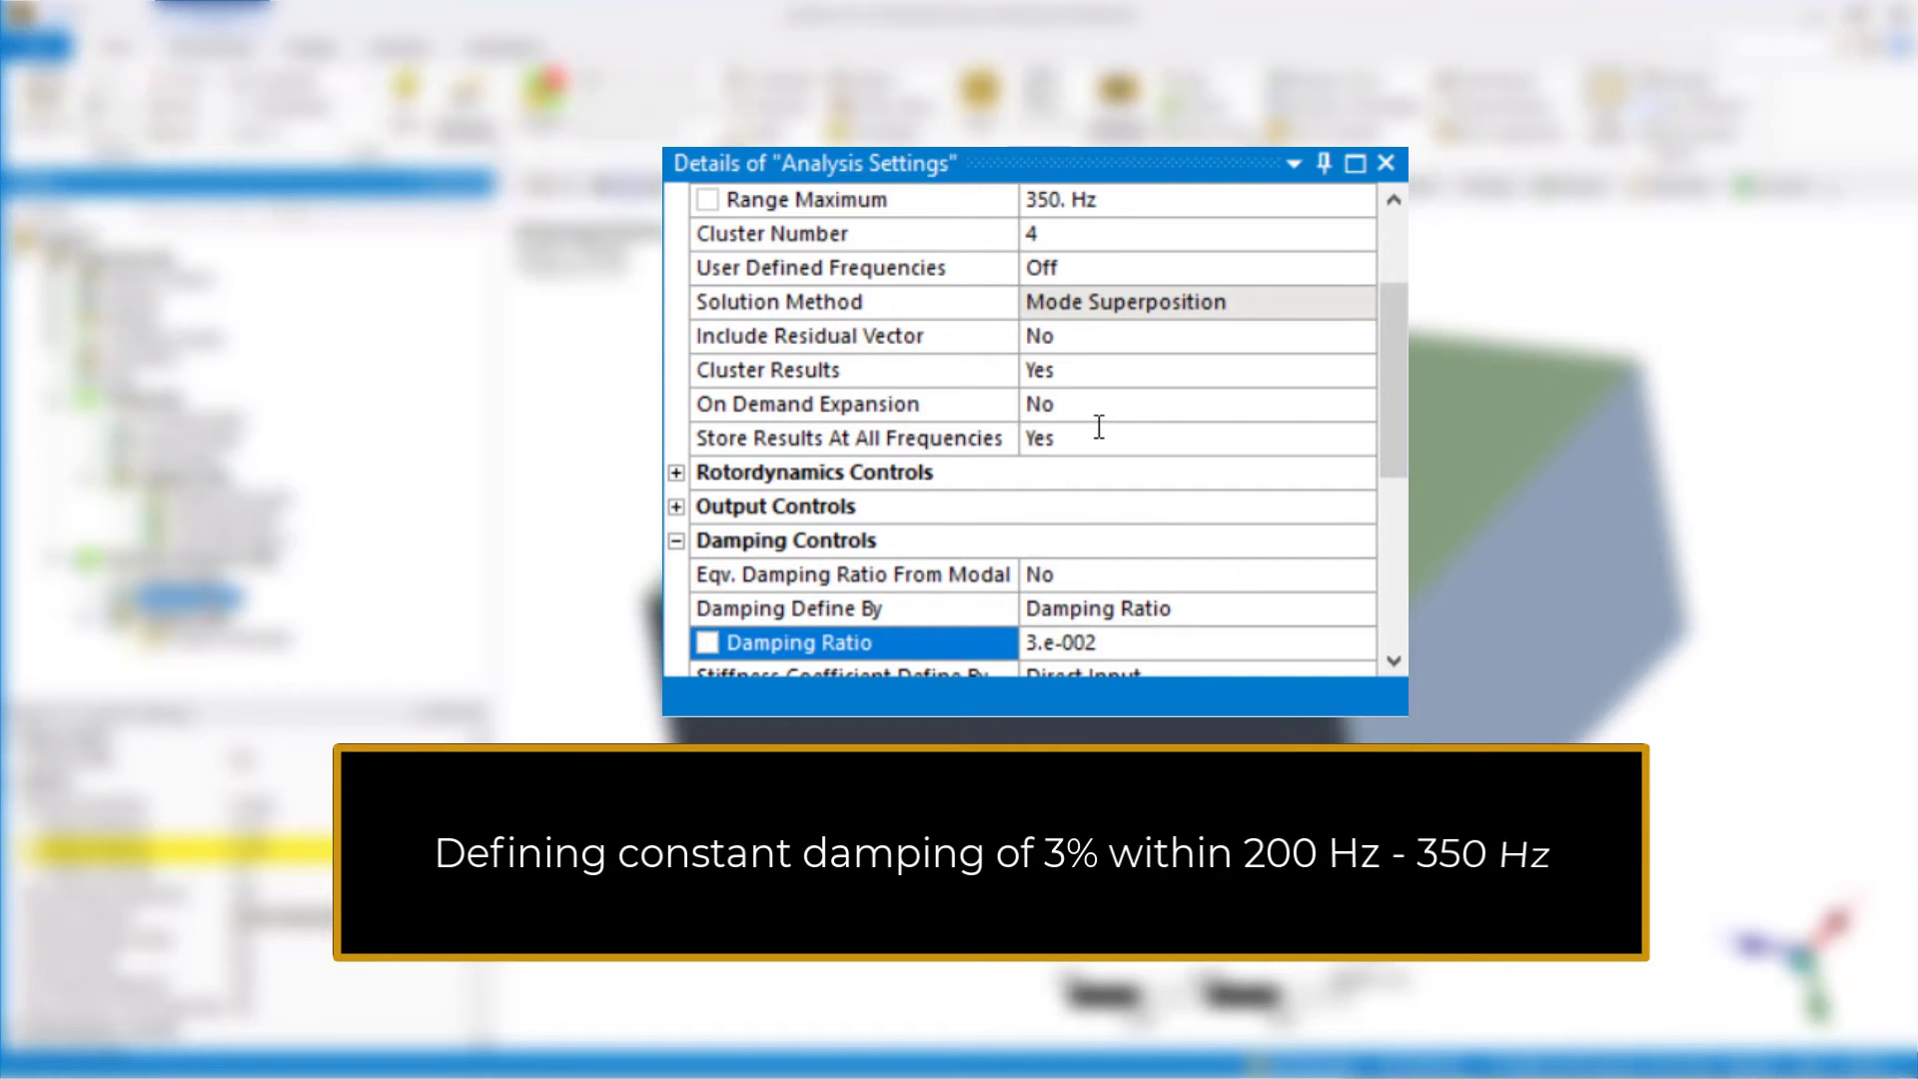
{"action": "scroll", "coordinate": [1081, 404], "scroll_direction": "down", "scroll_amount": 2}
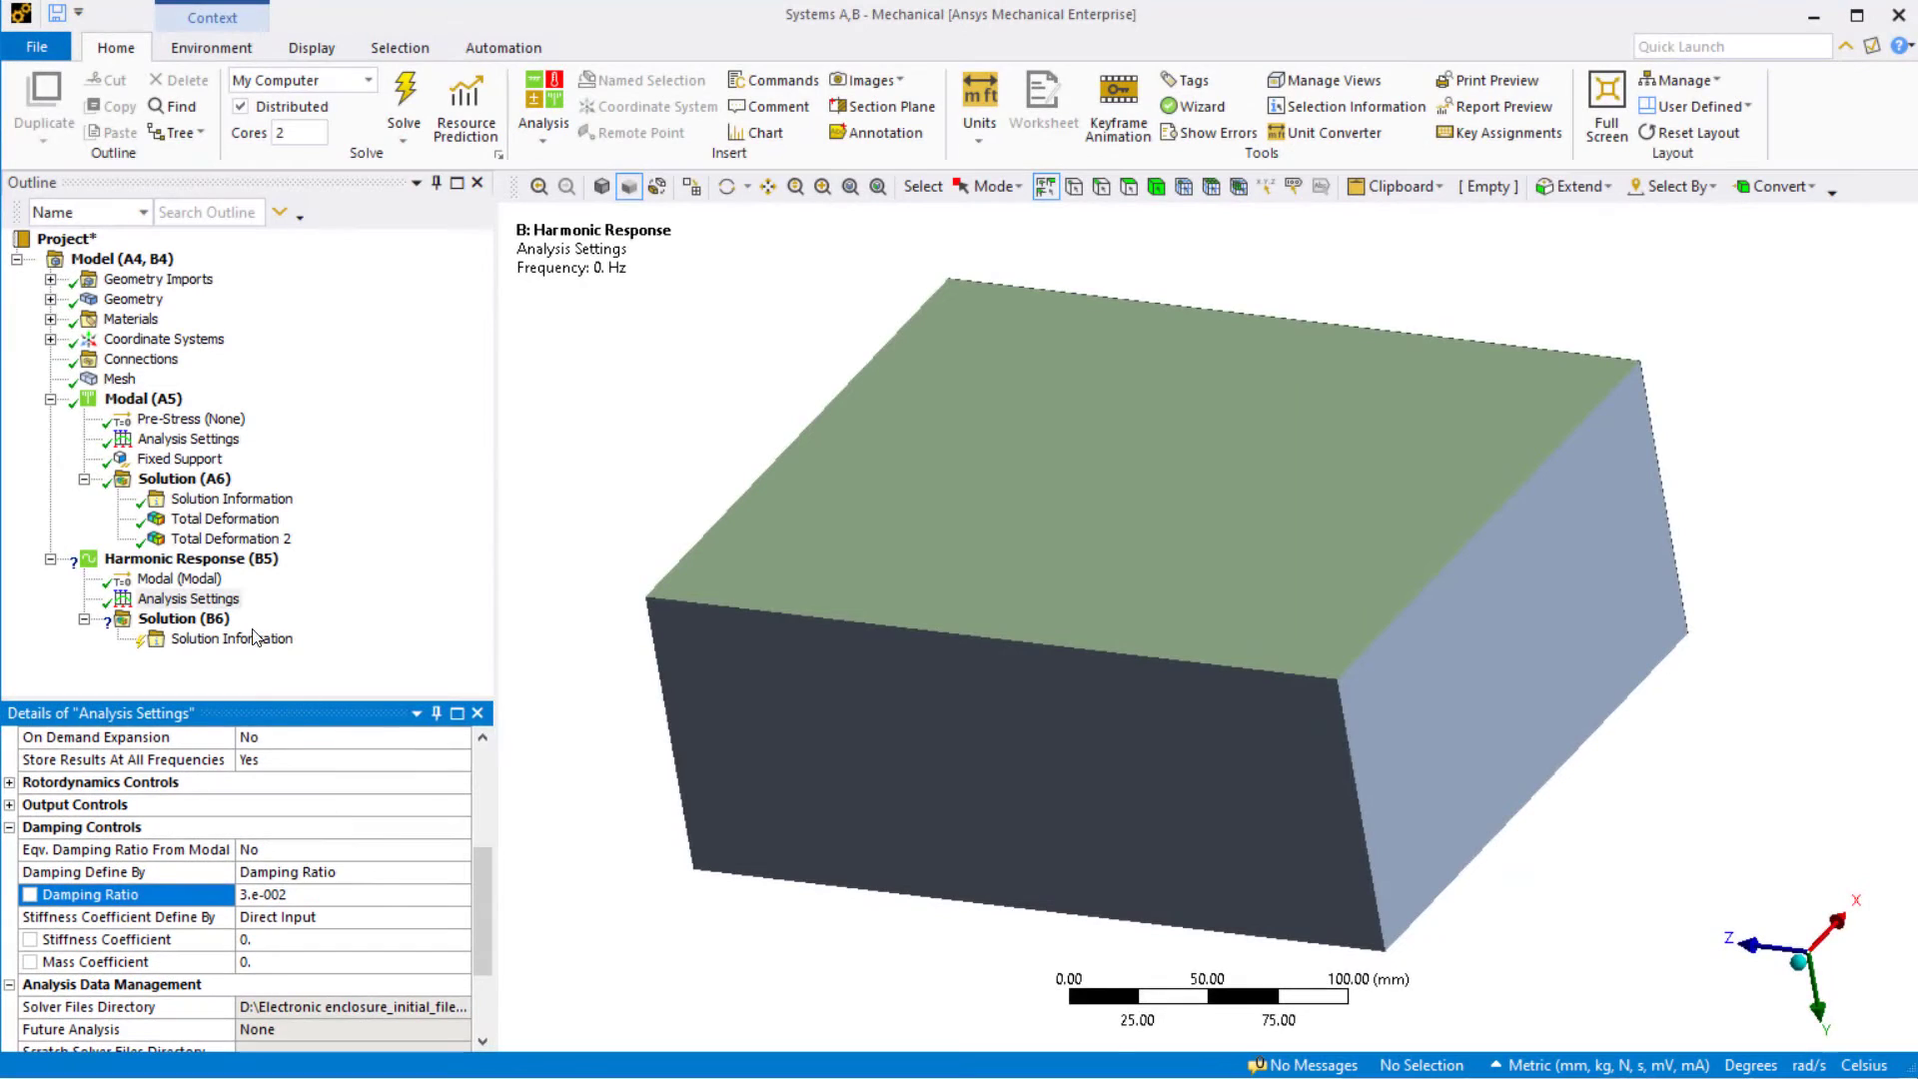
Add an Acceleration load to the Harmonic Response analysis with Base Excitation set to Yes and Fixed Support as its boundary condition
{"action": "right_click", "coordinate": [264, 565]}
{"action": "mouse_move", "coordinate": [324, 577]}
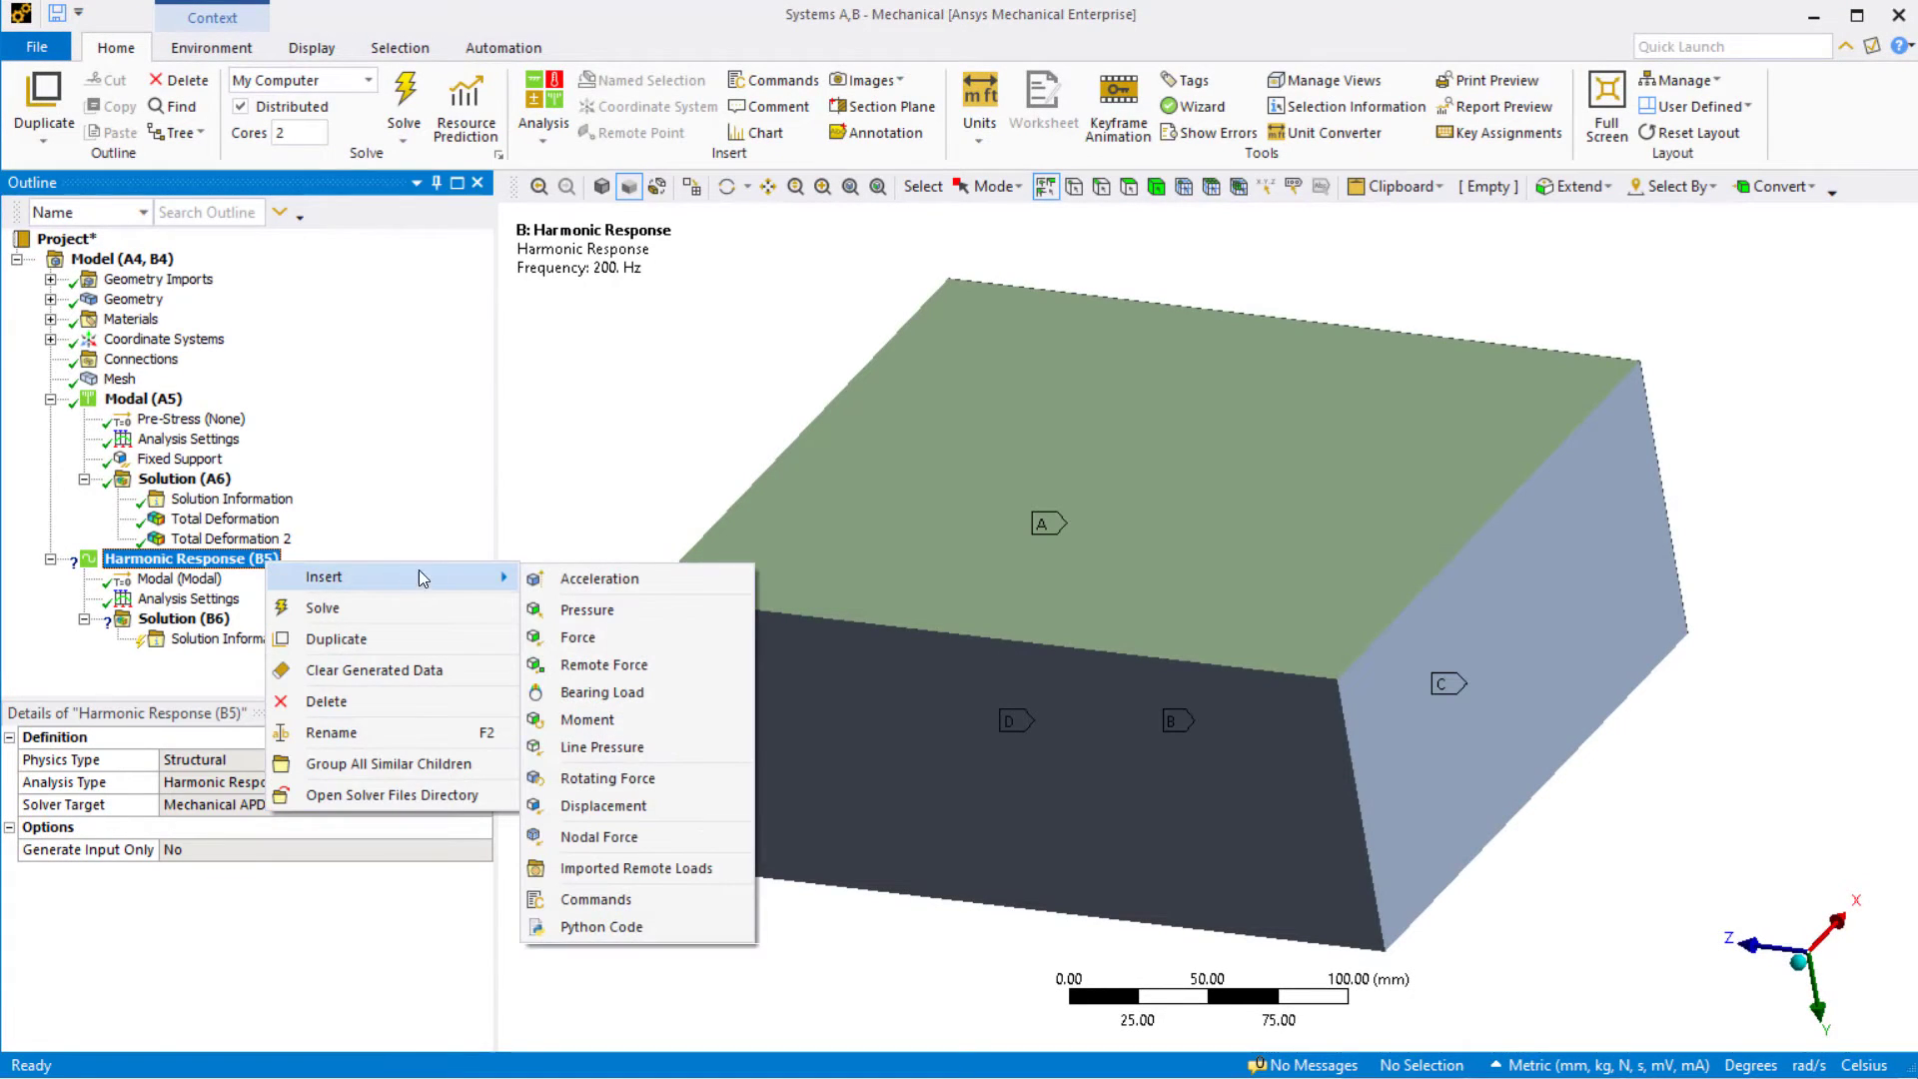
{"action": "left_click", "coordinate": [551, 579]}
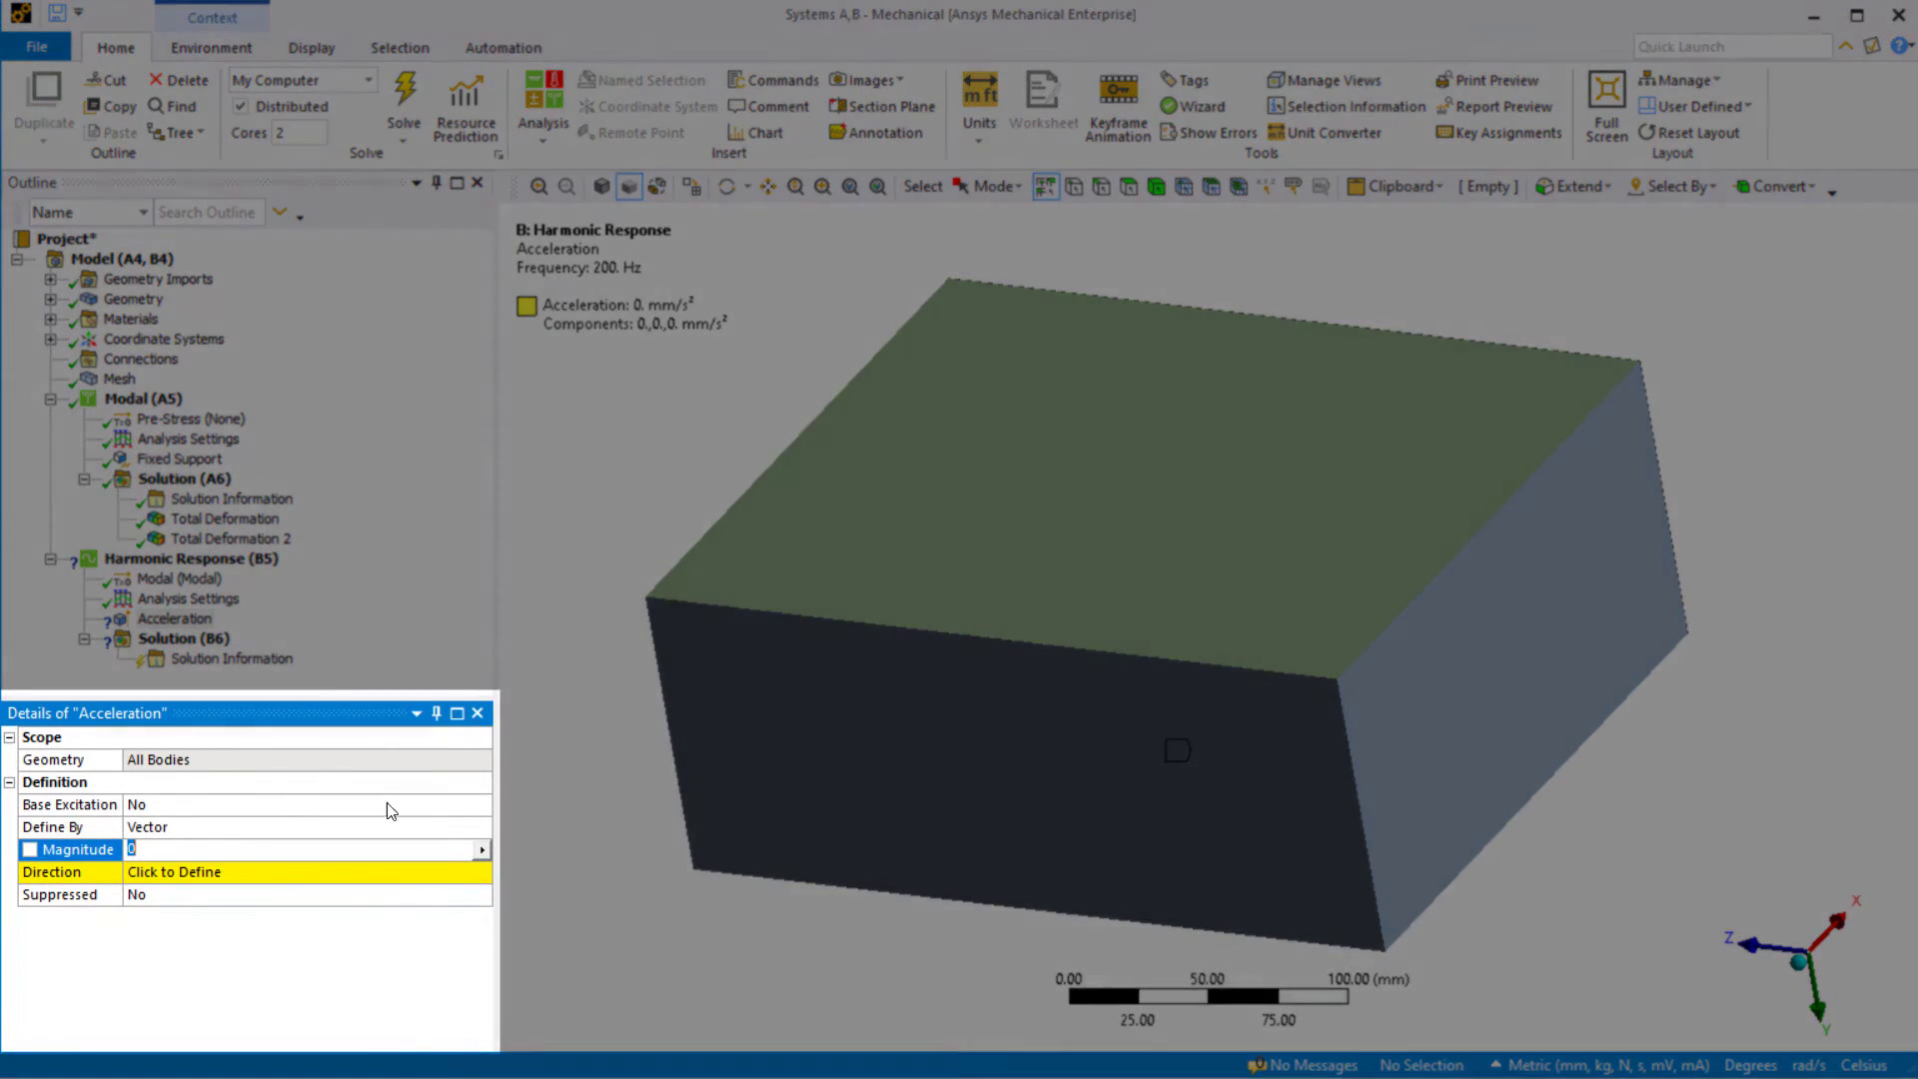
{"action": "left_click", "coordinate": [487, 805]}
{"action": "left_click", "coordinate": [482, 804]}
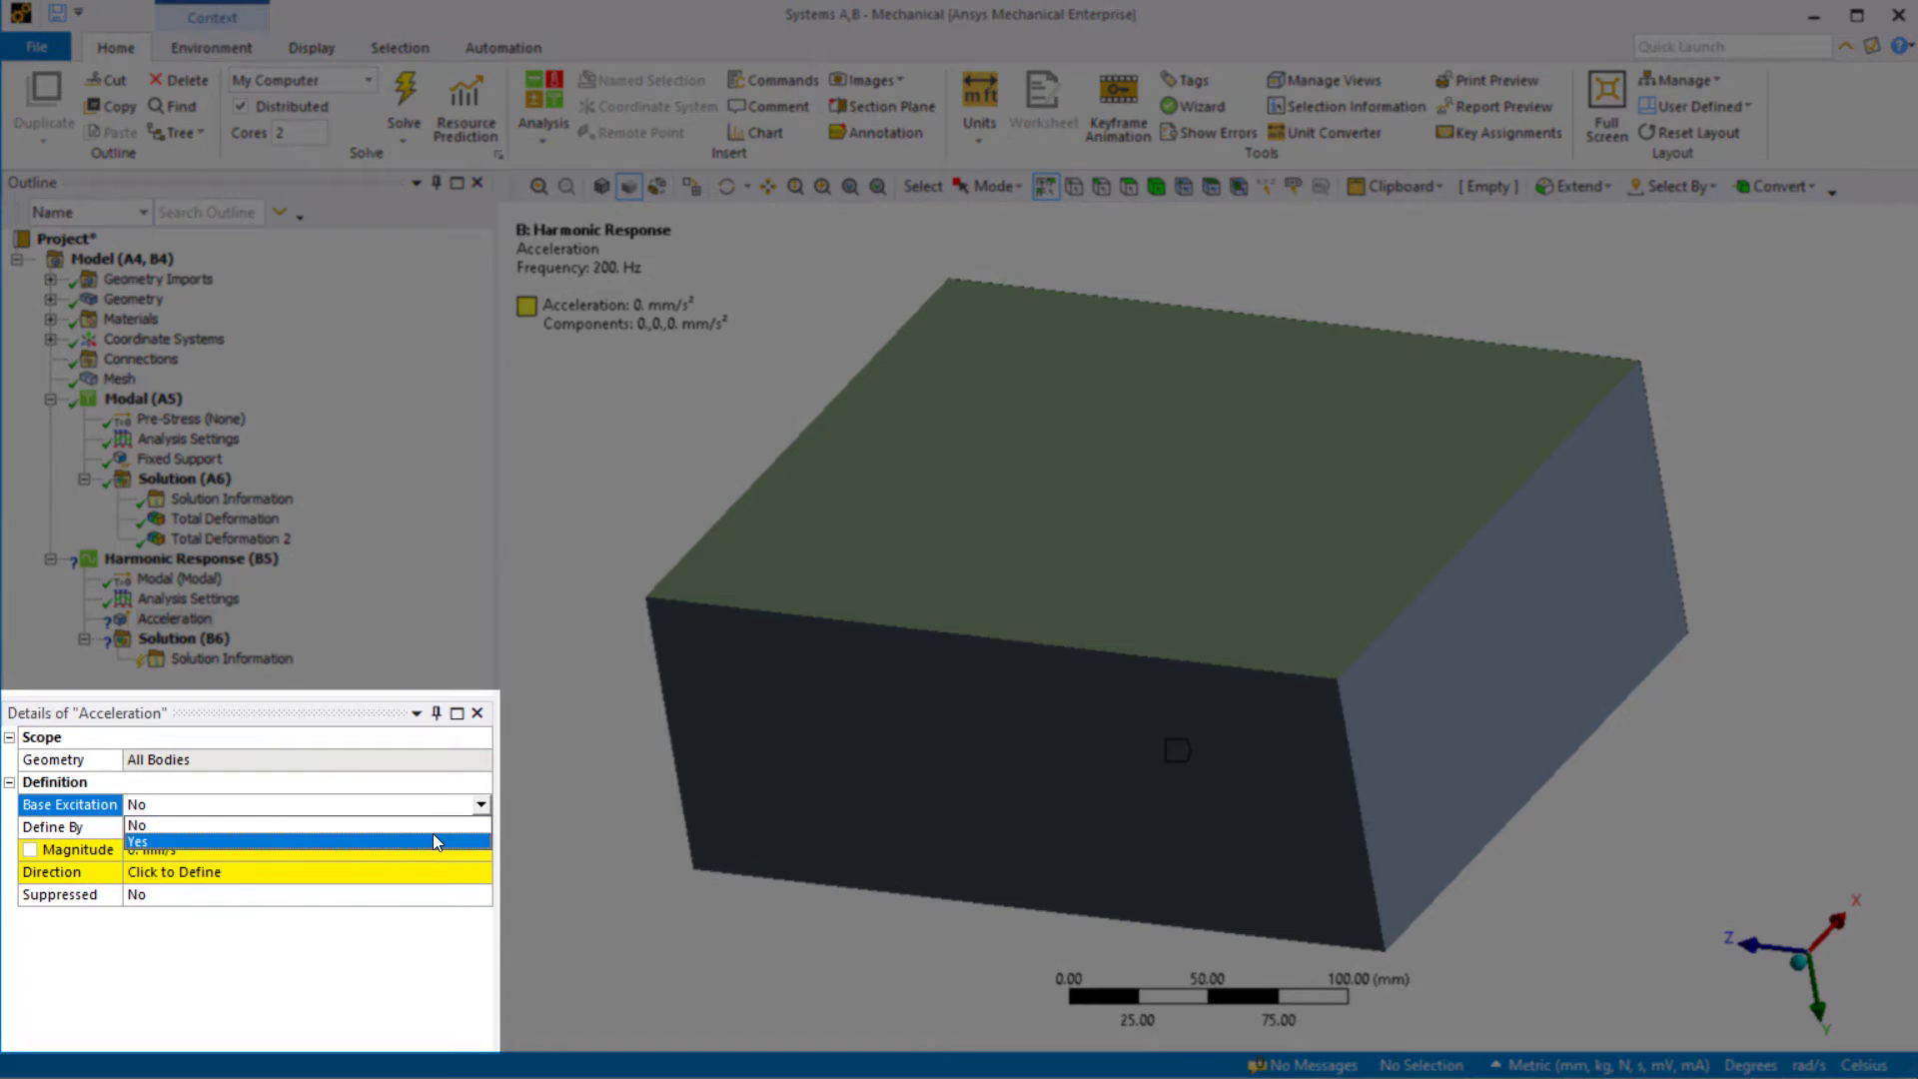
{"action": "left_click", "coordinate": [436, 841]}
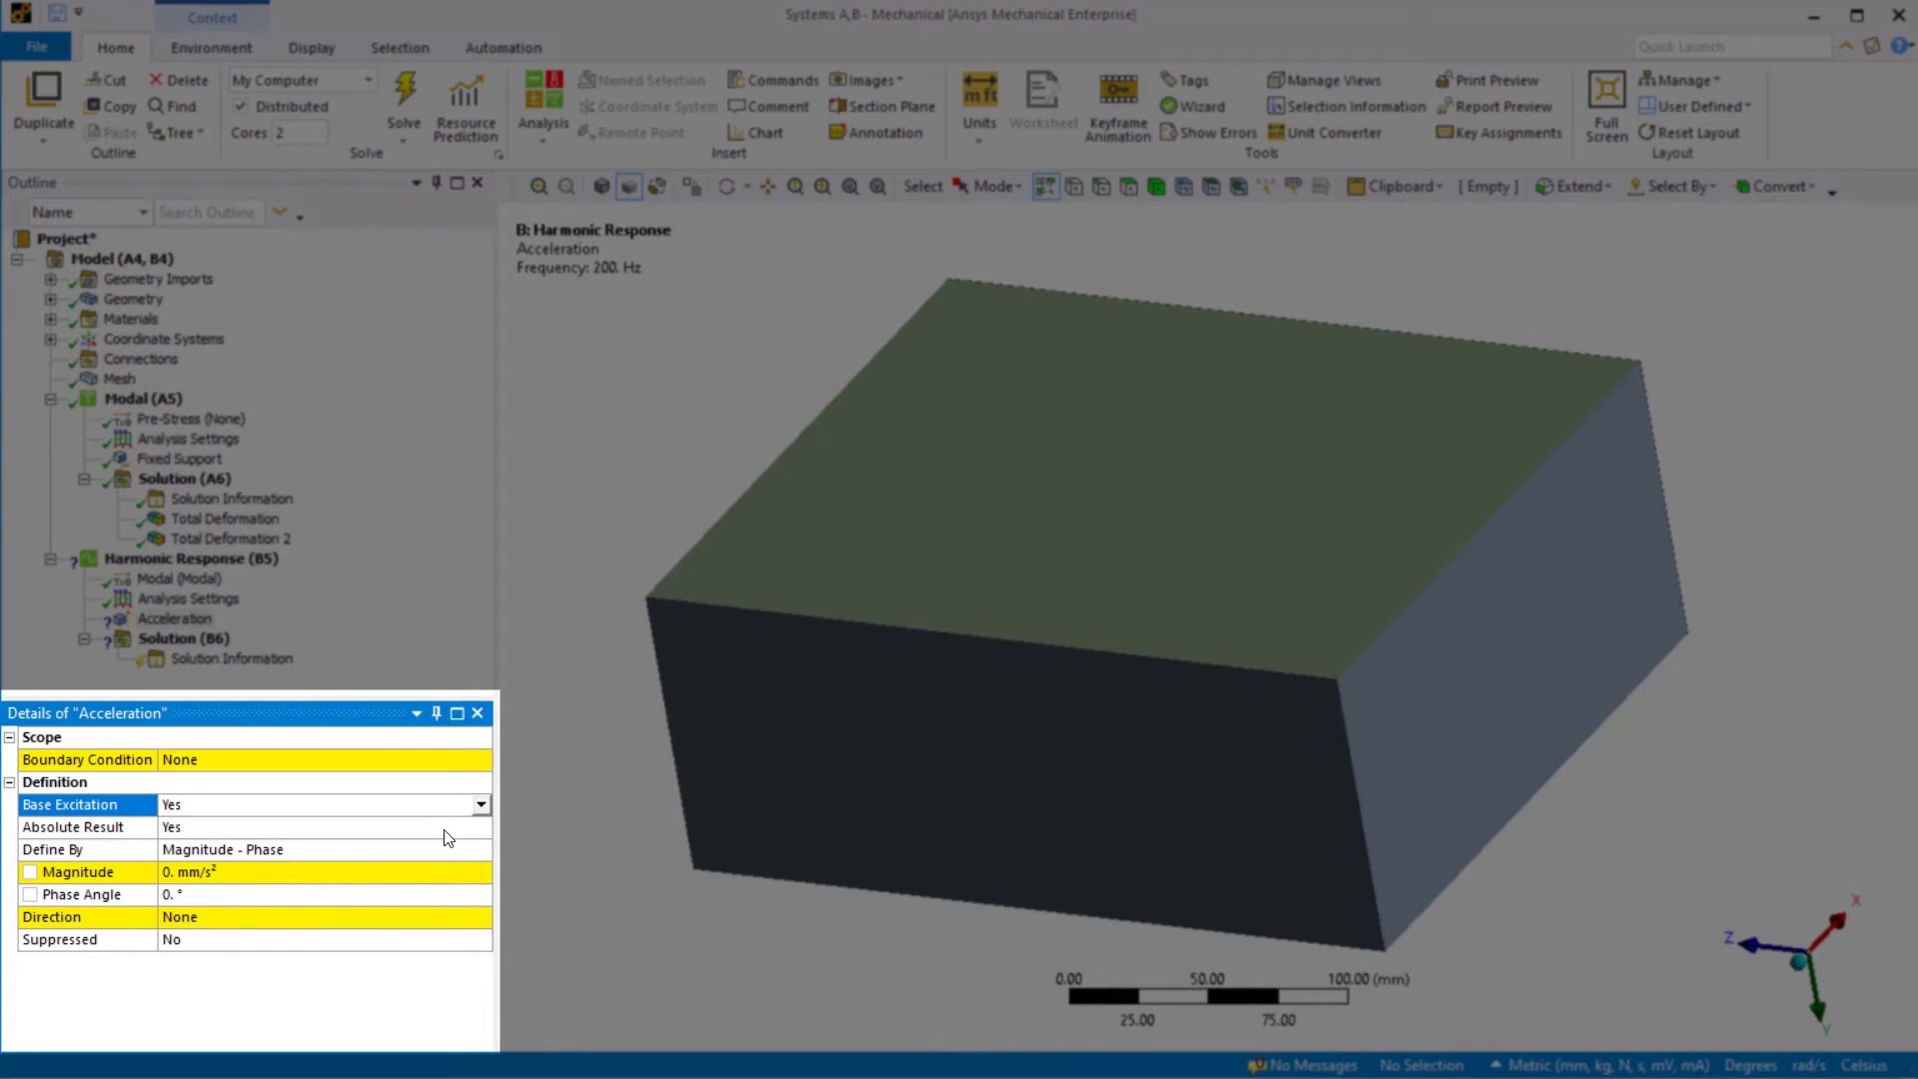
{"action": "left_click", "coordinate": [474, 760]}
{"action": "left_click", "coordinate": [482, 759]}
{"action": "left_click", "coordinate": [459, 804]}
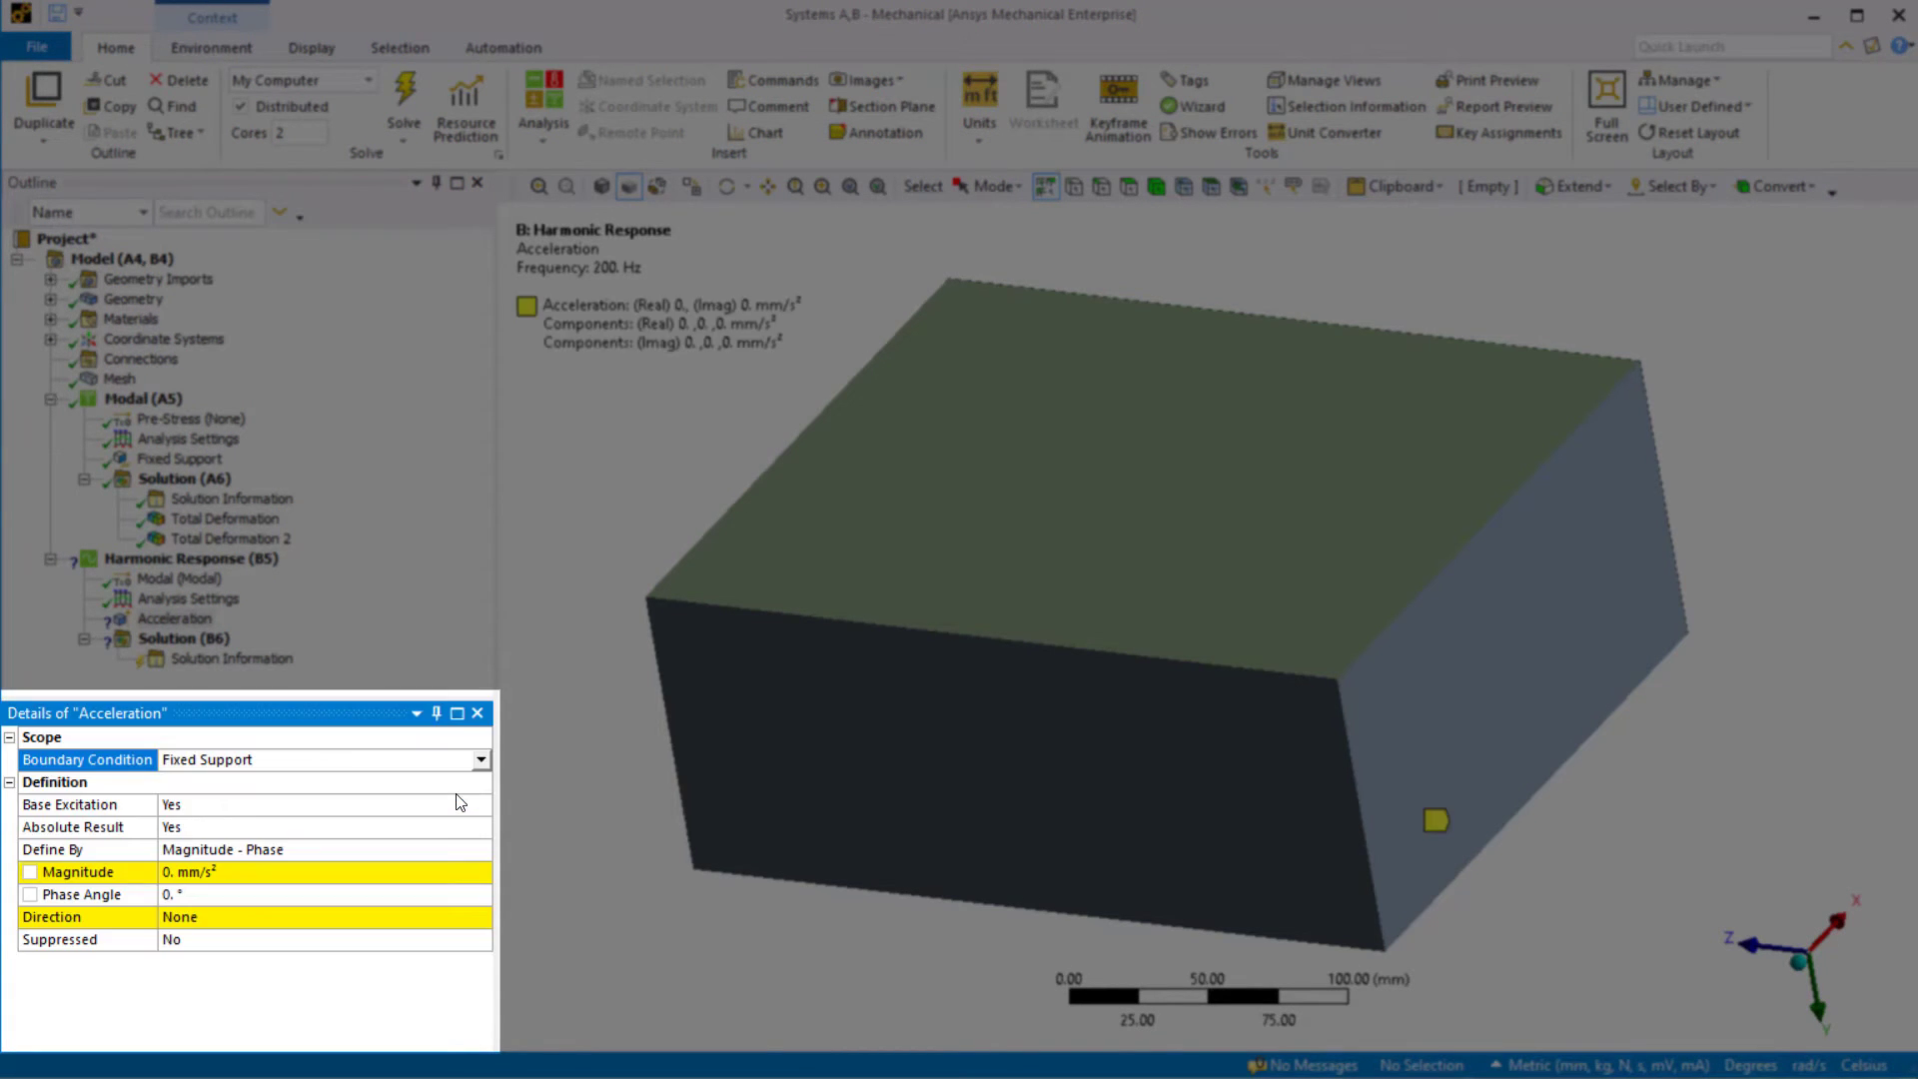
Set the acceleration load's magnitude to 1000 mm/s² and its direction to the Y Axis
{"action": "left_click", "coordinate": [443, 869]}
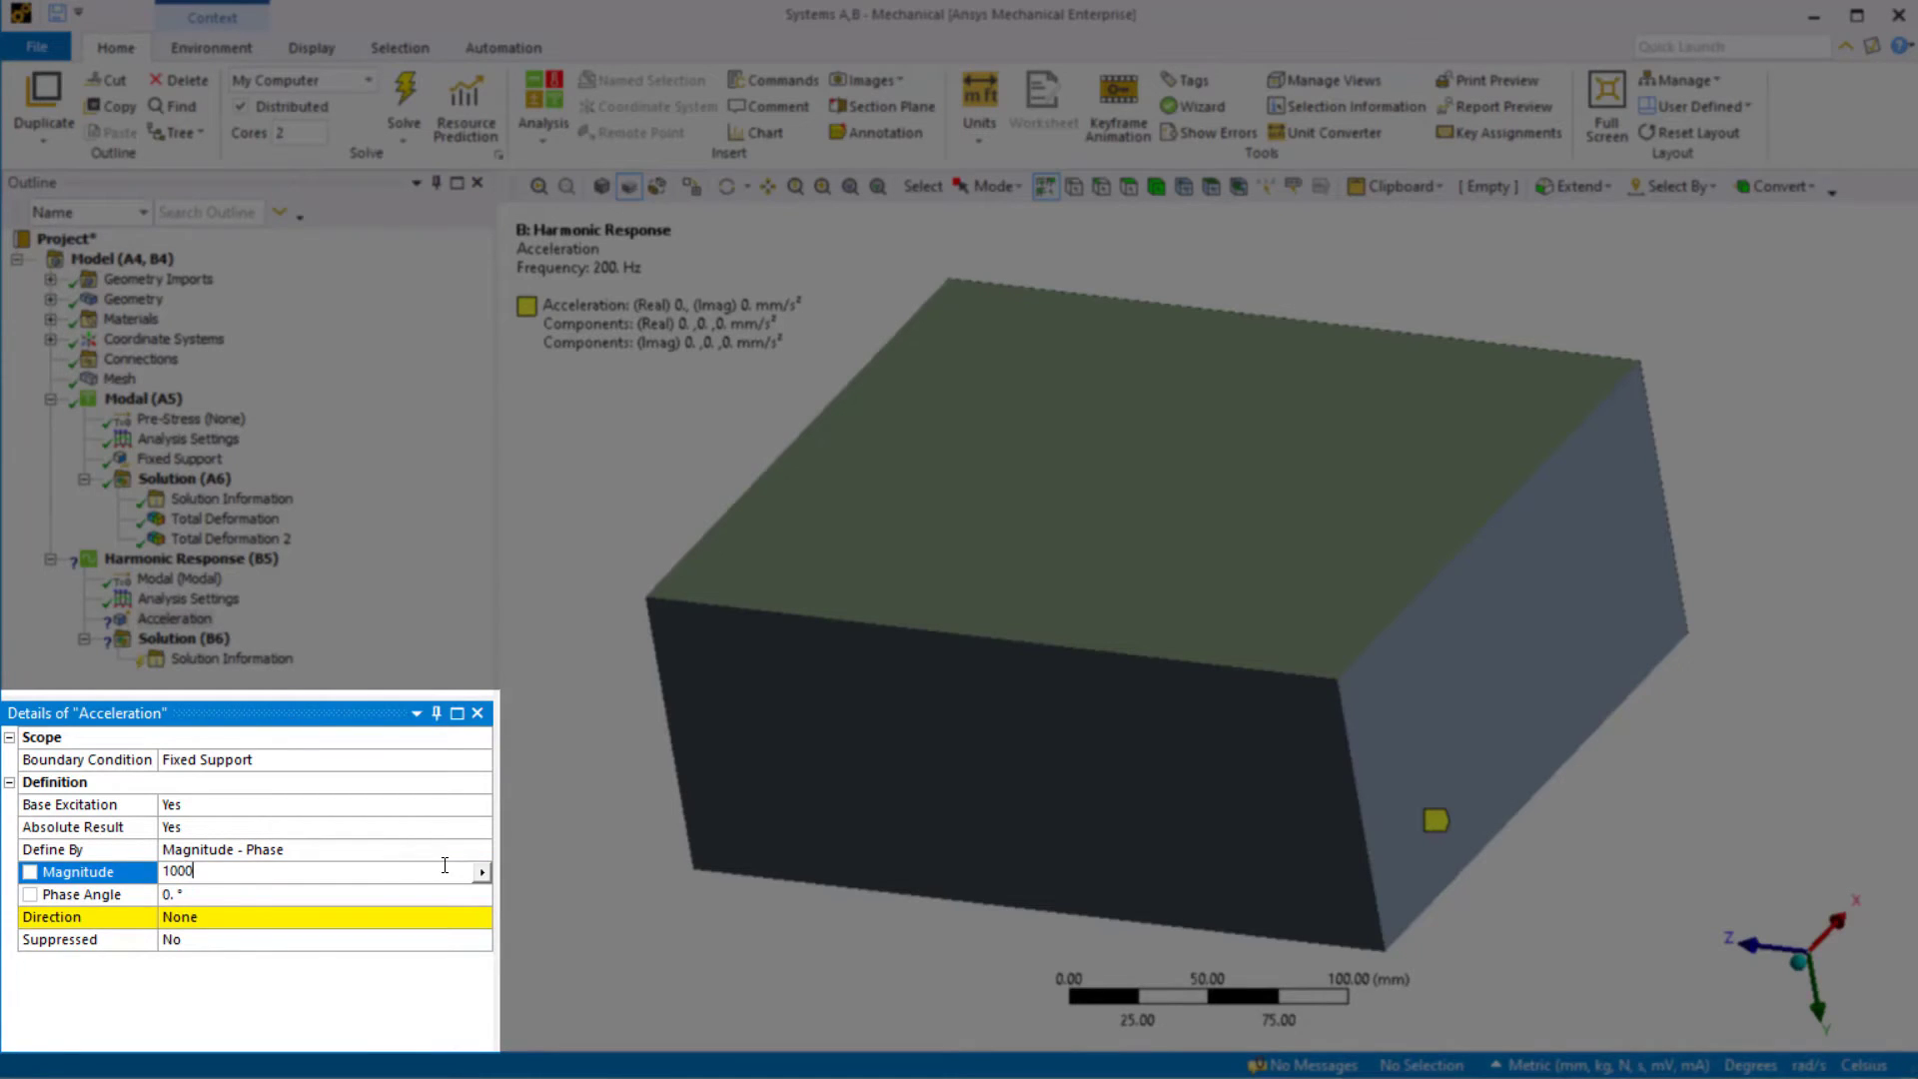
{"action": "key", "text": "Return"}
{"action": "left_click", "coordinate": [473, 919]}
{"action": "left_click", "coordinate": [482, 919]}
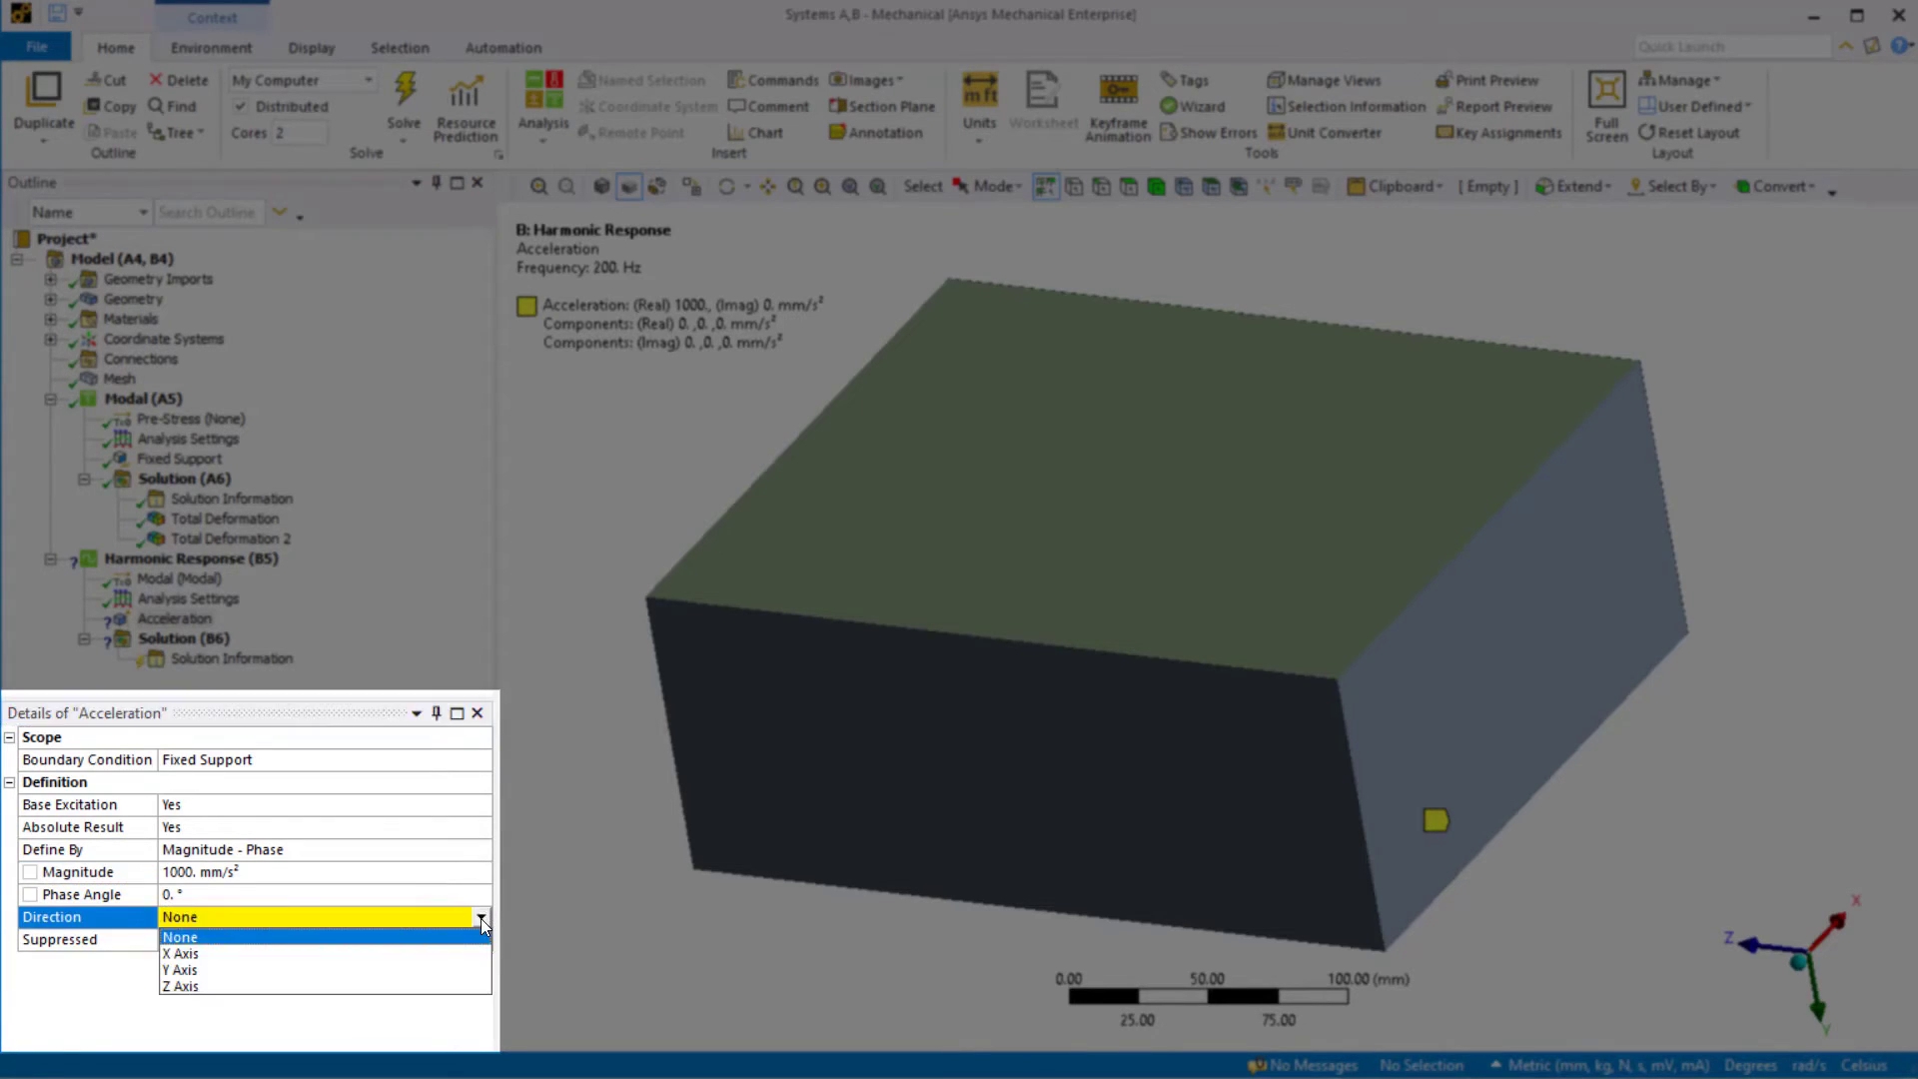
{"action": "left_click", "coordinate": [478, 970]}
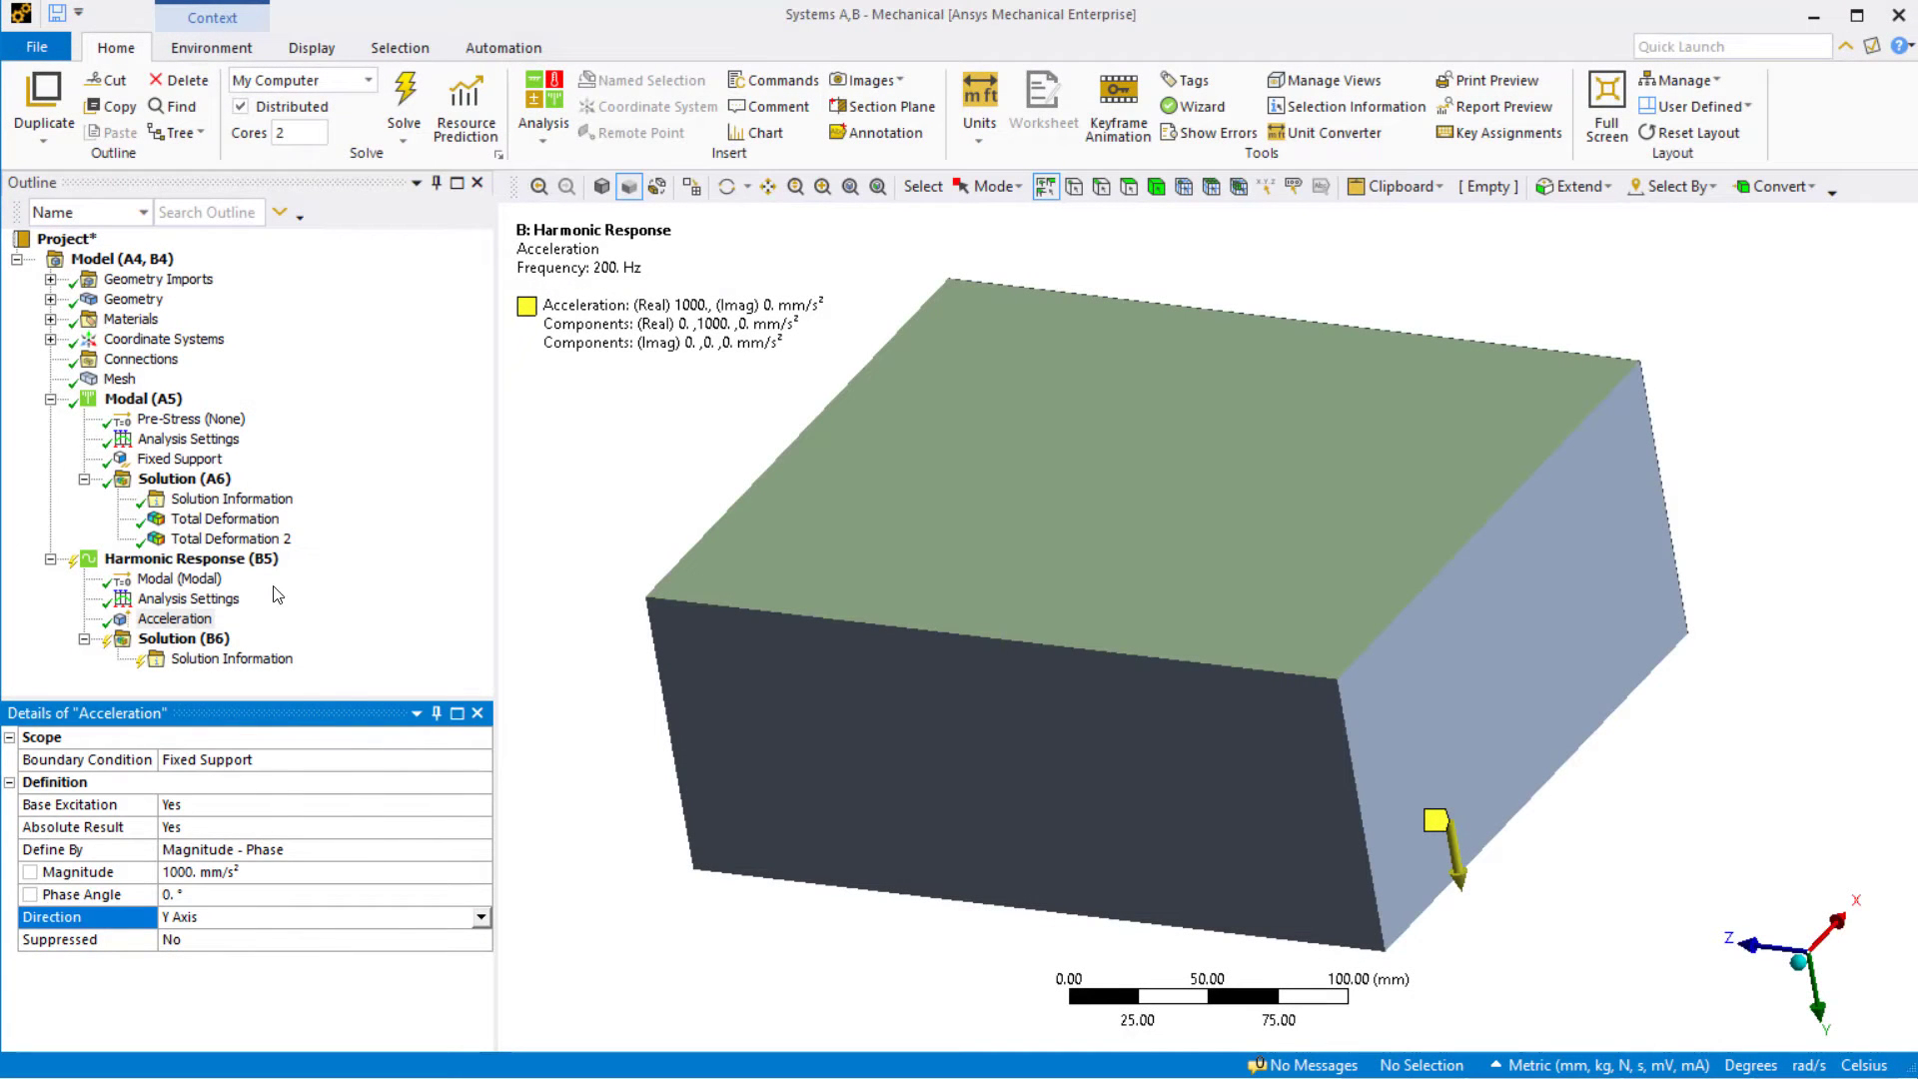
Solve the Harmonic Response analysis and insert a Deformation frequency response result under its solution
{"action": "right_click", "coordinate": [259, 558]}
{"action": "left_click", "coordinate": [322, 611]}
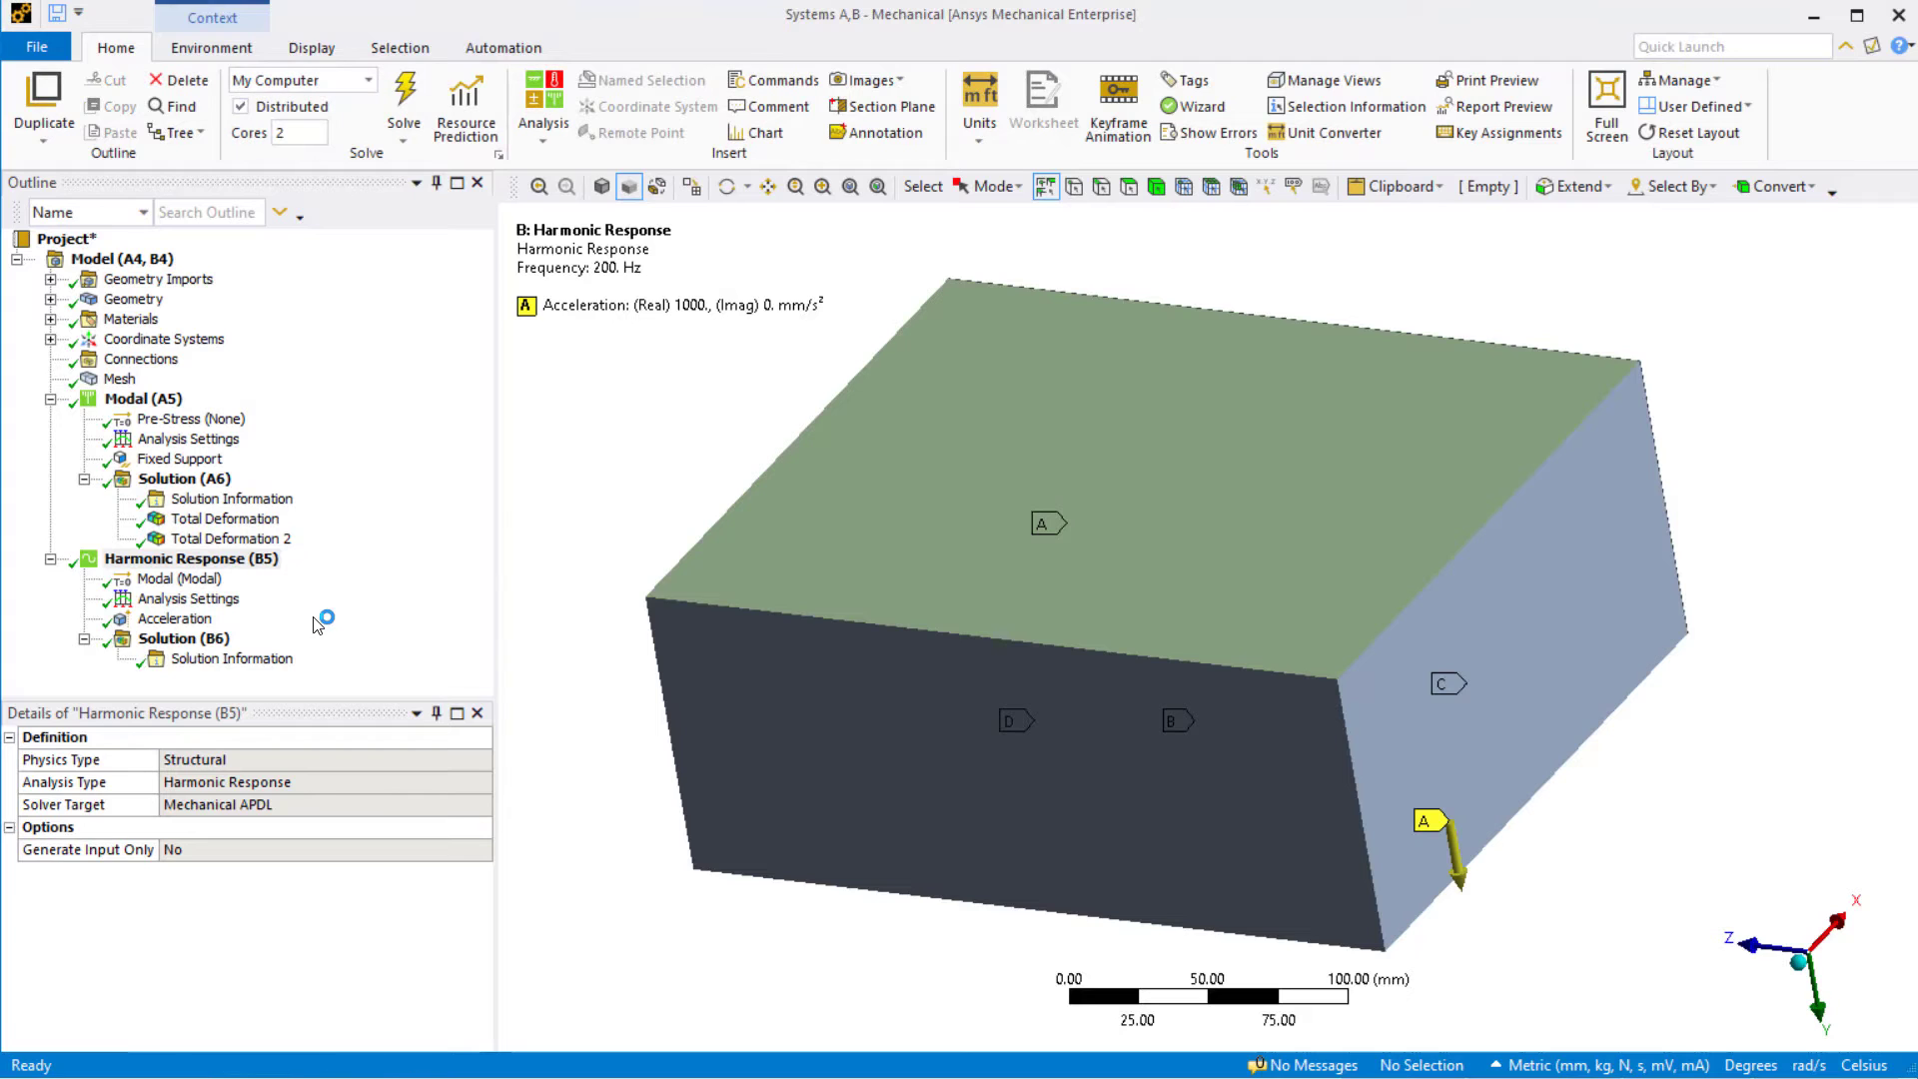
{"action": "left_click", "coordinate": [170, 638]}
{"action": "right_click", "coordinate": [166, 639]}
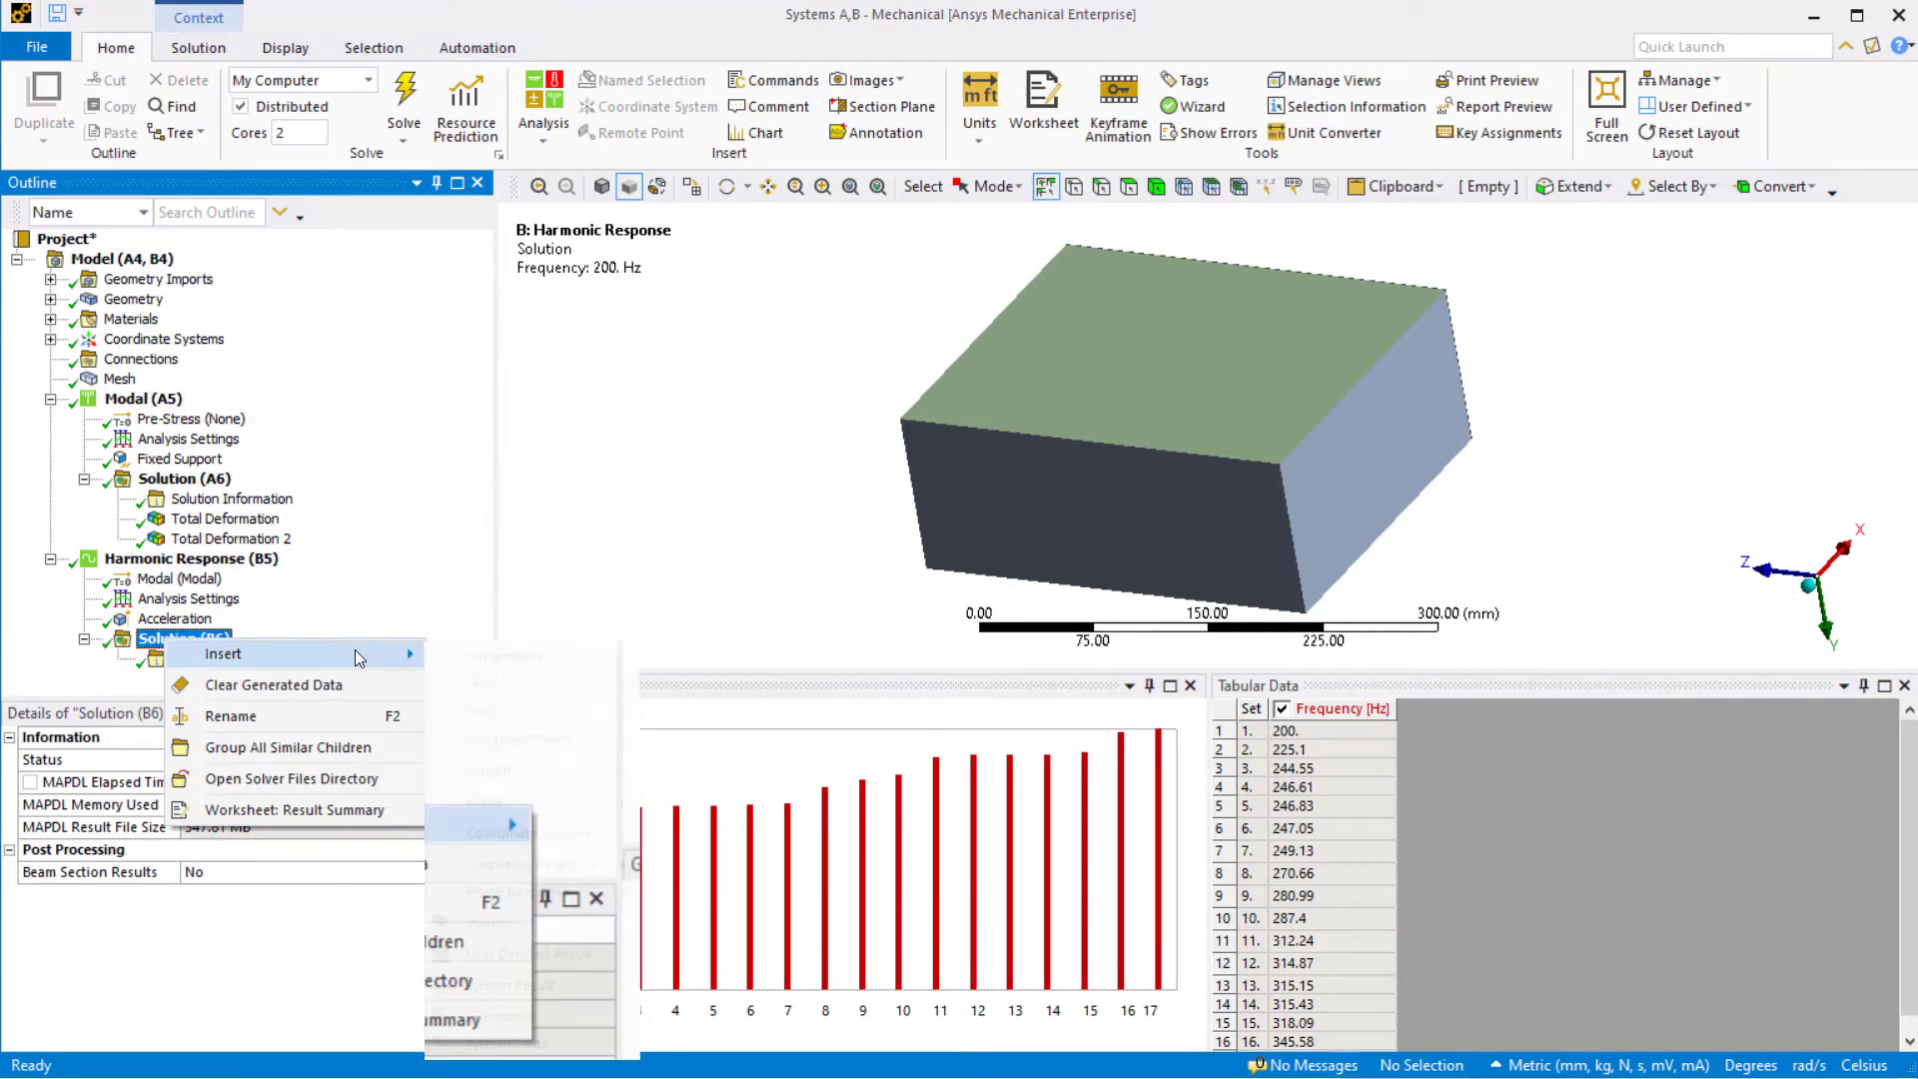
{"action": "mouse_move", "coordinate": [628, 871]}
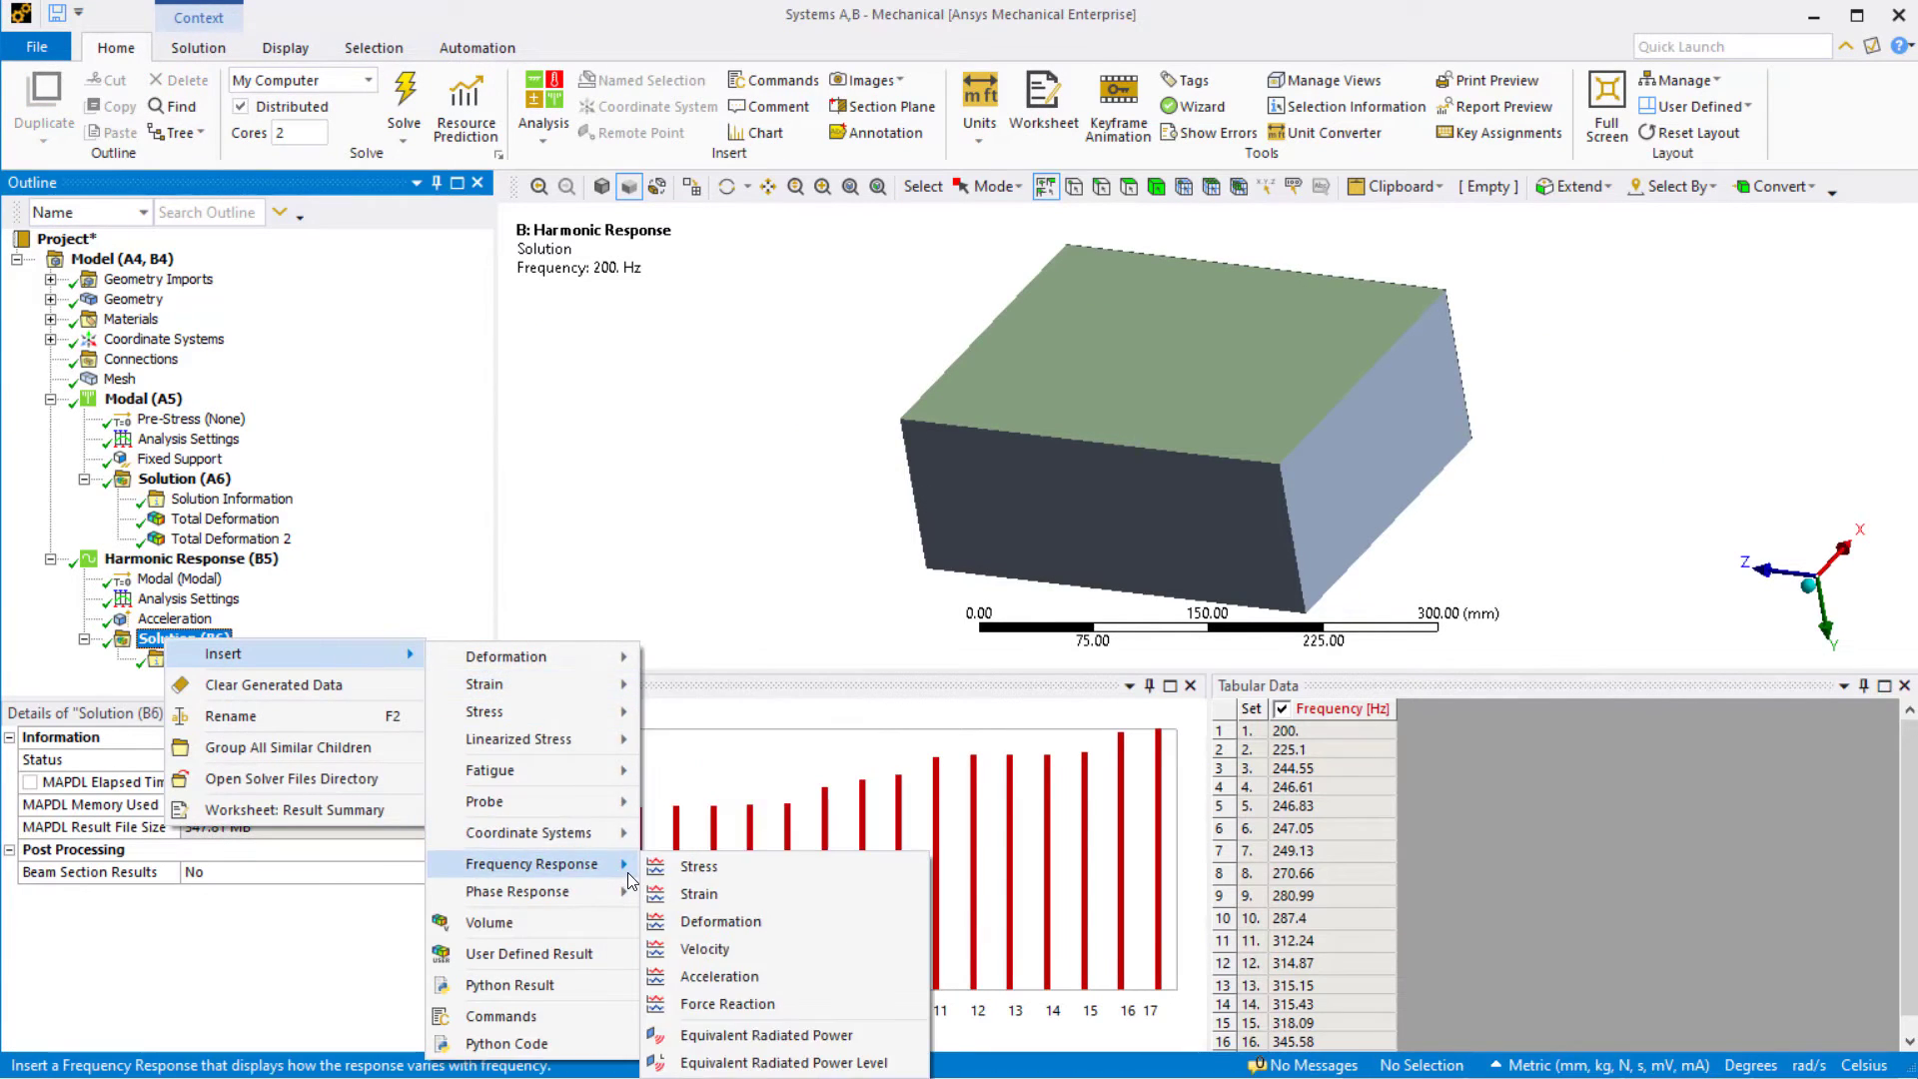
{"action": "left_click", "coordinate": [719, 921]}
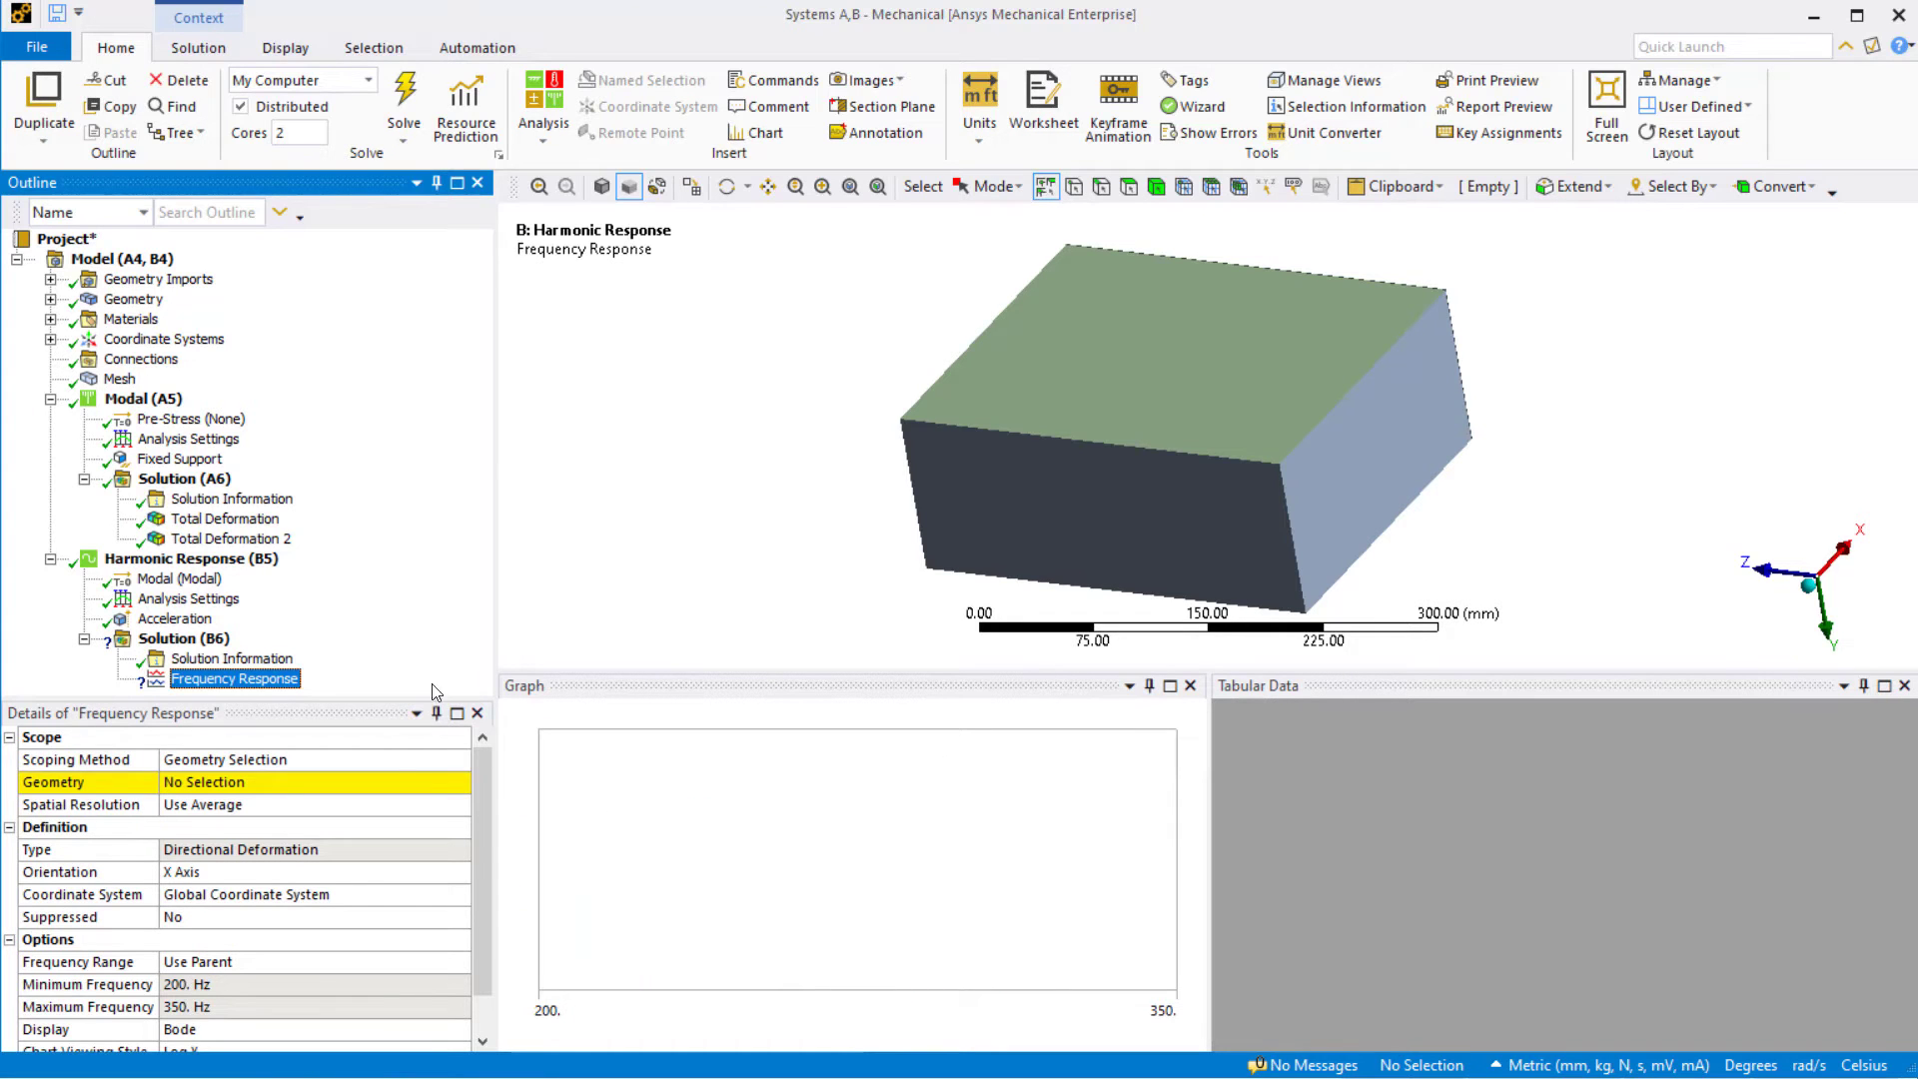
Scope the frequency response result to the eight faces on the enclosure's gray base side
{"action": "left_click", "coordinate": [427, 789]}
{"action": "middle_click_drag", "start_coordinate": [1221, 394], "coordinate": [1490, 465]}
{"action": "left_click", "coordinate": [1200, 435]}
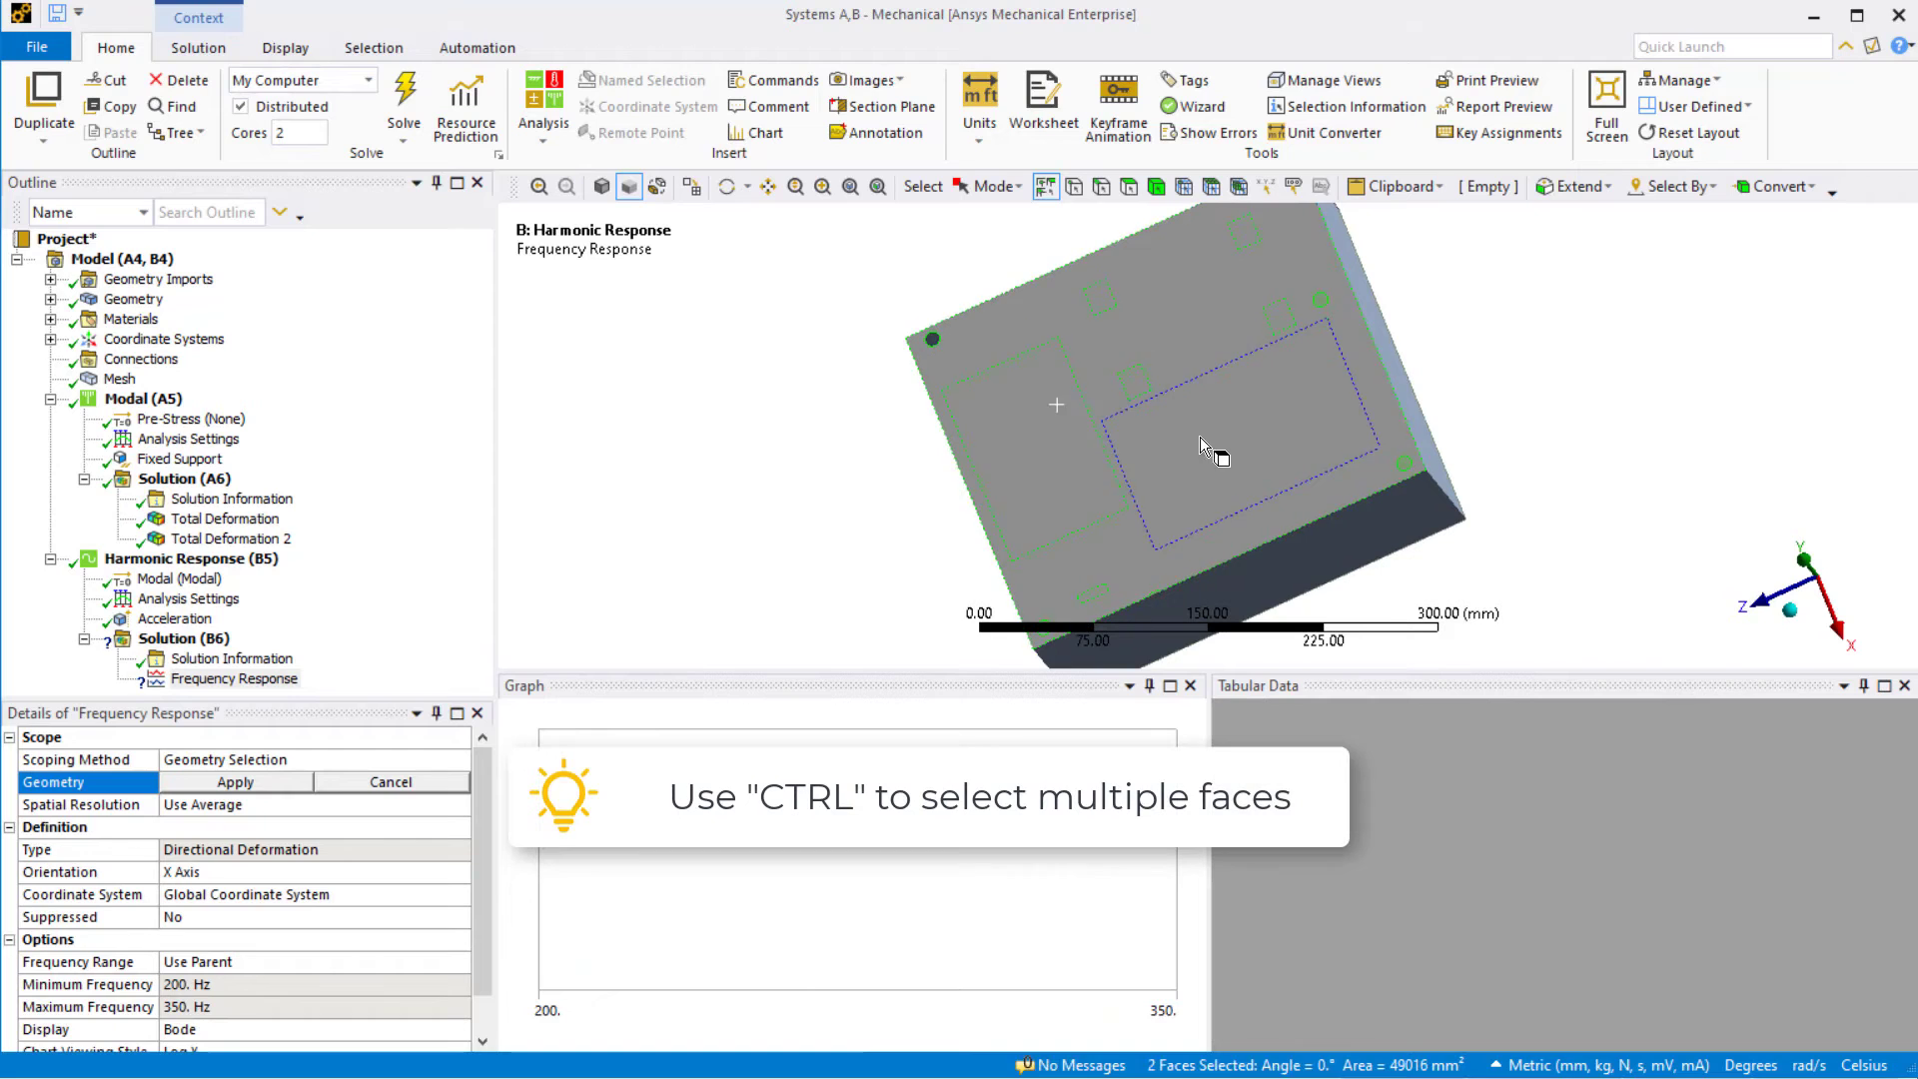
{"action": "left_click", "coordinate": [1136, 380], "text": "ctrl"}
{"action": "left_click", "coordinate": [1249, 238], "text": "ctrl"}
{"action": "left_click", "coordinate": [1047, 608], "text": "ctrl"}
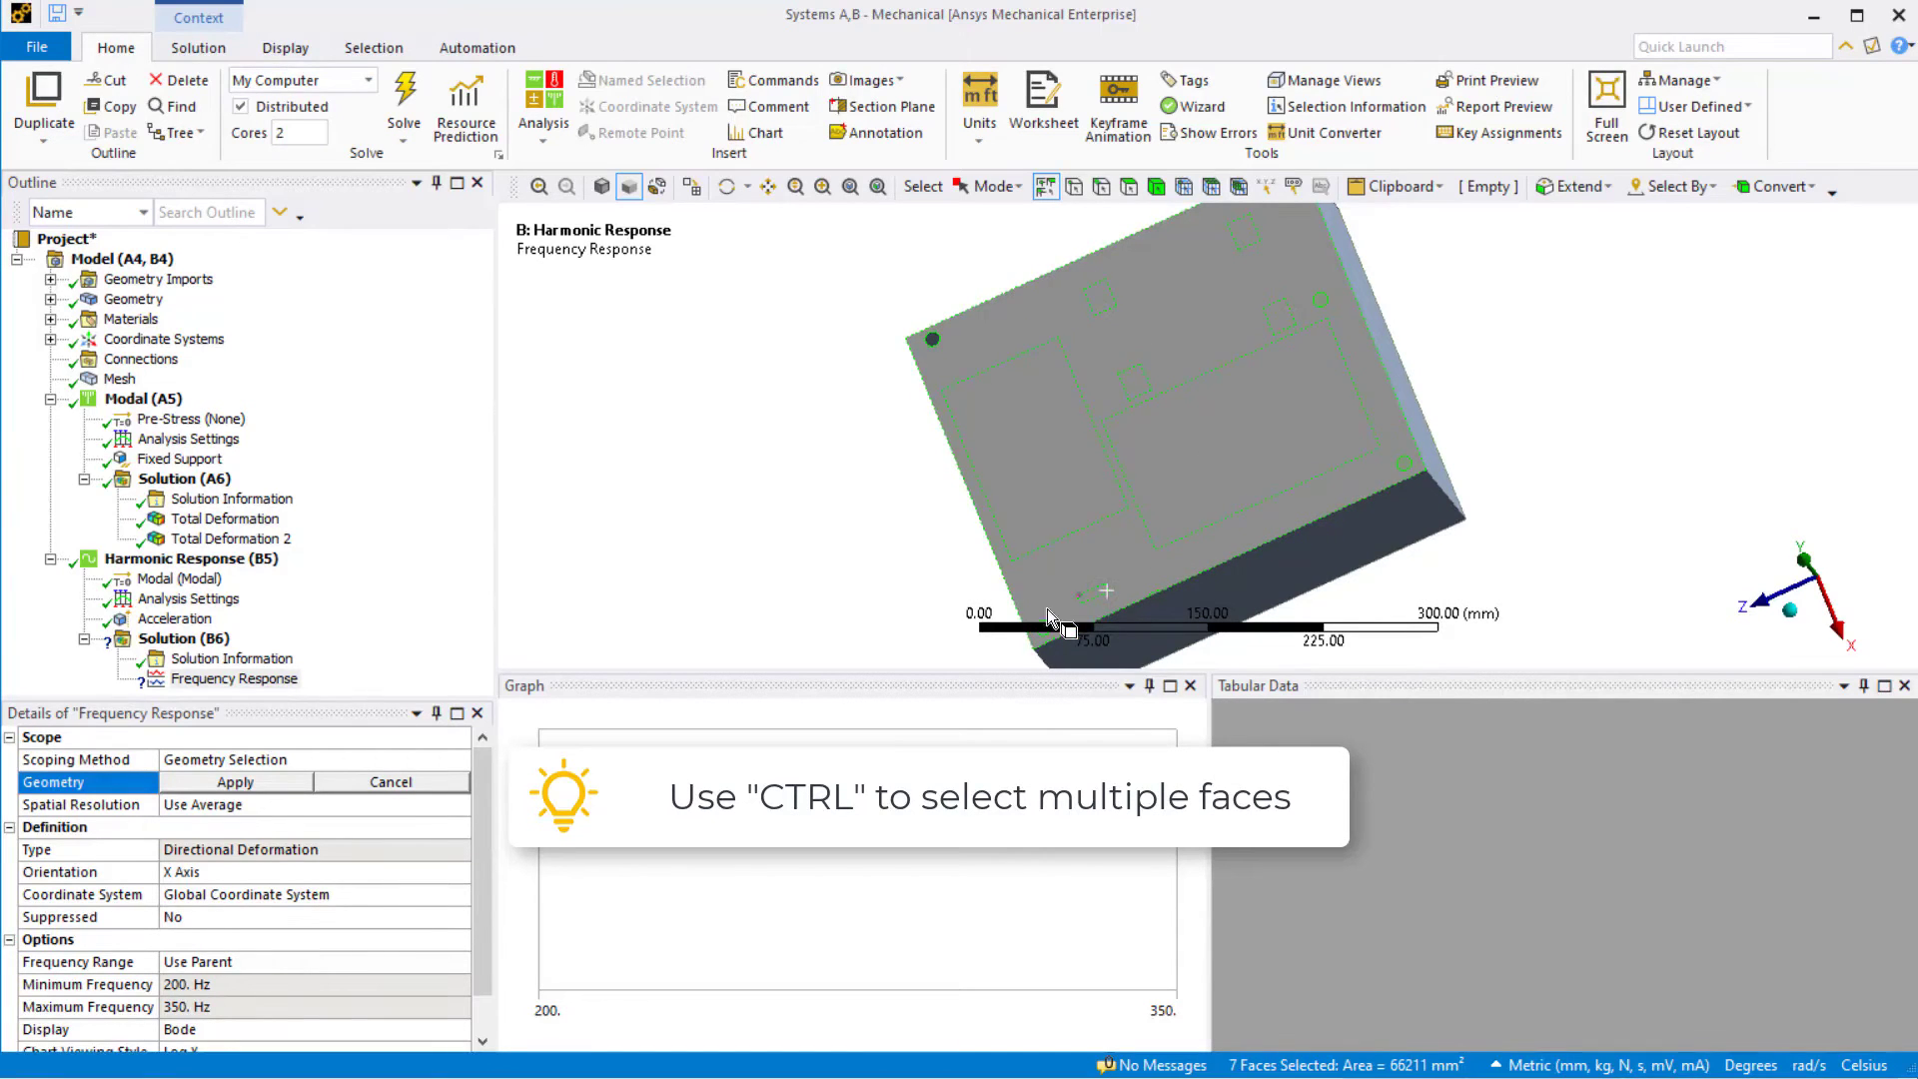
{"action": "left_click", "coordinate": [287, 784]}
Set the frequency response's spatial resolution to Use Maximum and its orientation to the Y Axis
{"action": "left_click", "coordinate": [462, 805]}
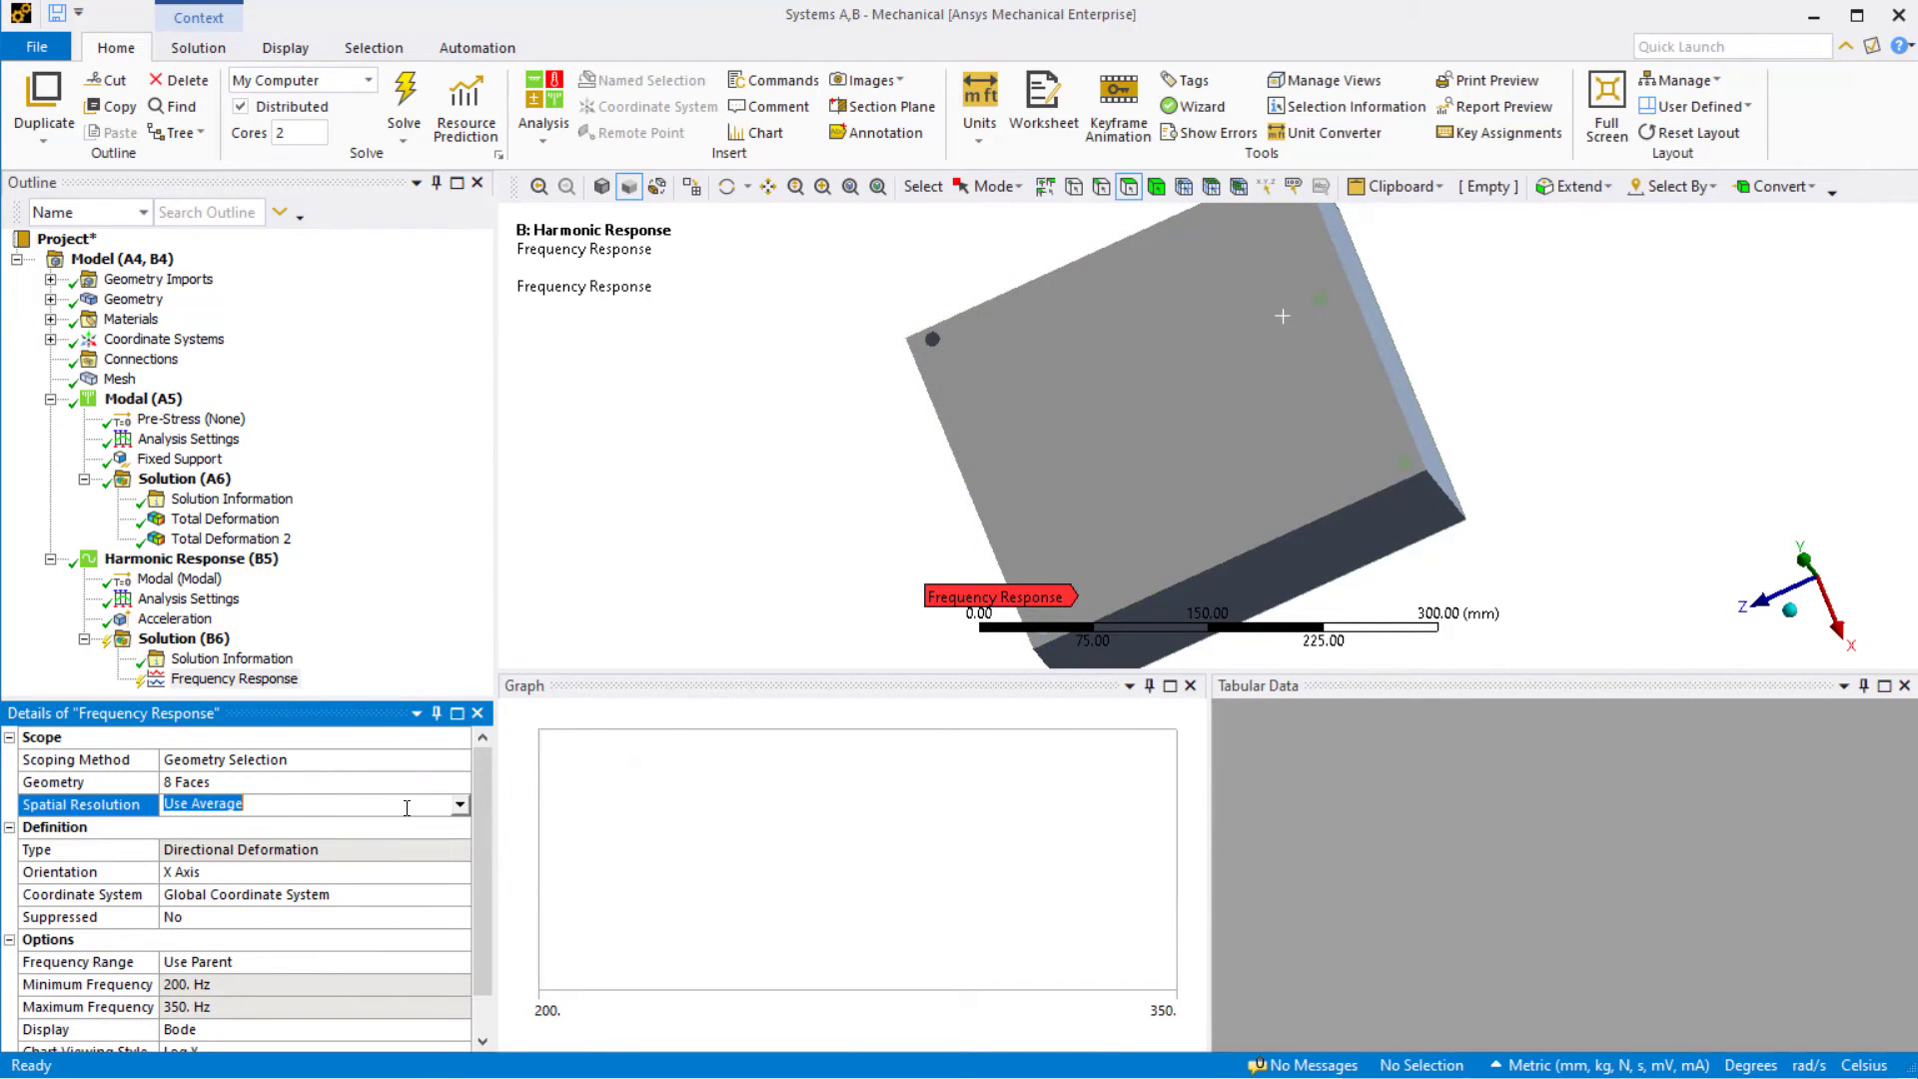
{"action": "left_click", "coordinate": [461, 805]}
{"action": "left_click", "coordinate": [424, 838]}
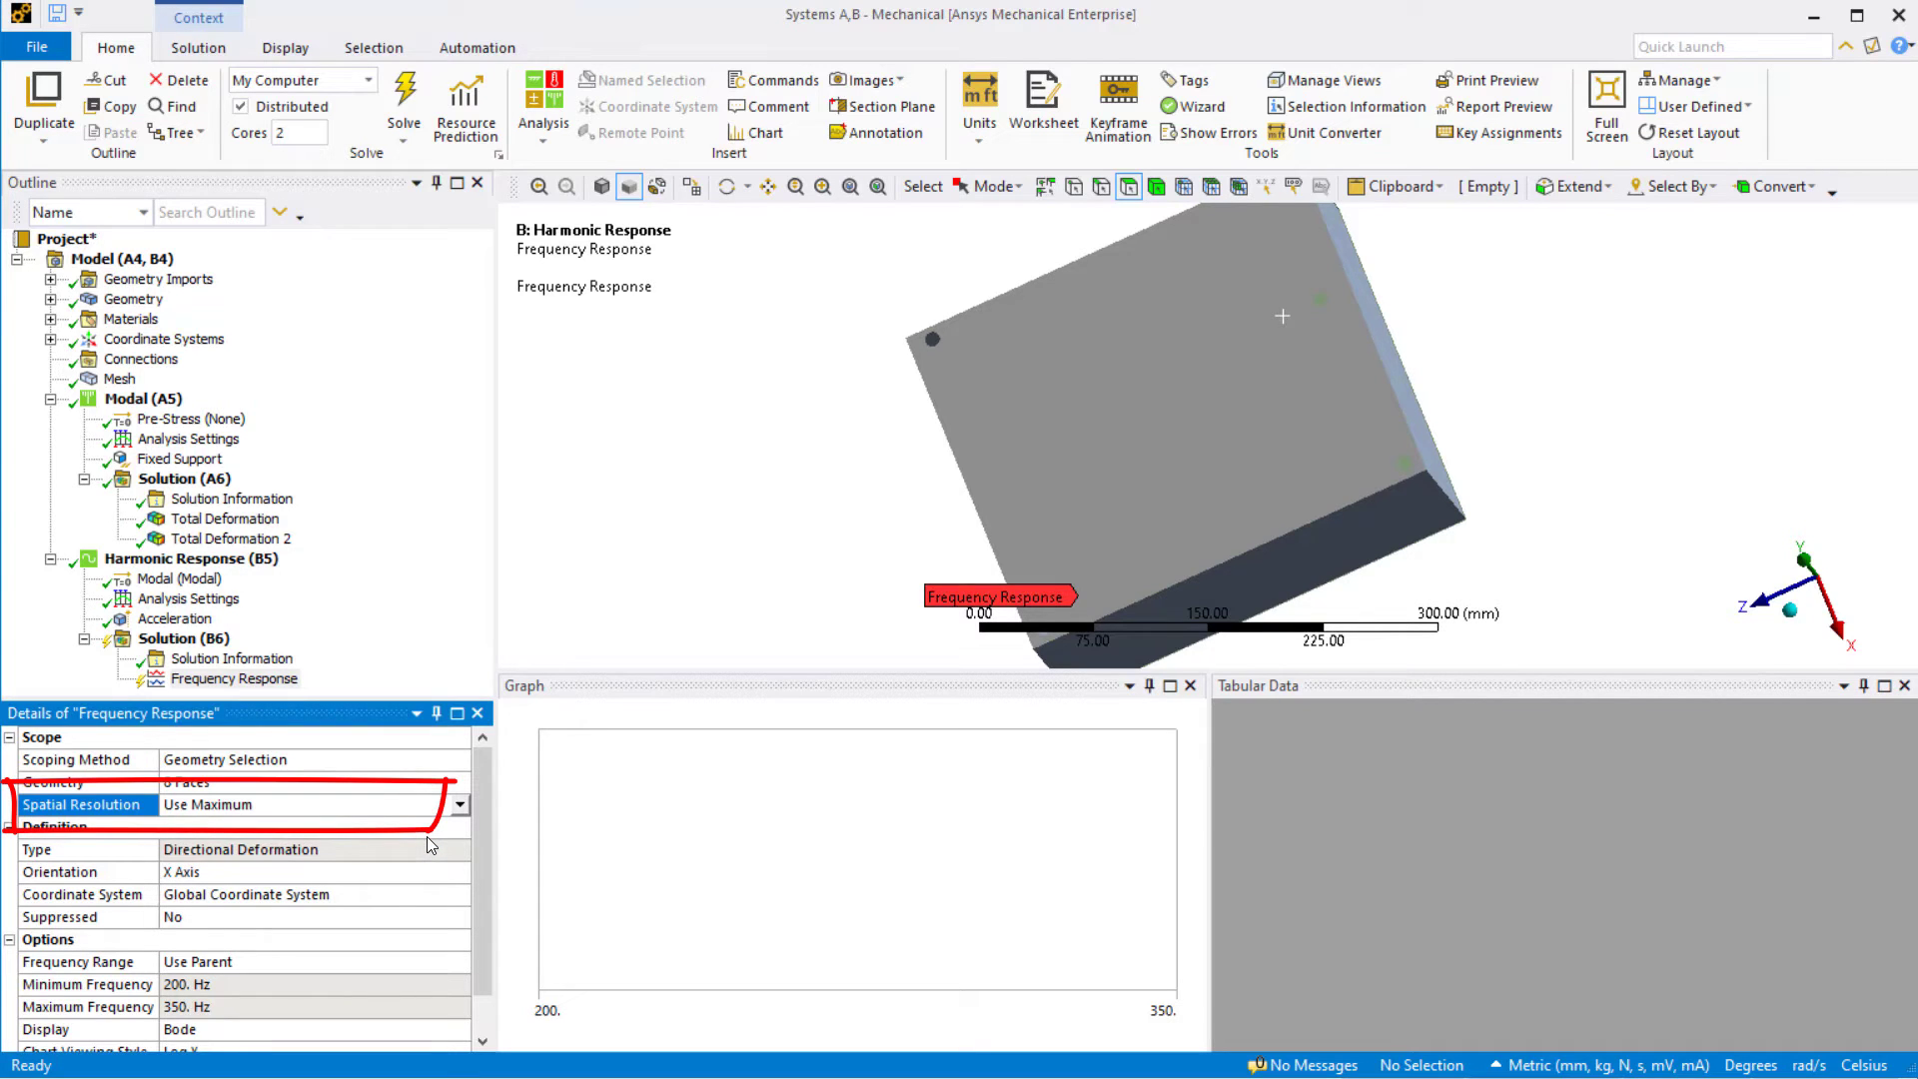
{"action": "left_click", "coordinate": [430, 871]}
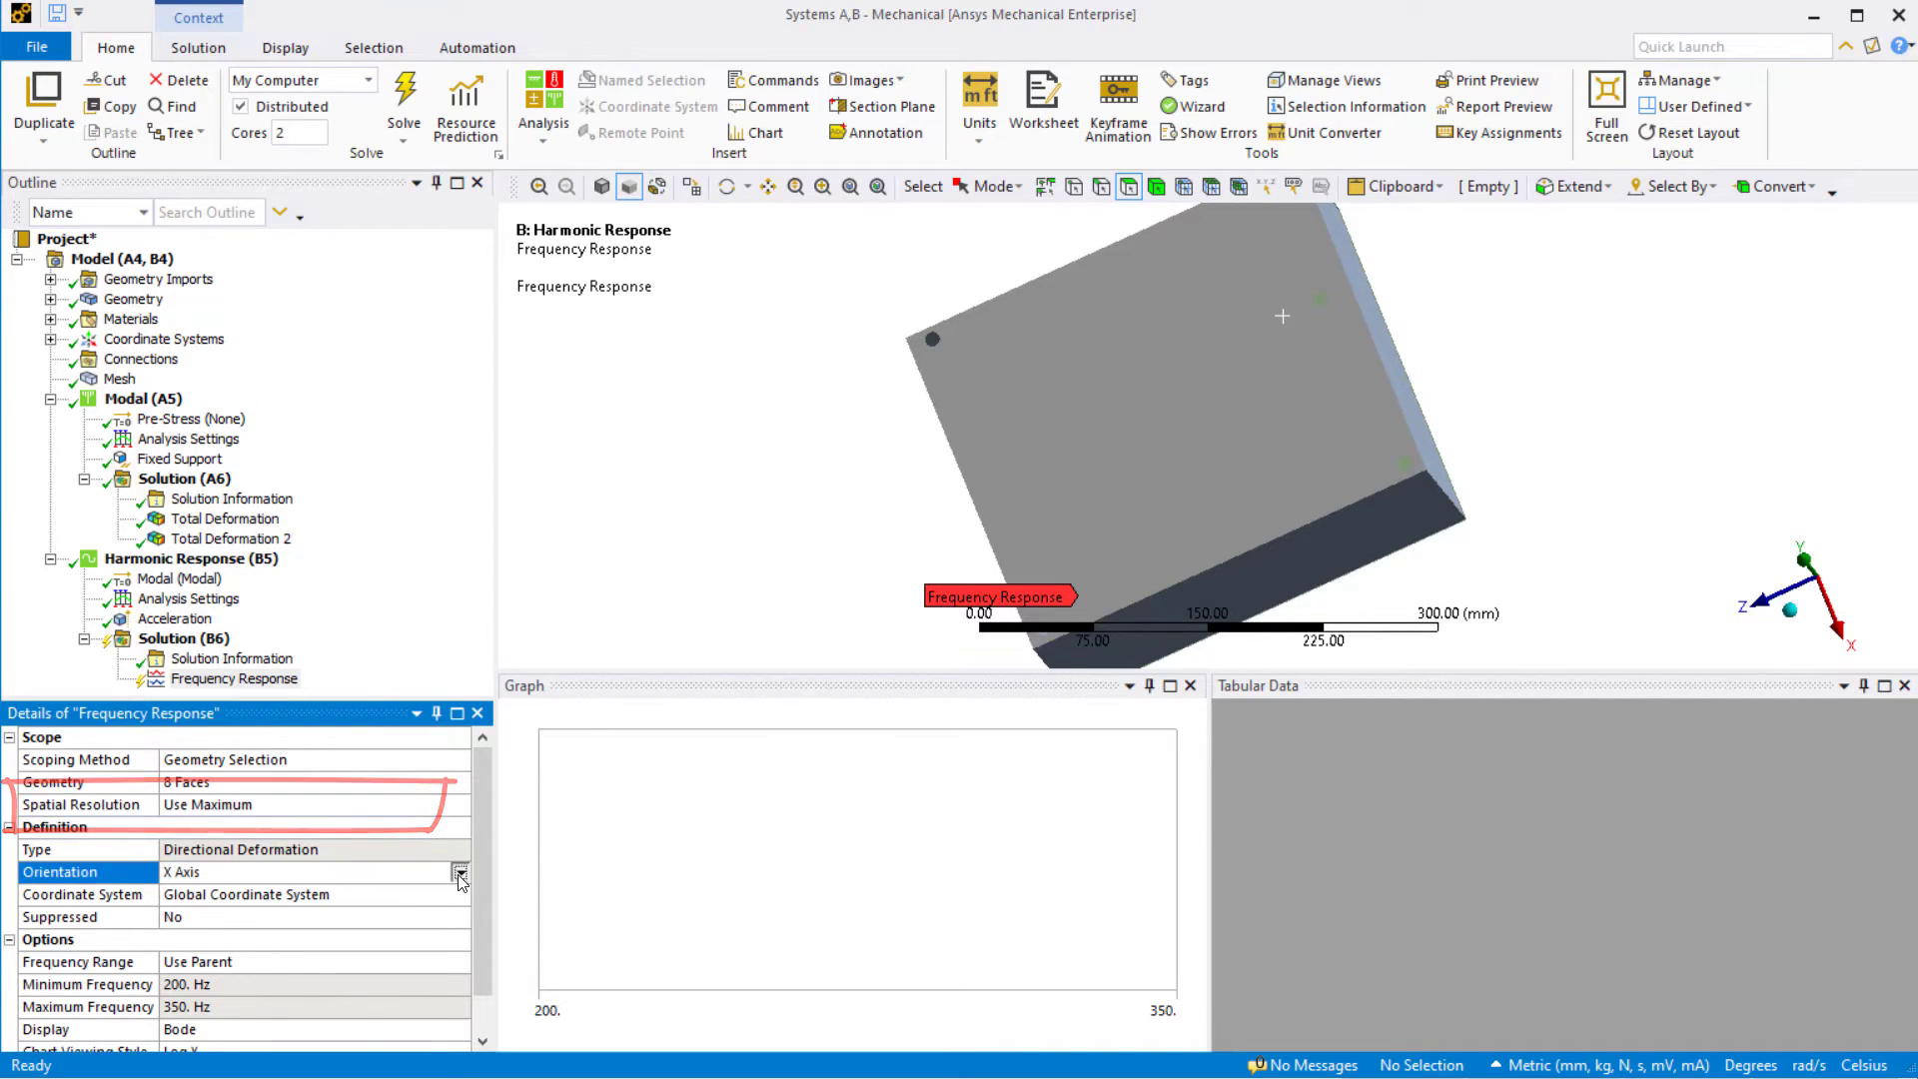
{"action": "left_click", "coordinate": [429, 907]}
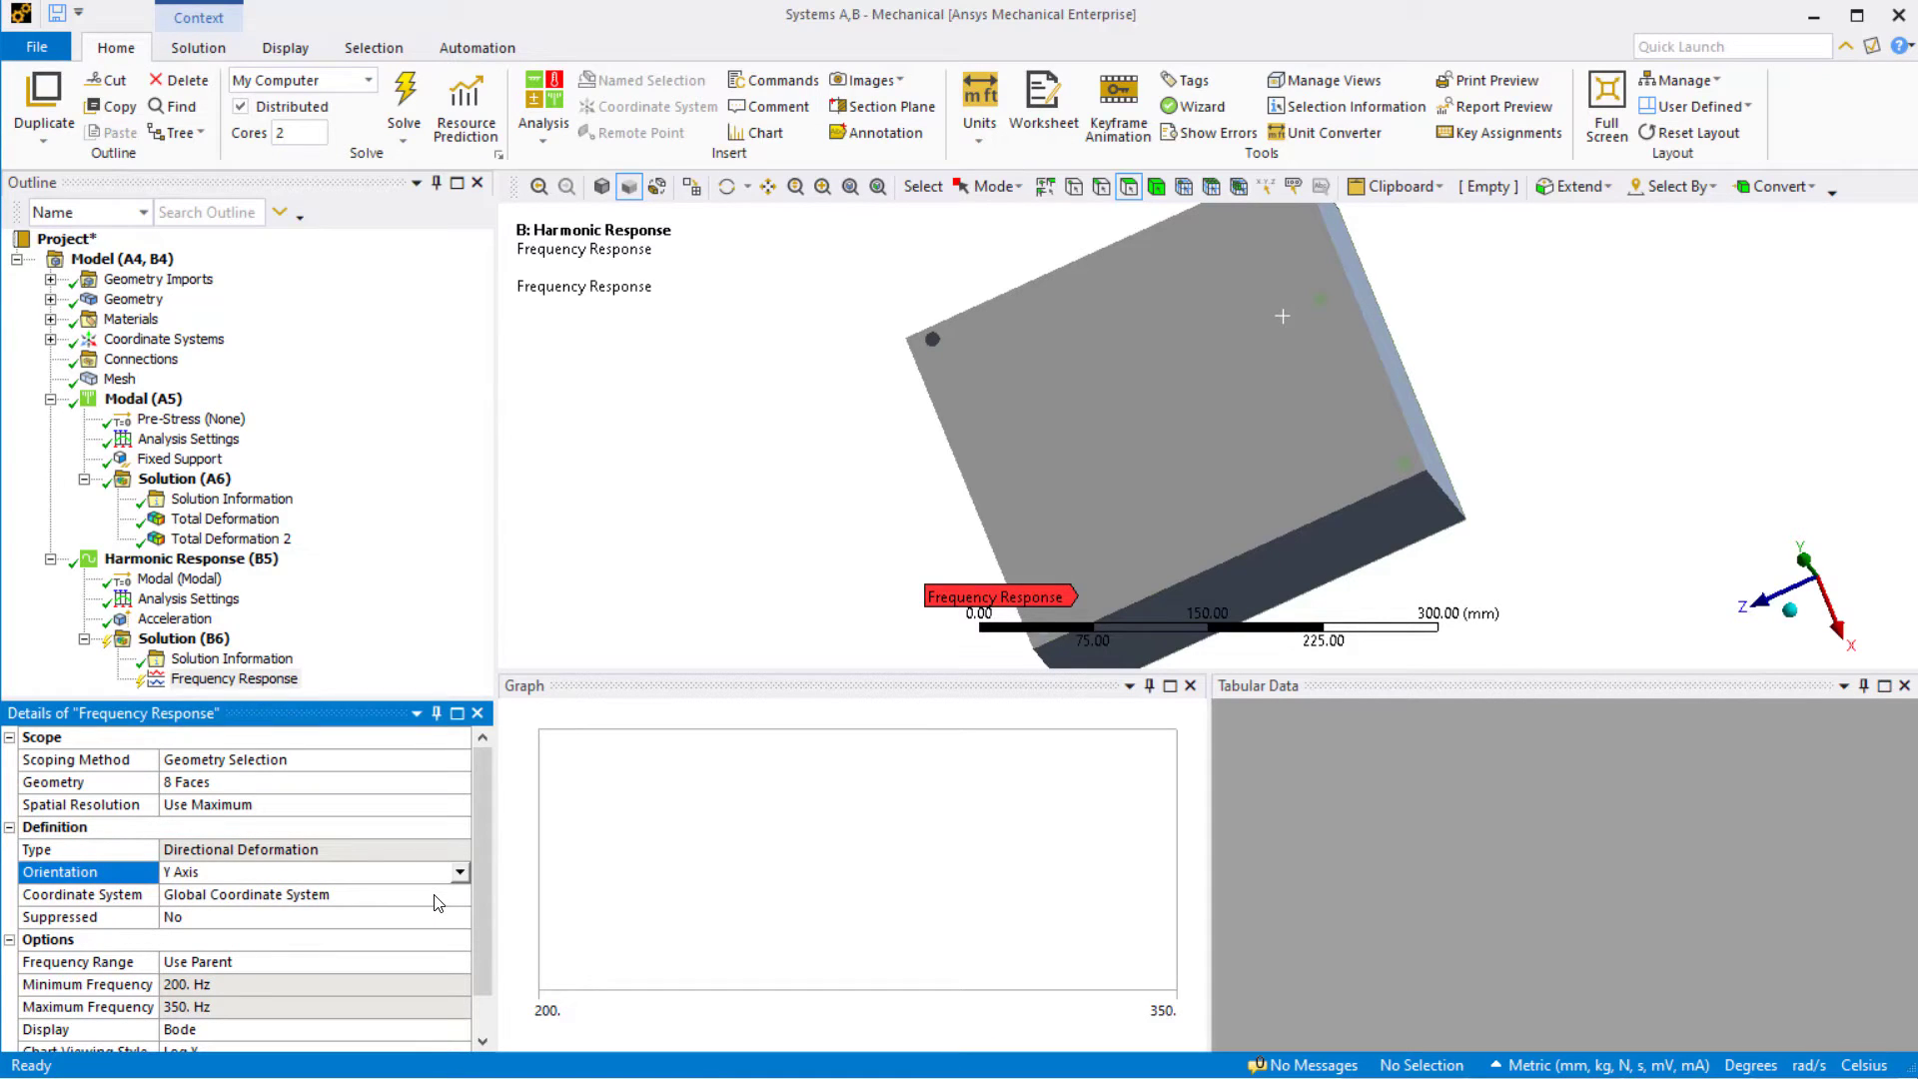
Duplicate the frequency response without results and scope the copy to the enclosure's large green cover face
{"action": "right_click", "coordinate": [284, 683]}
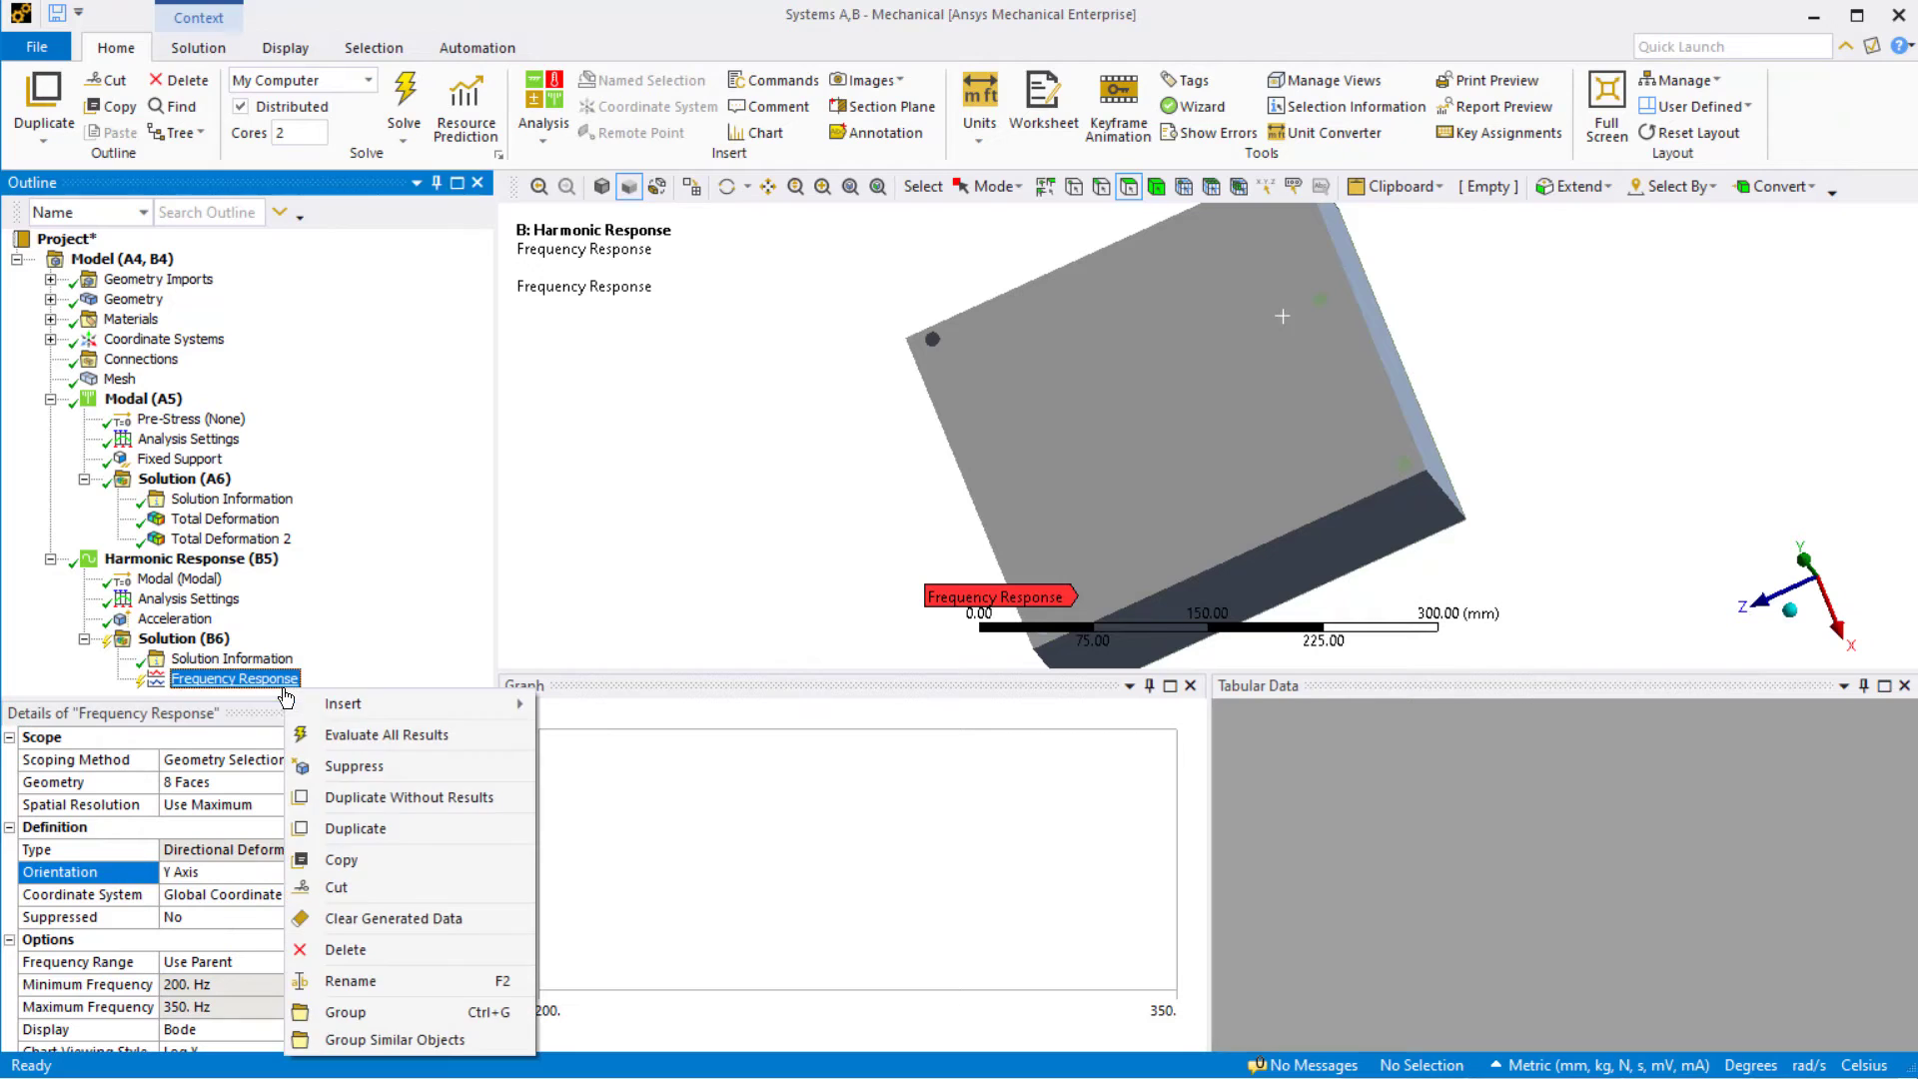
{"action": "left_click", "coordinate": [429, 796]}
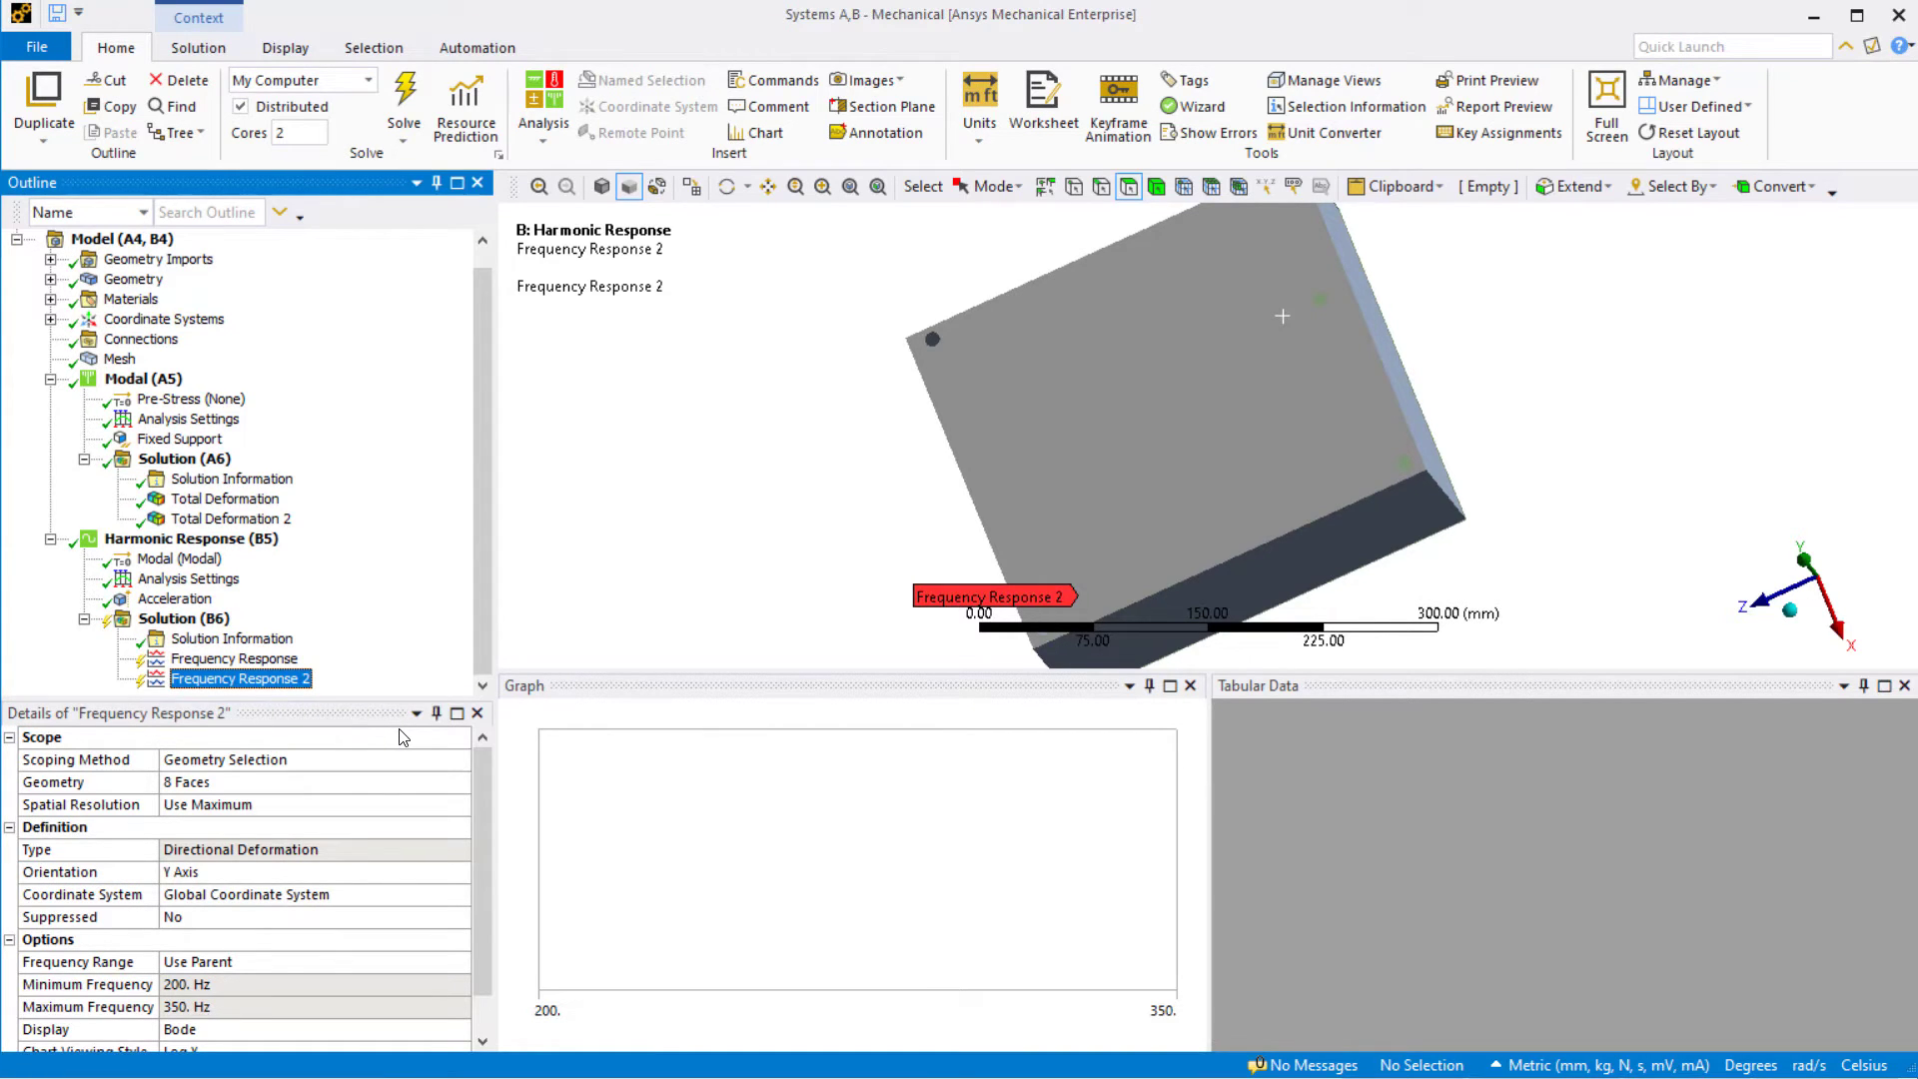
{"action": "left_click", "coordinate": [342, 786]}
{"action": "middle_click_drag", "start_coordinate": [1570, 405], "coordinate": [1035, 338]}
{"action": "left_click", "coordinate": [1210, 373]}
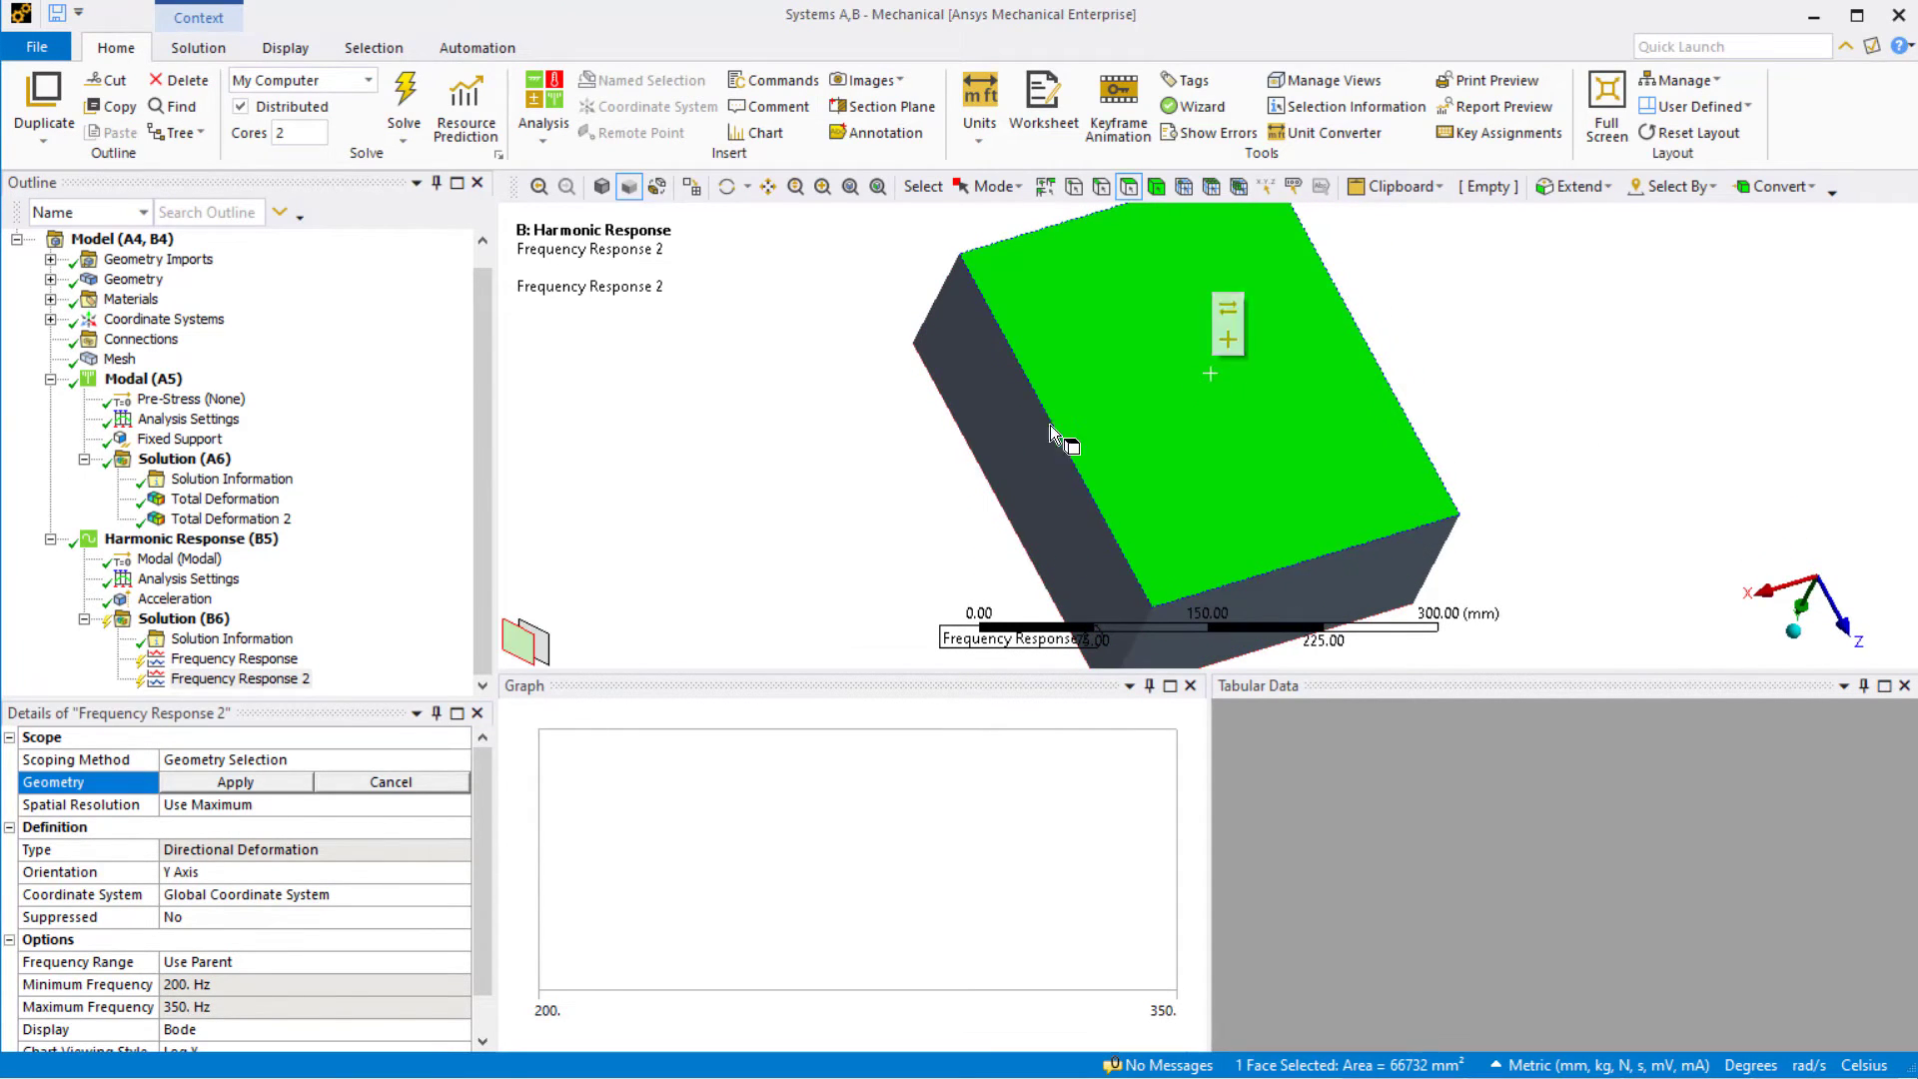
{"action": "left_click", "coordinate": [267, 785]}
Evaluate all results of the harmonic response solution and view the plots of both frequency responses
{"action": "left_click", "coordinate": [199, 619]}
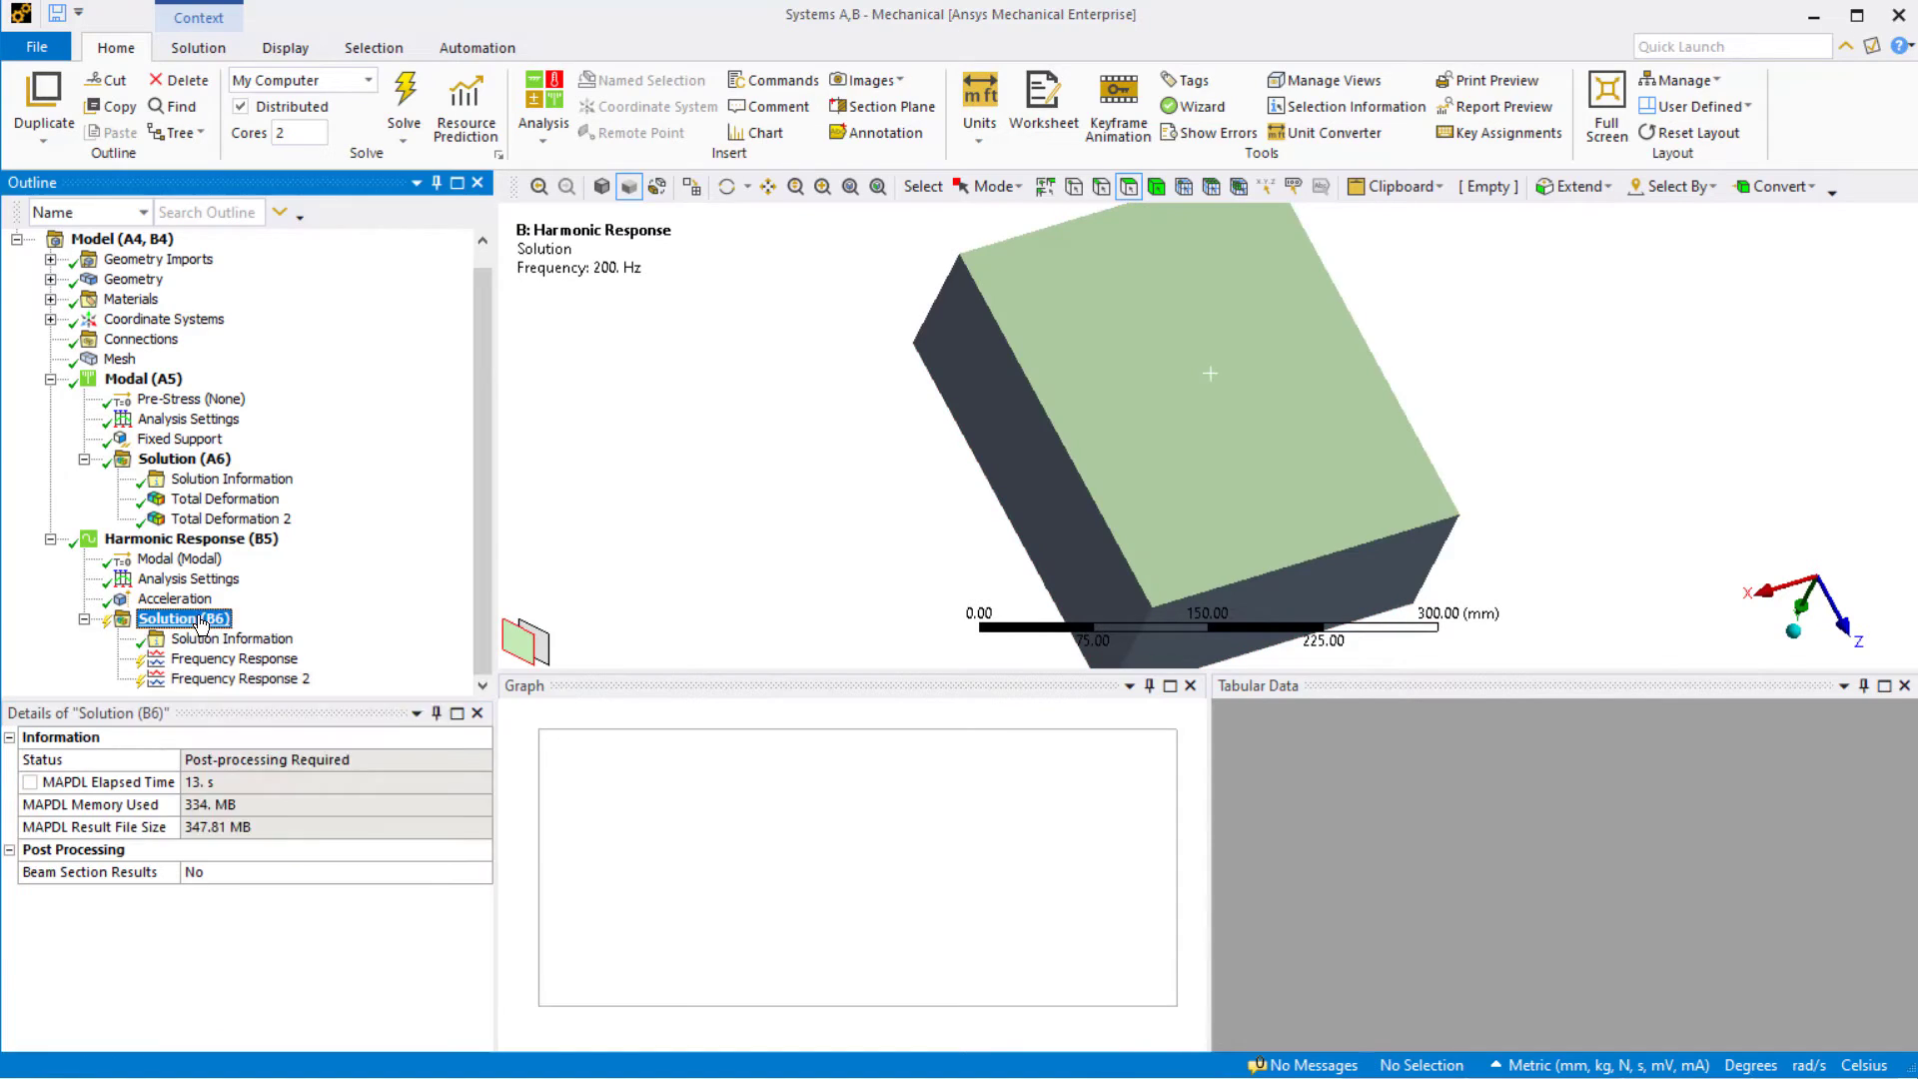
{"action": "right_click", "coordinate": [203, 620]}
{"action": "left_click", "coordinate": [266, 662]}
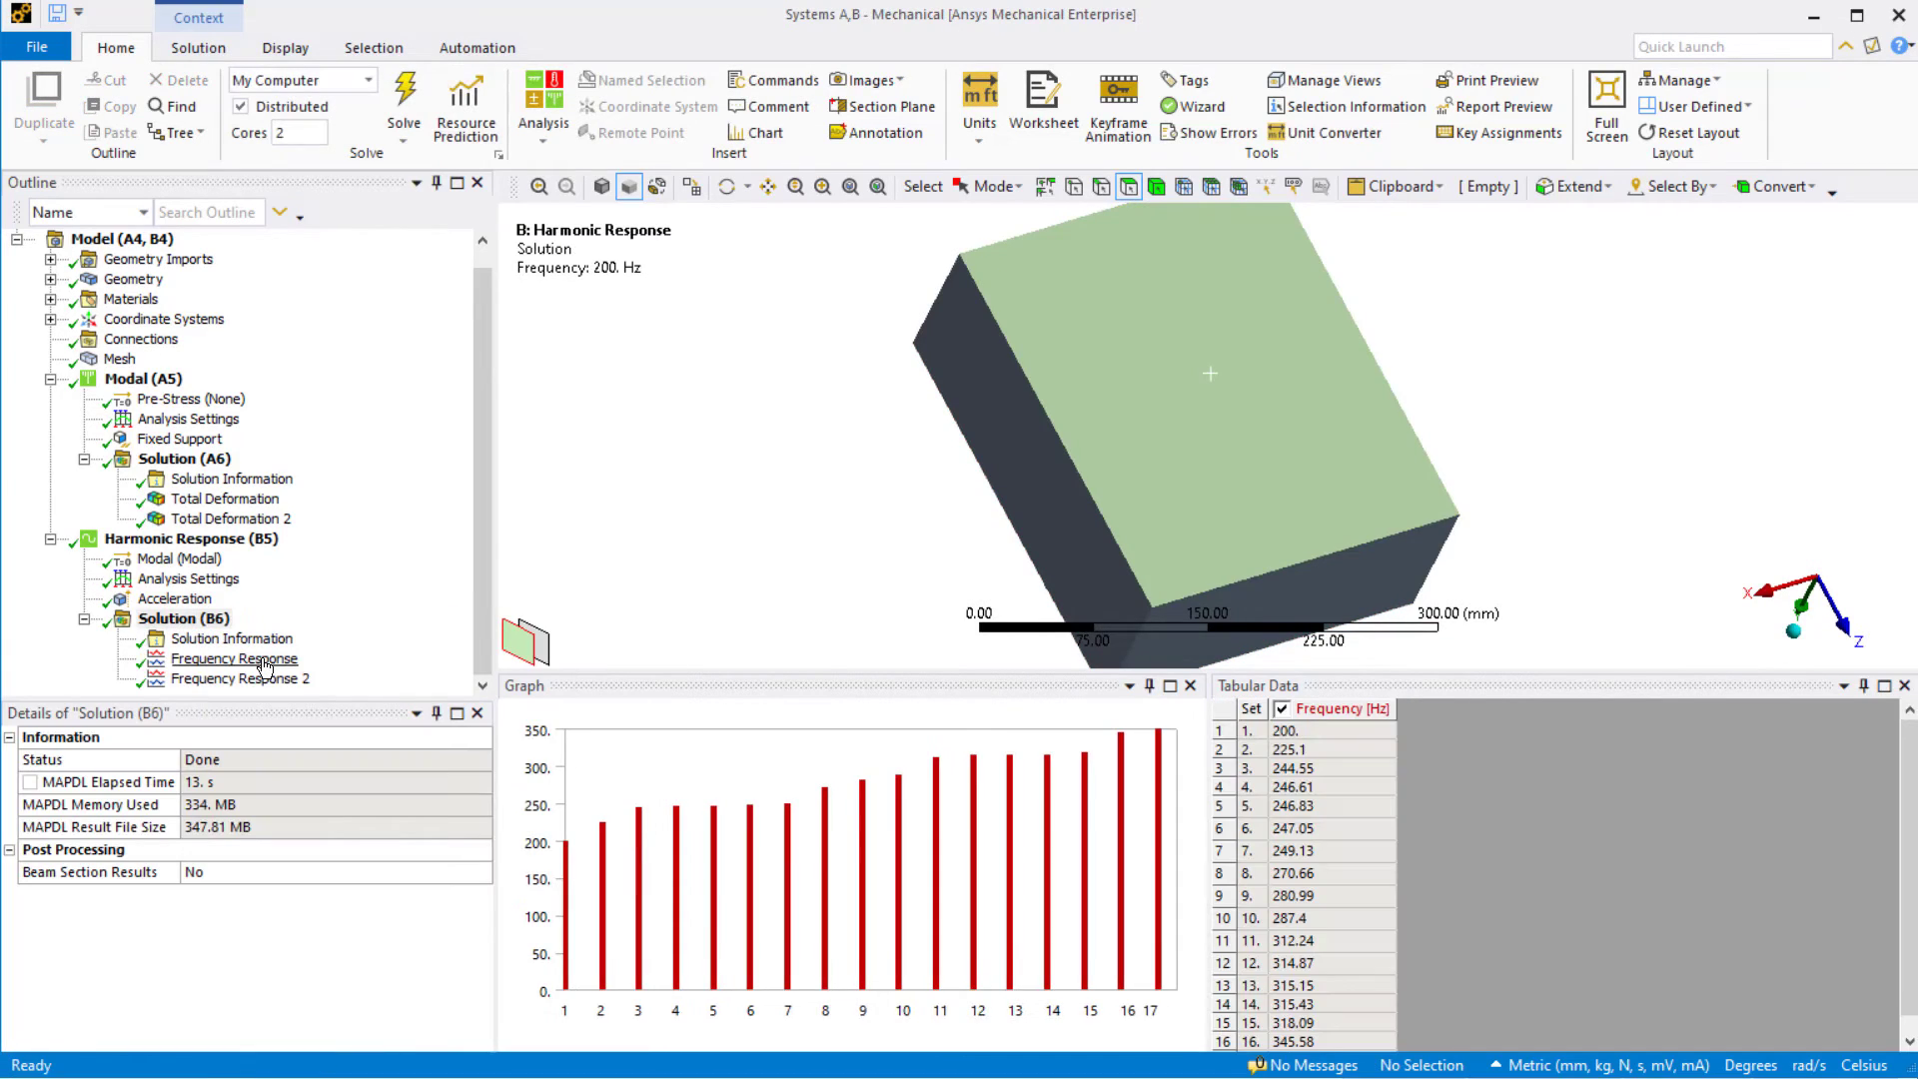
{"action": "left_click", "coordinate": [264, 661]}
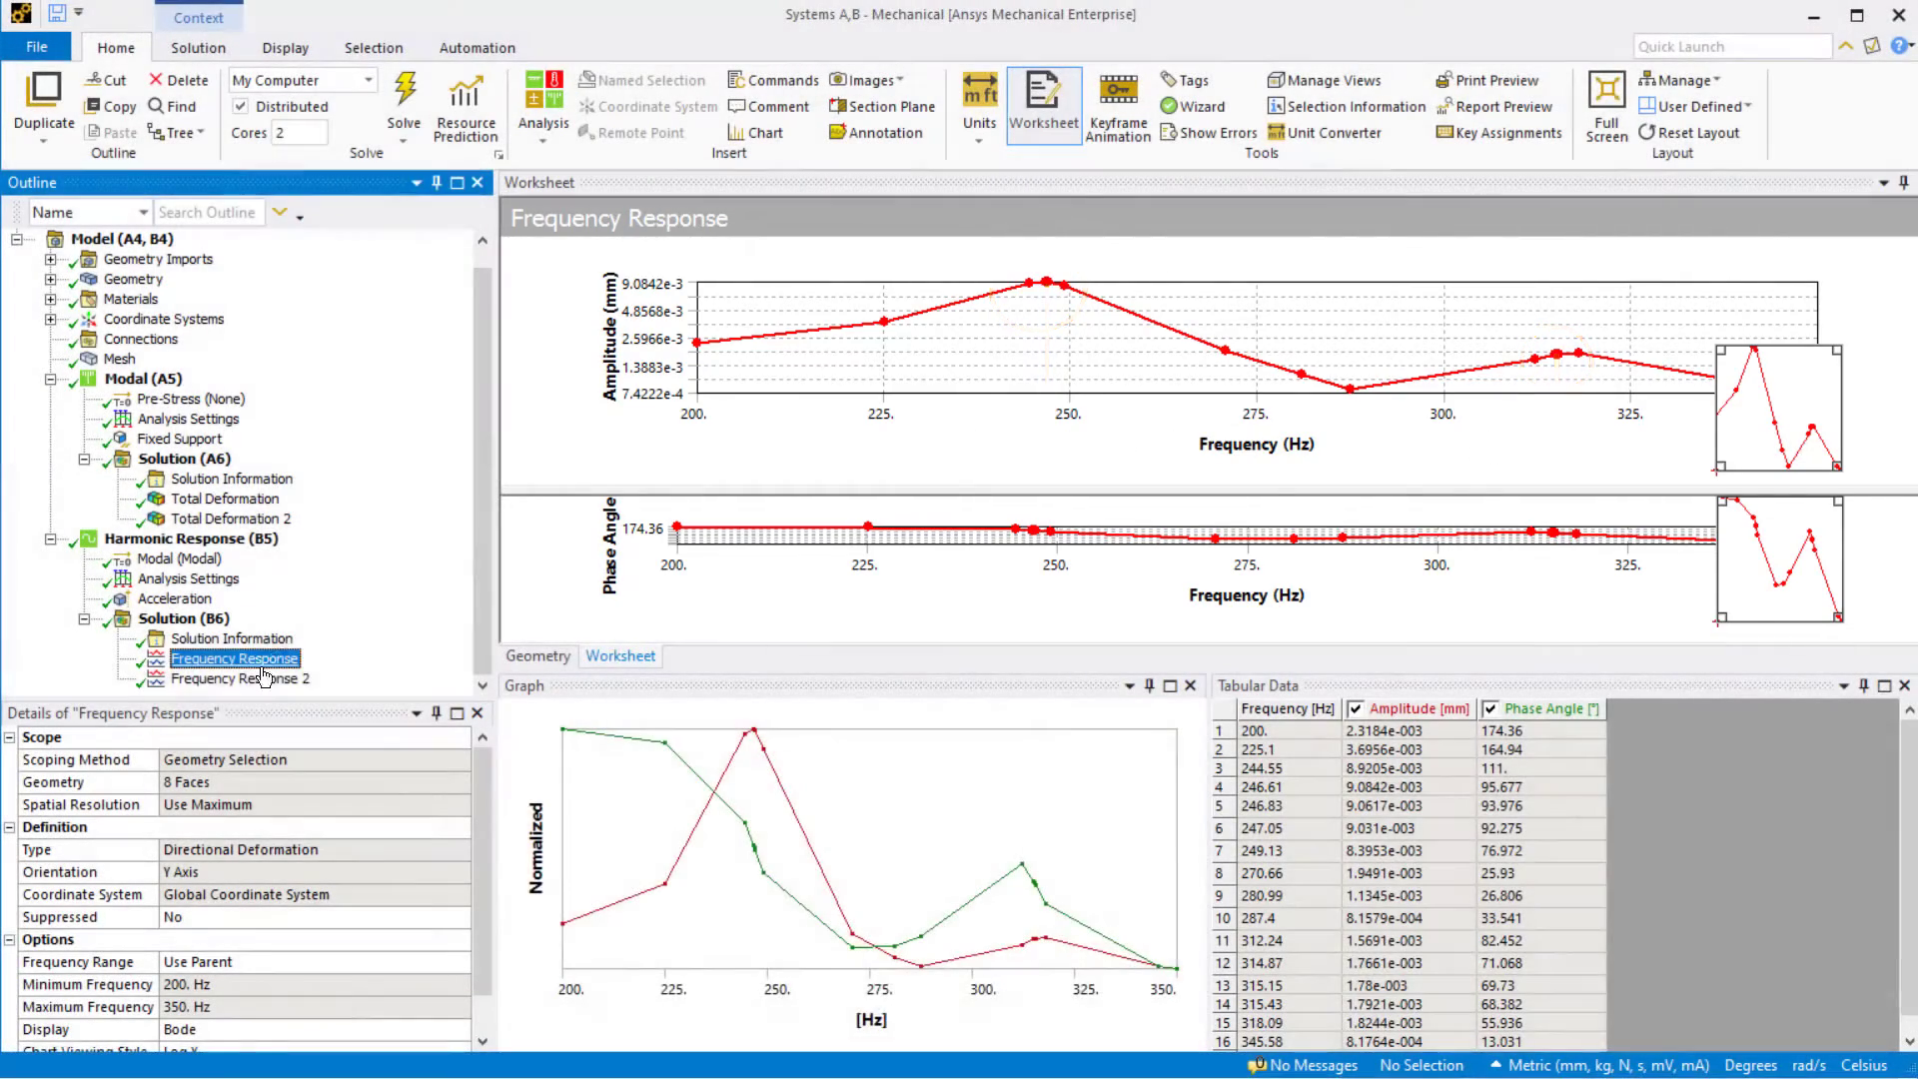
{"action": "left_click", "coordinate": [260, 681]}
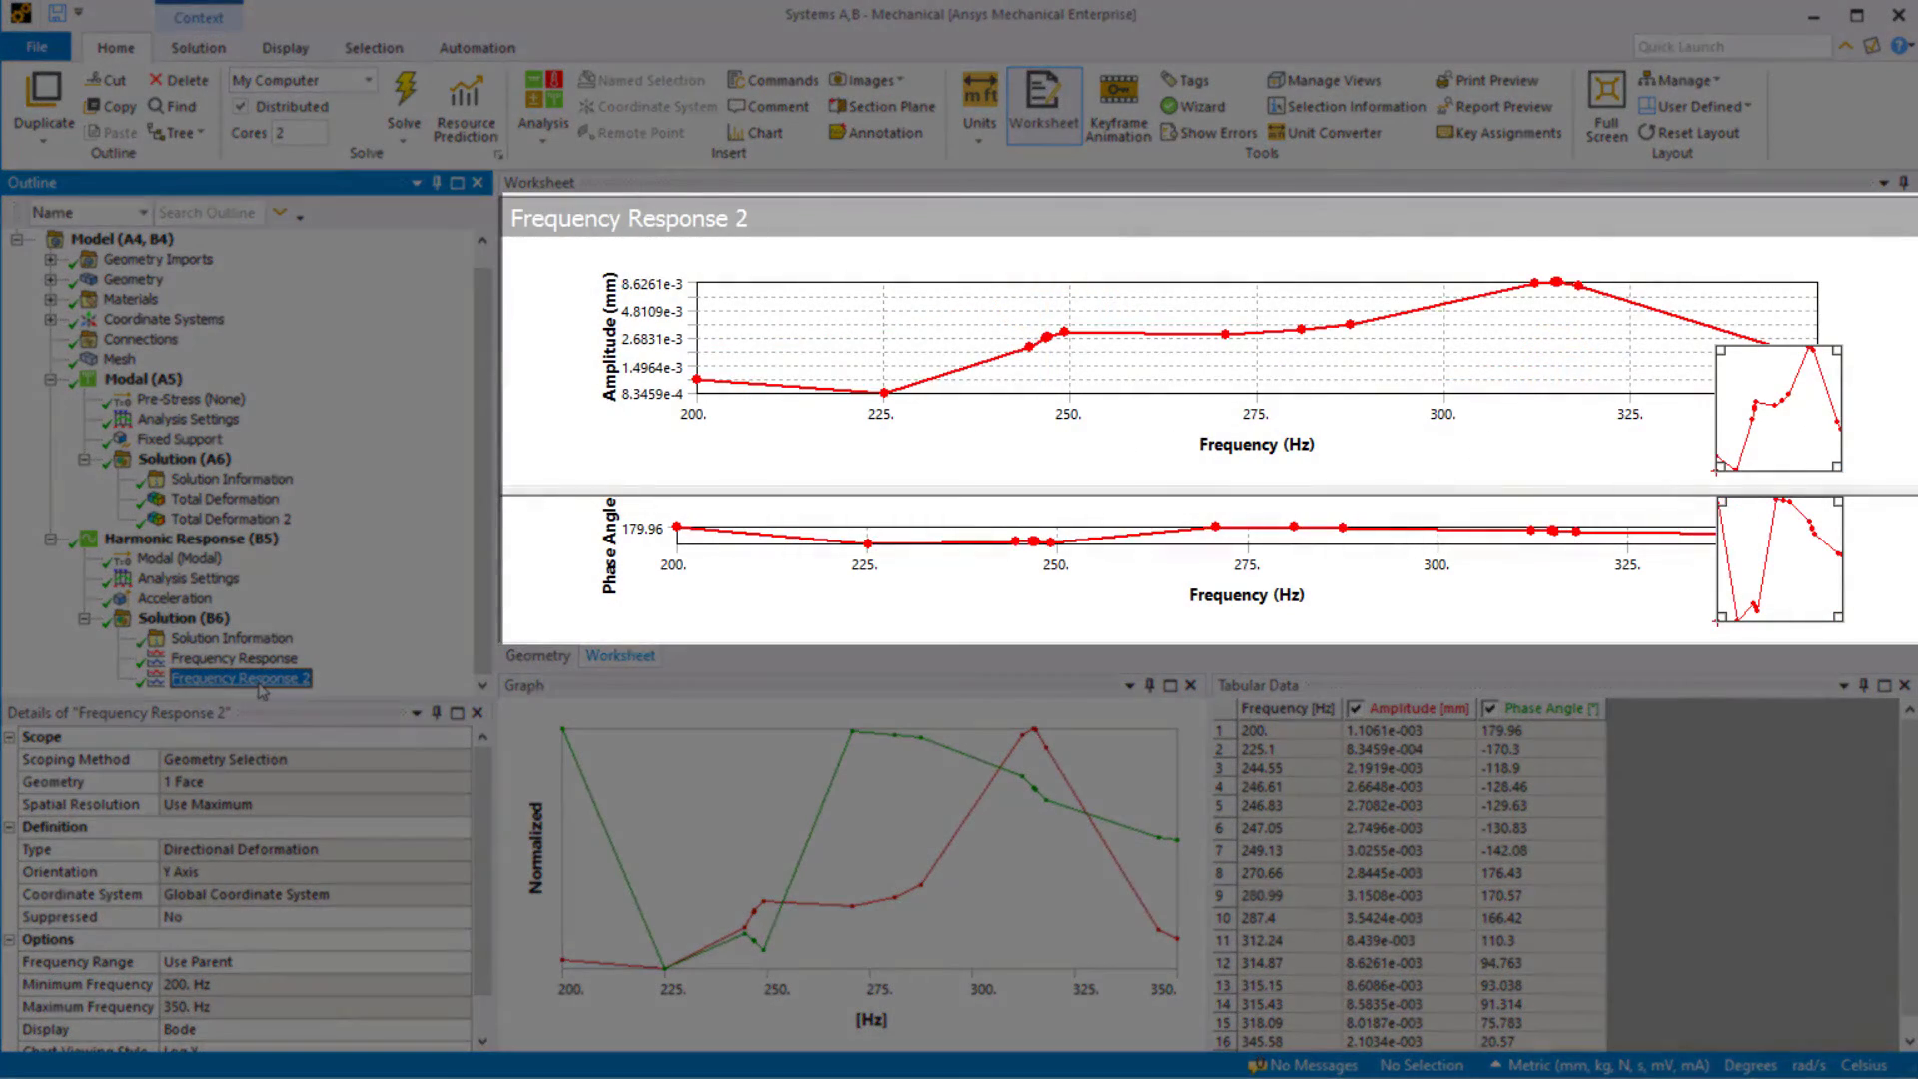
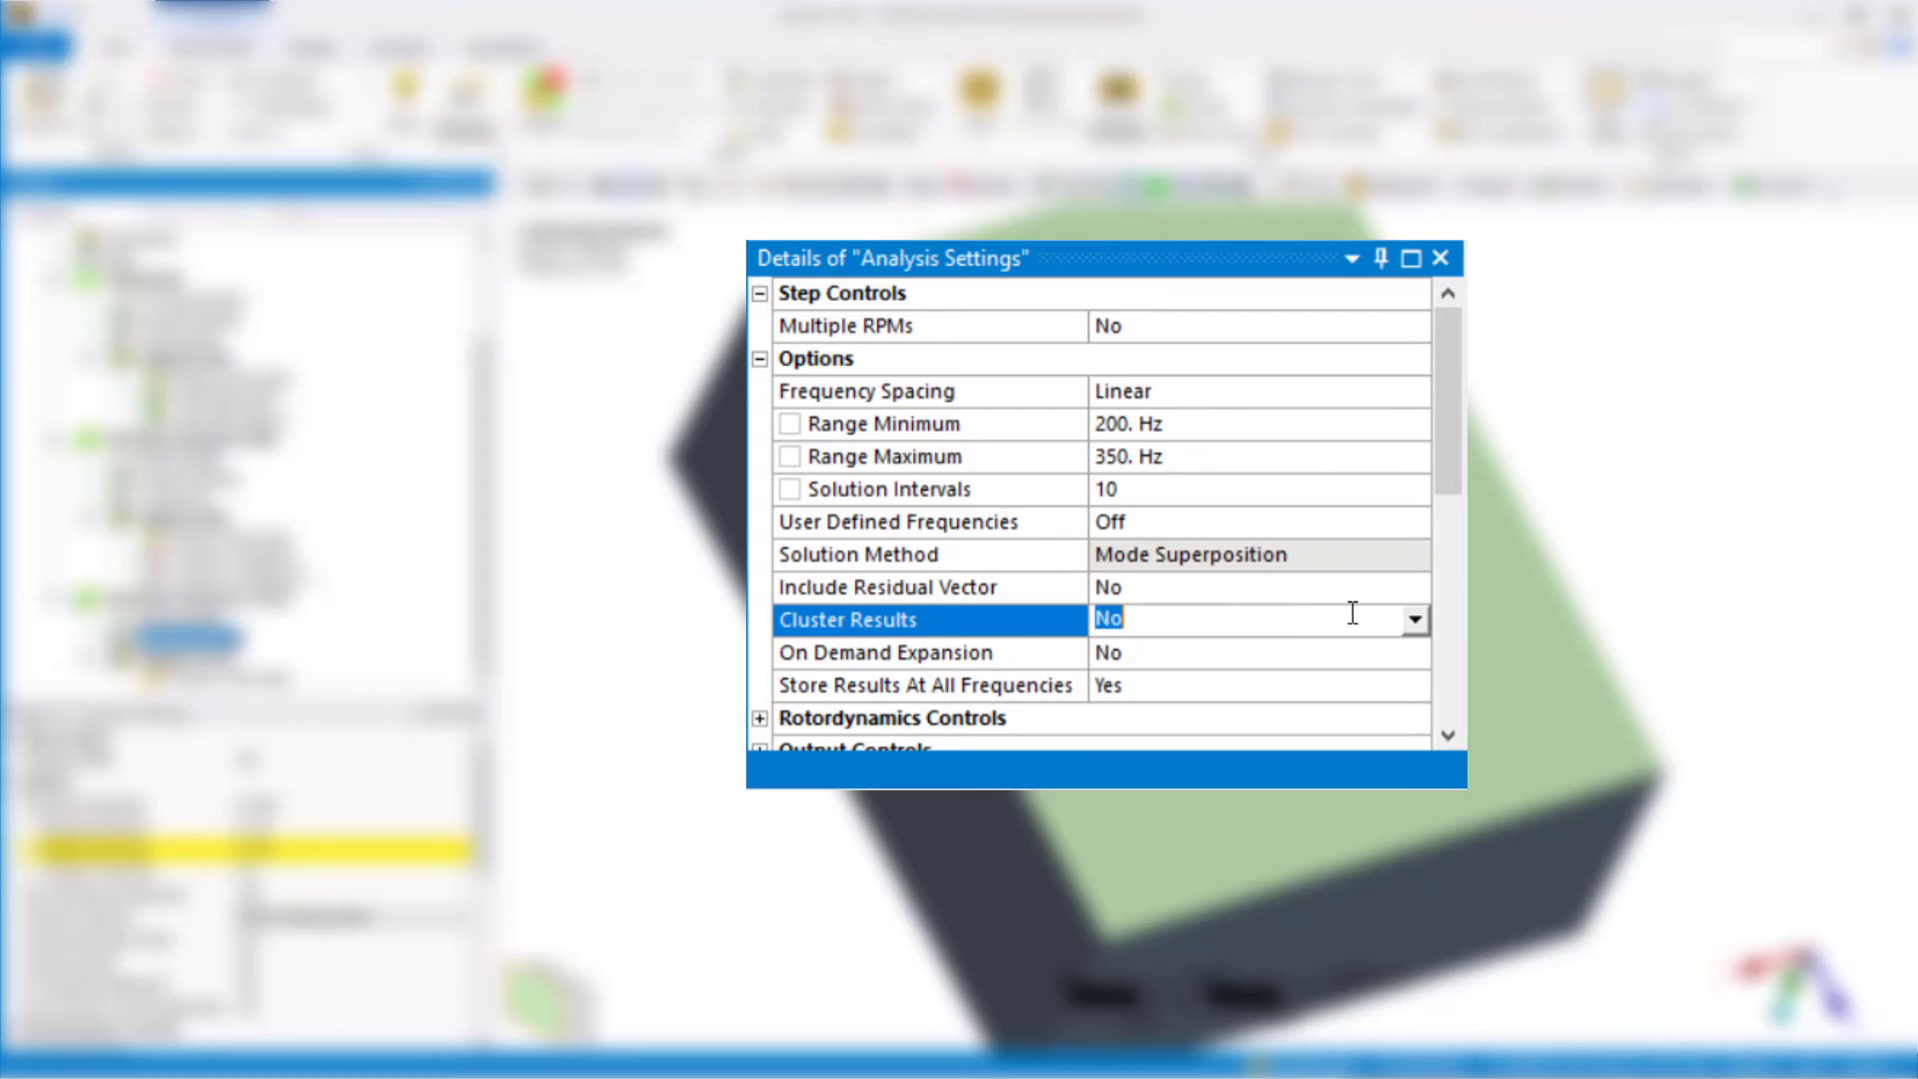
In the second harmonic response's analysis settings, set Cluster Results to Yes and define the stiffness coefficient by Damping vs Frequency
{"action": "left_click", "coordinate": [1415, 621]}
{"action": "left_click", "coordinate": [1355, 679]}
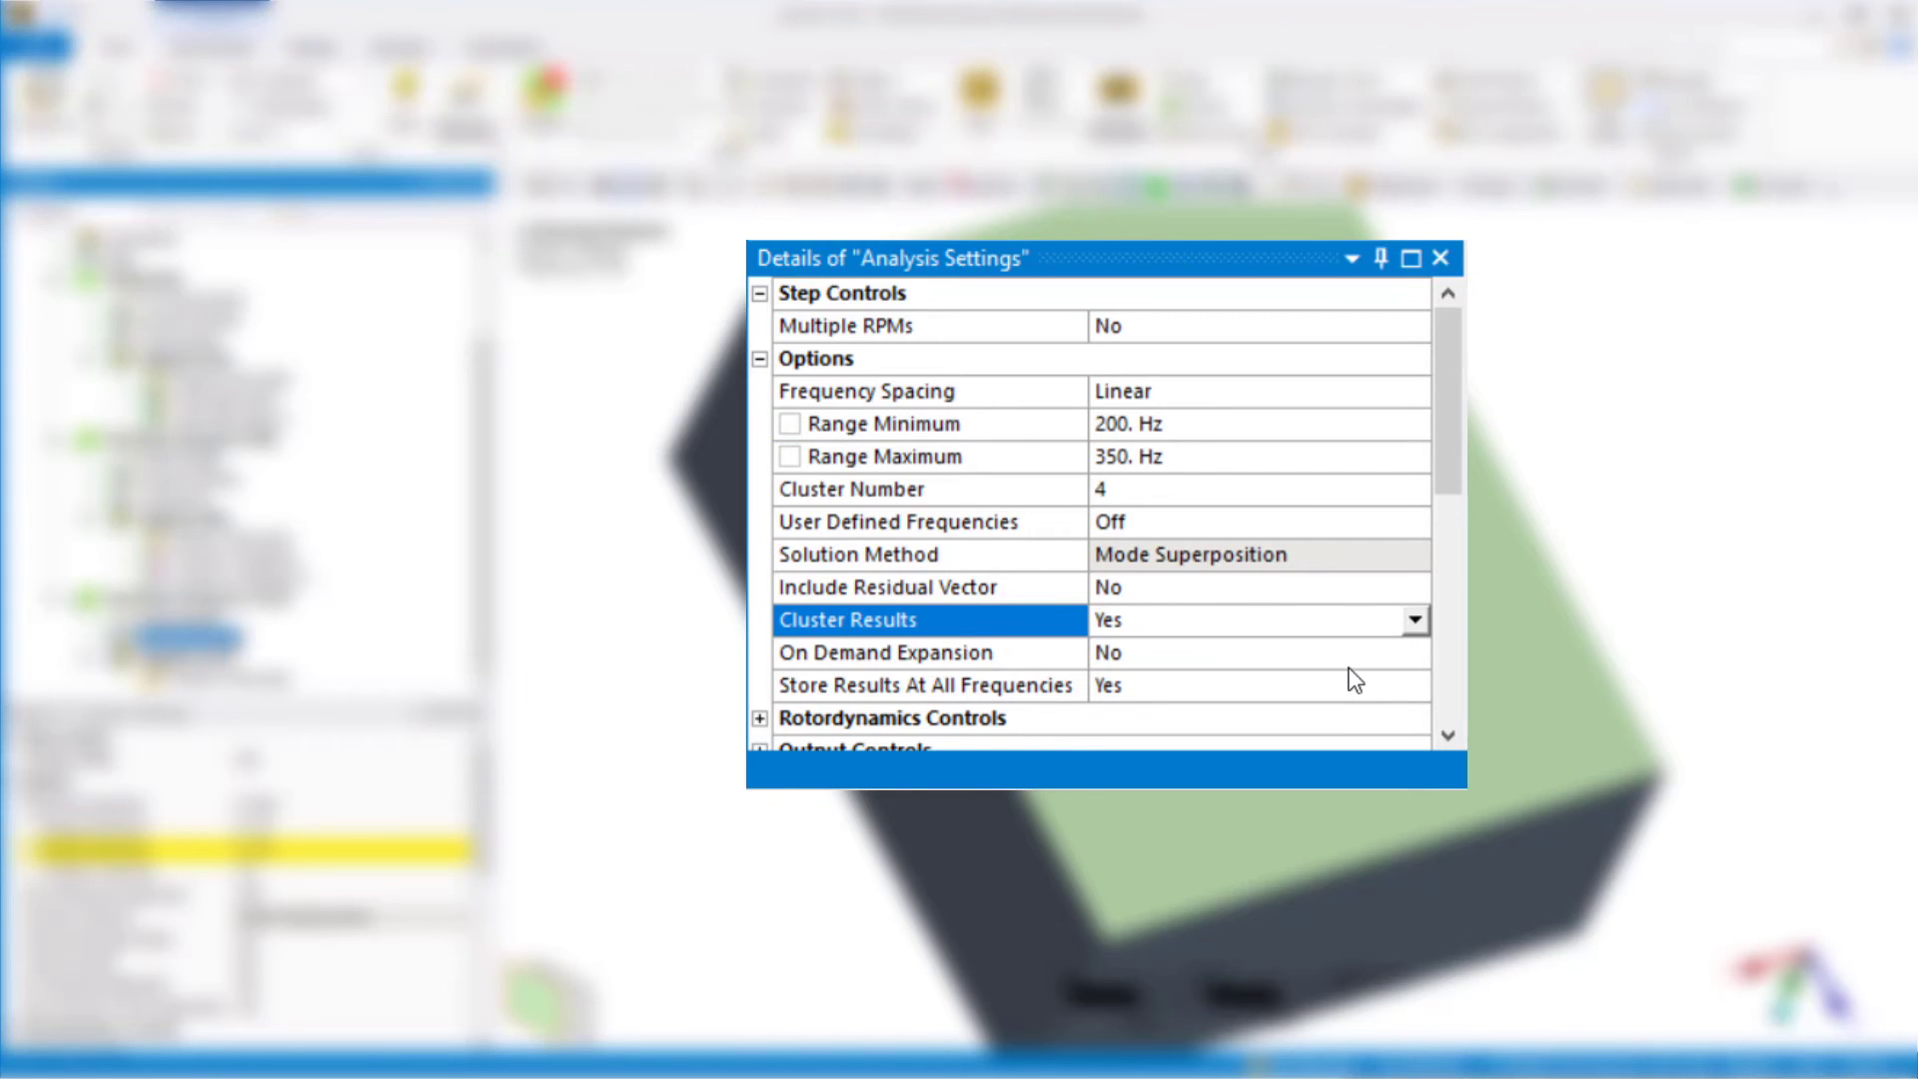
{"action": "scroll", "coordinate": [1356, 679], "scroll_direction": "down", "scroll_amount": 4}
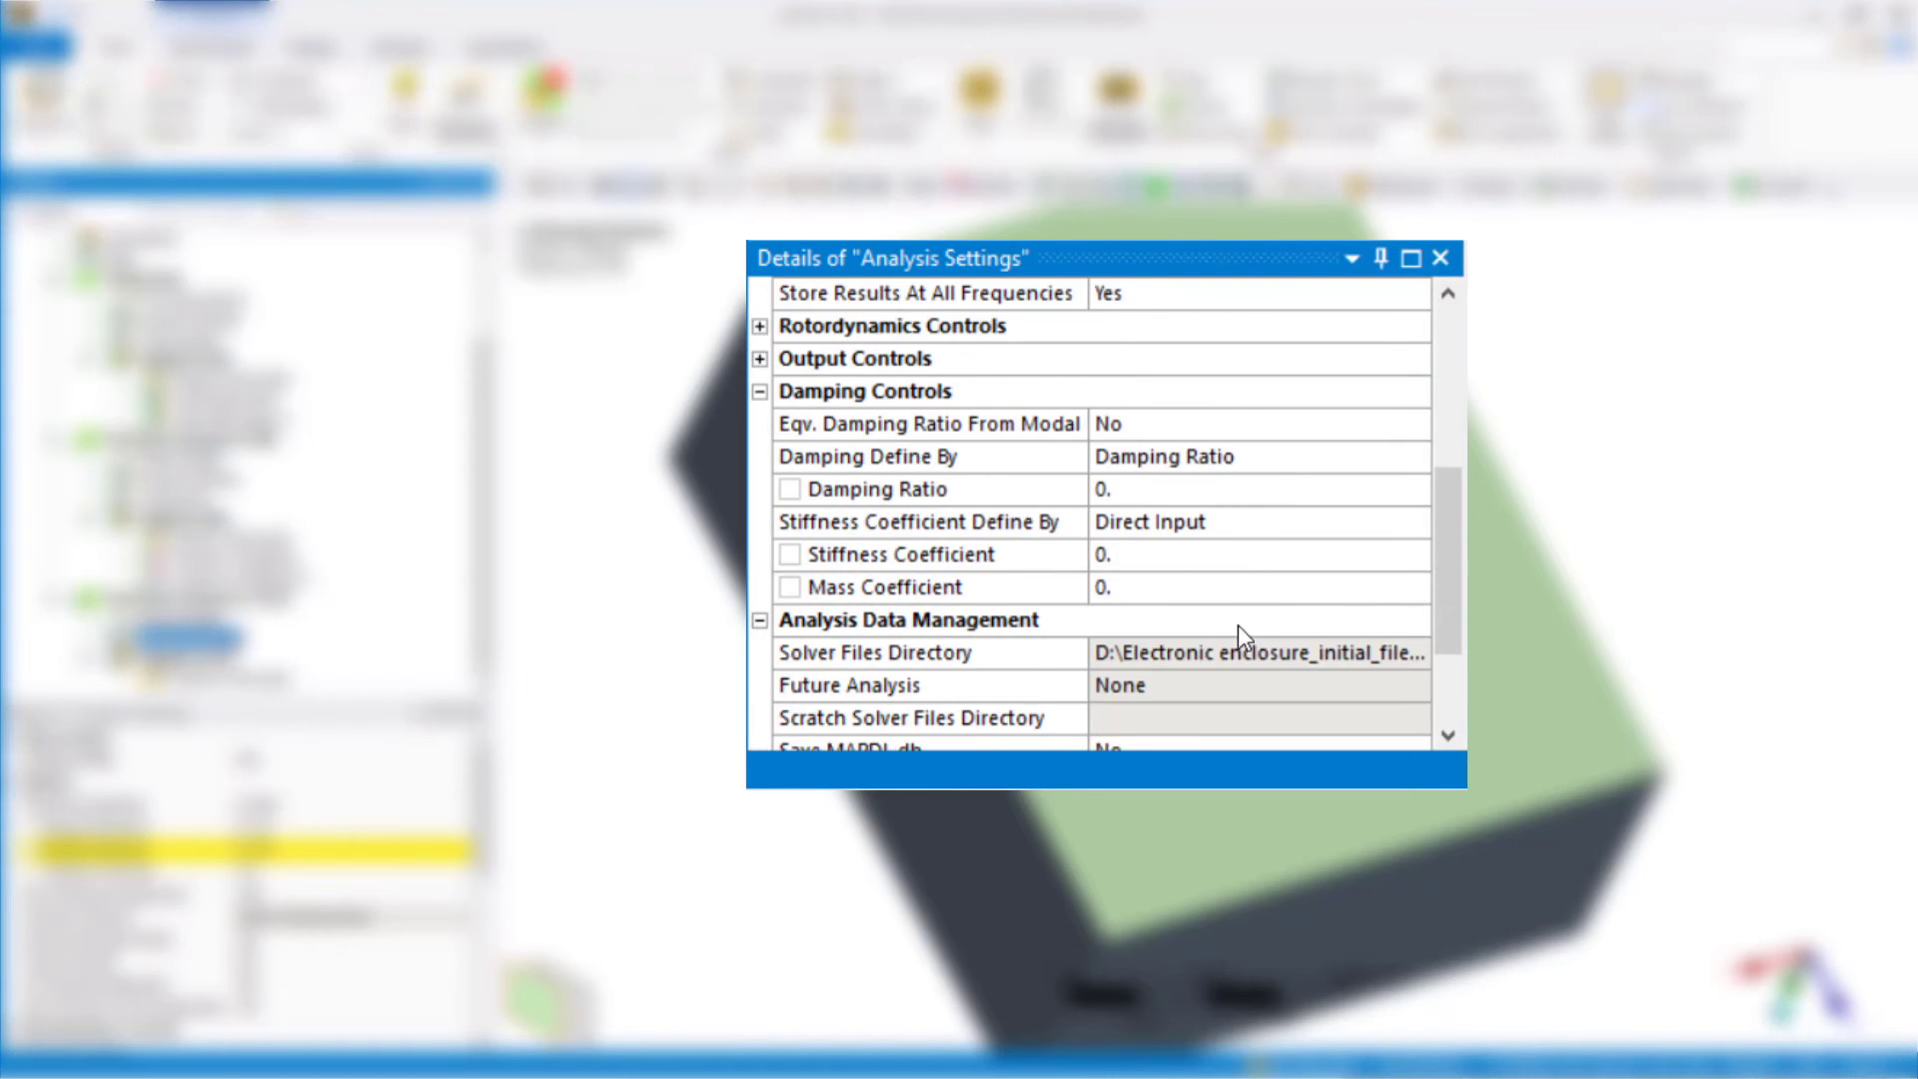
{"action": "left_click", "coordinate": [1382, 526]}
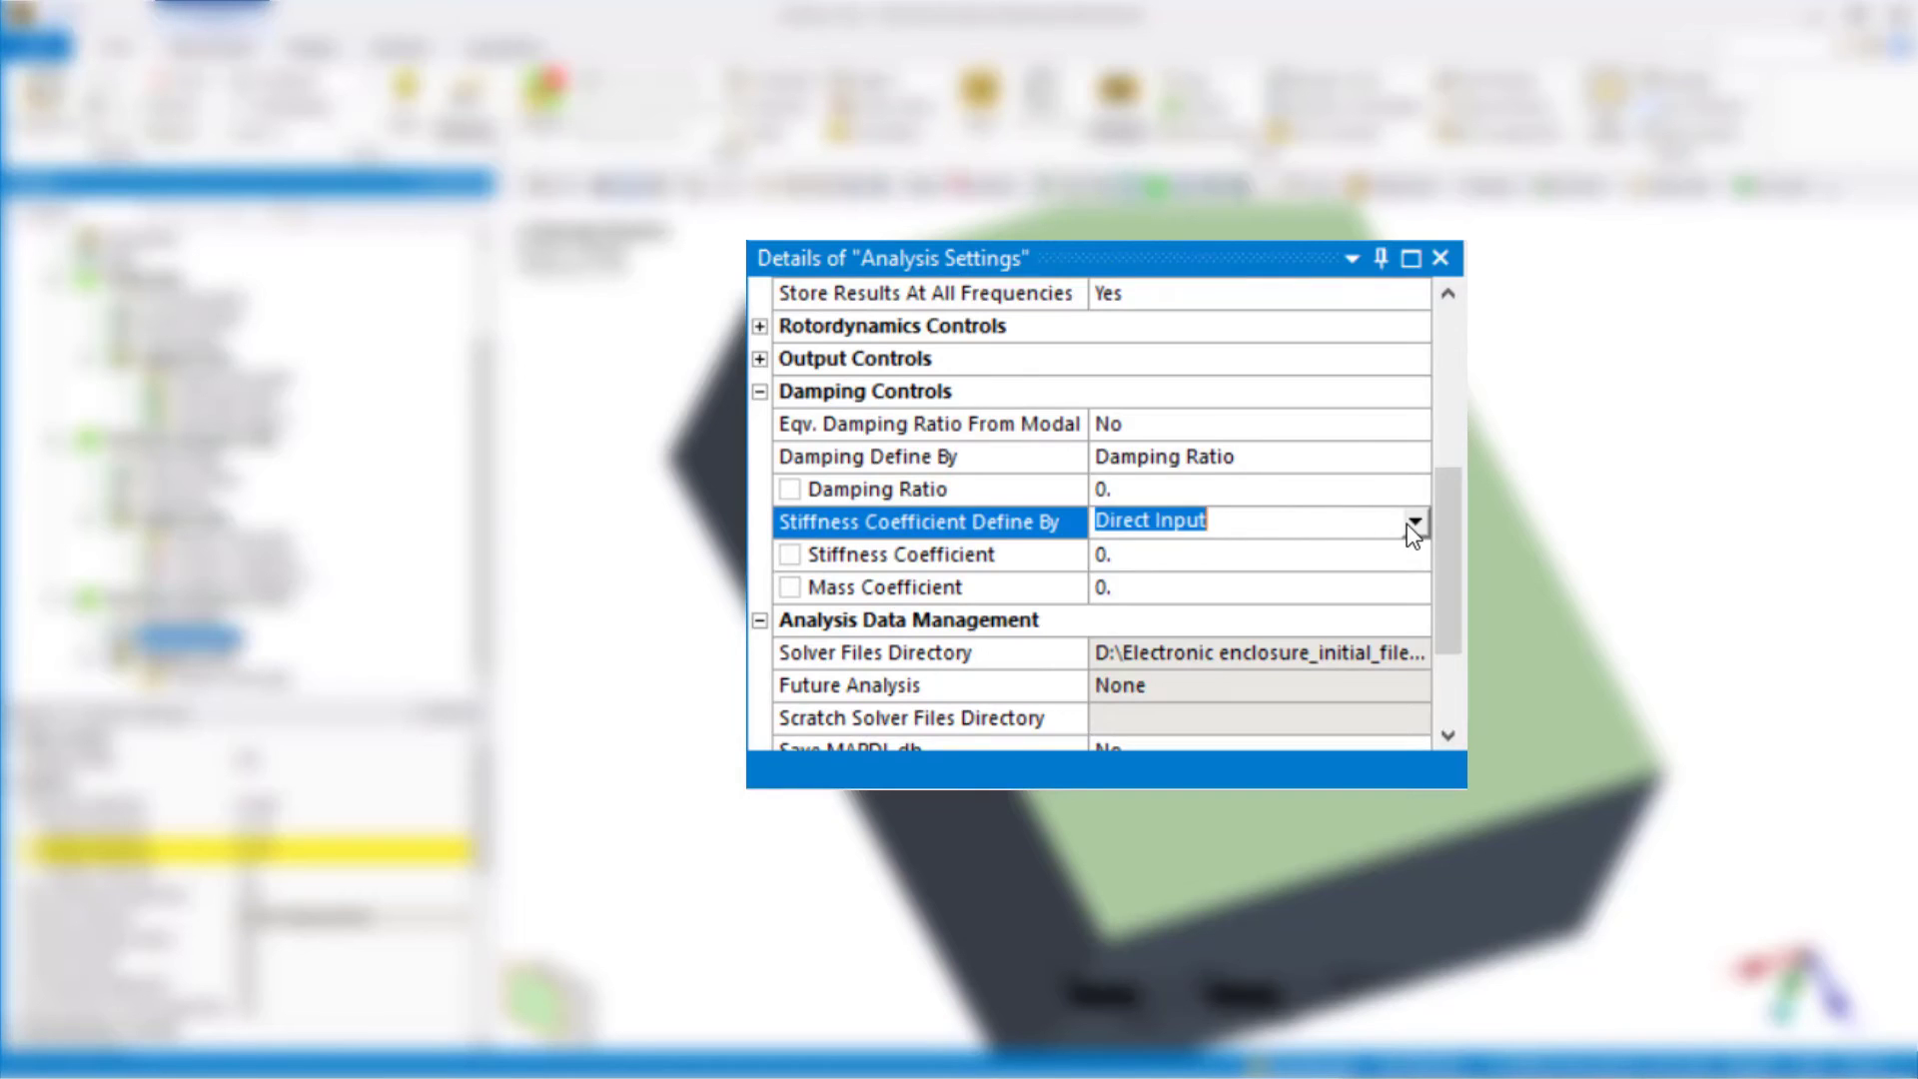
{"action": "left_click", "coordinate": [1413, 524]}
{"action": "left_click", "coordinate": [1393, 571]}
Set the Damping vs Frequency values to a frequency of 350 Hz and a damping ratio of 0.03
{"action": "scroll", "coordinate": [1389, 572], "scroll_direction": "down", "scroll_amount": 2}
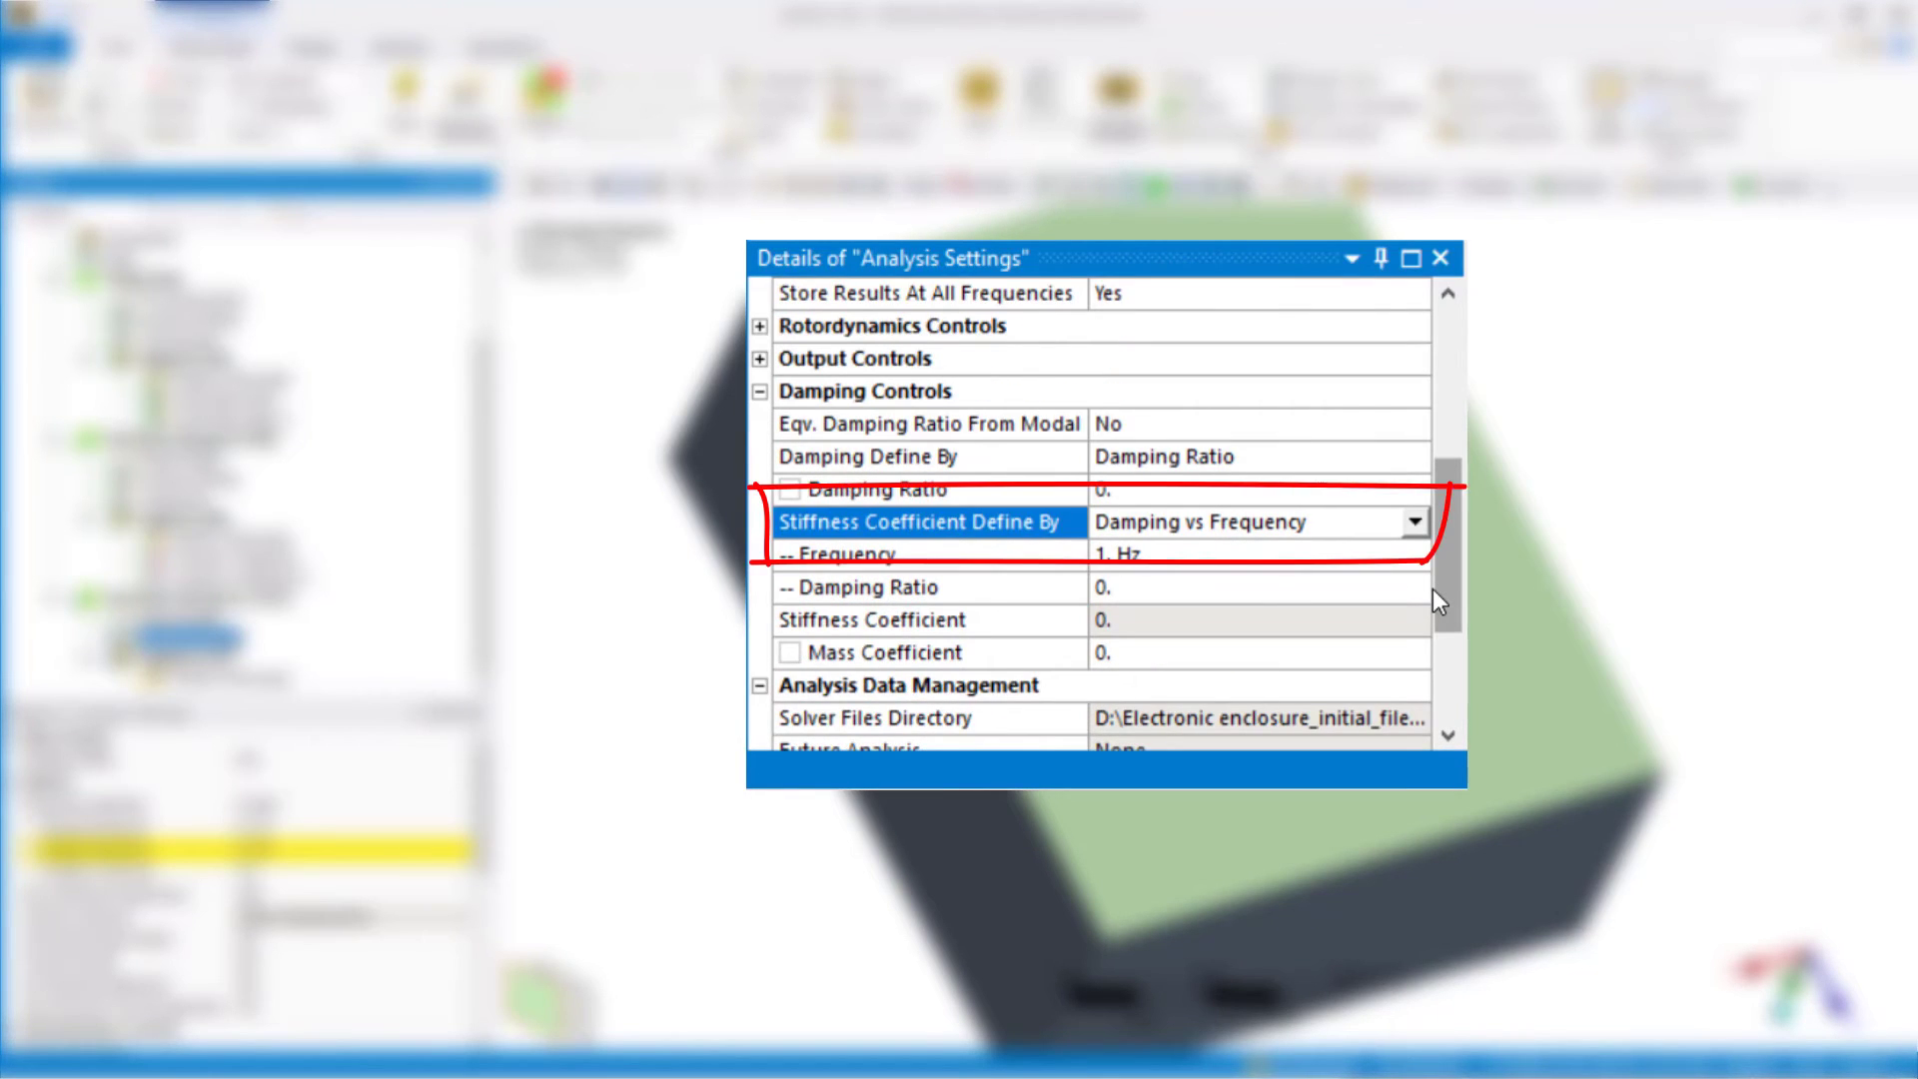
{"action": "left_click", "coordinate": [1337, 559]}
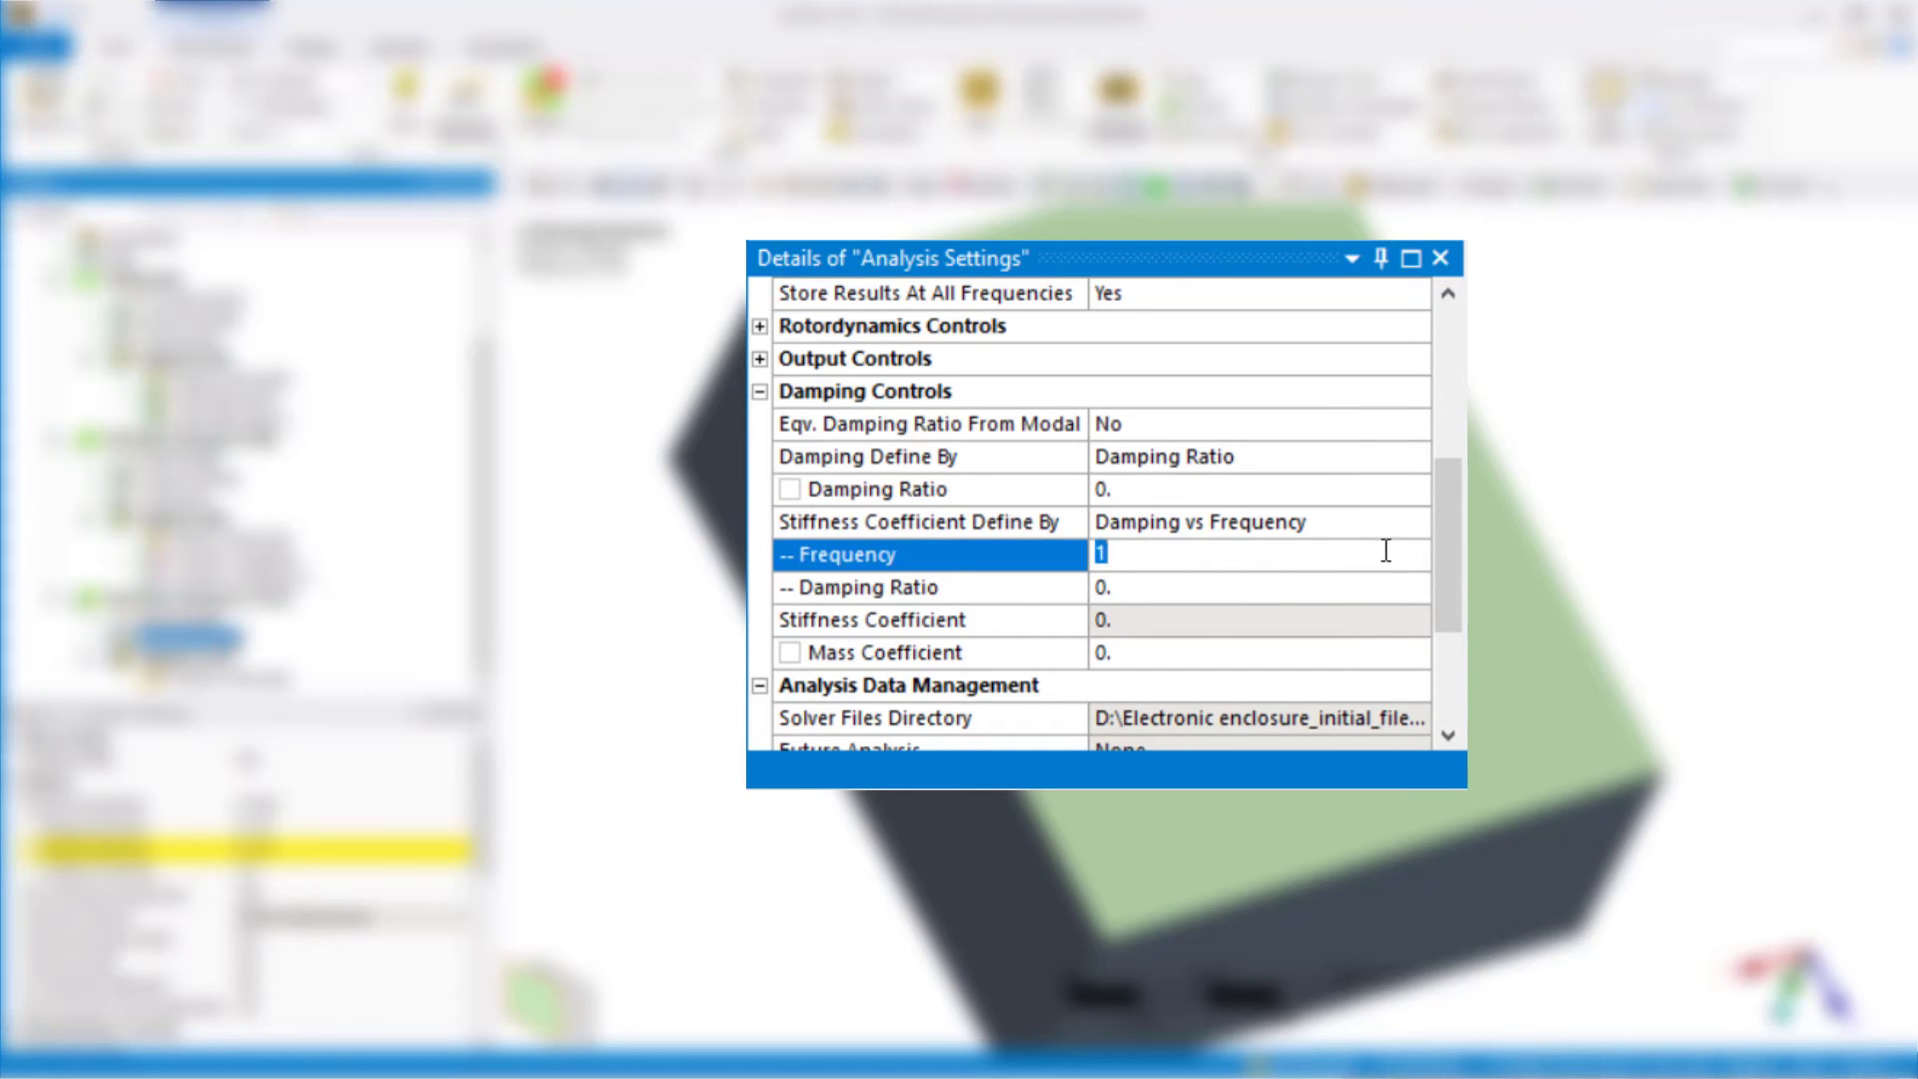
{"action": "type", "text": "350"}
{"action": "key", "text": "Return"}
{"action": "scroll", "coordinate": [1398, 599], "scroll_direction": "down", "scroll_amount": 2}
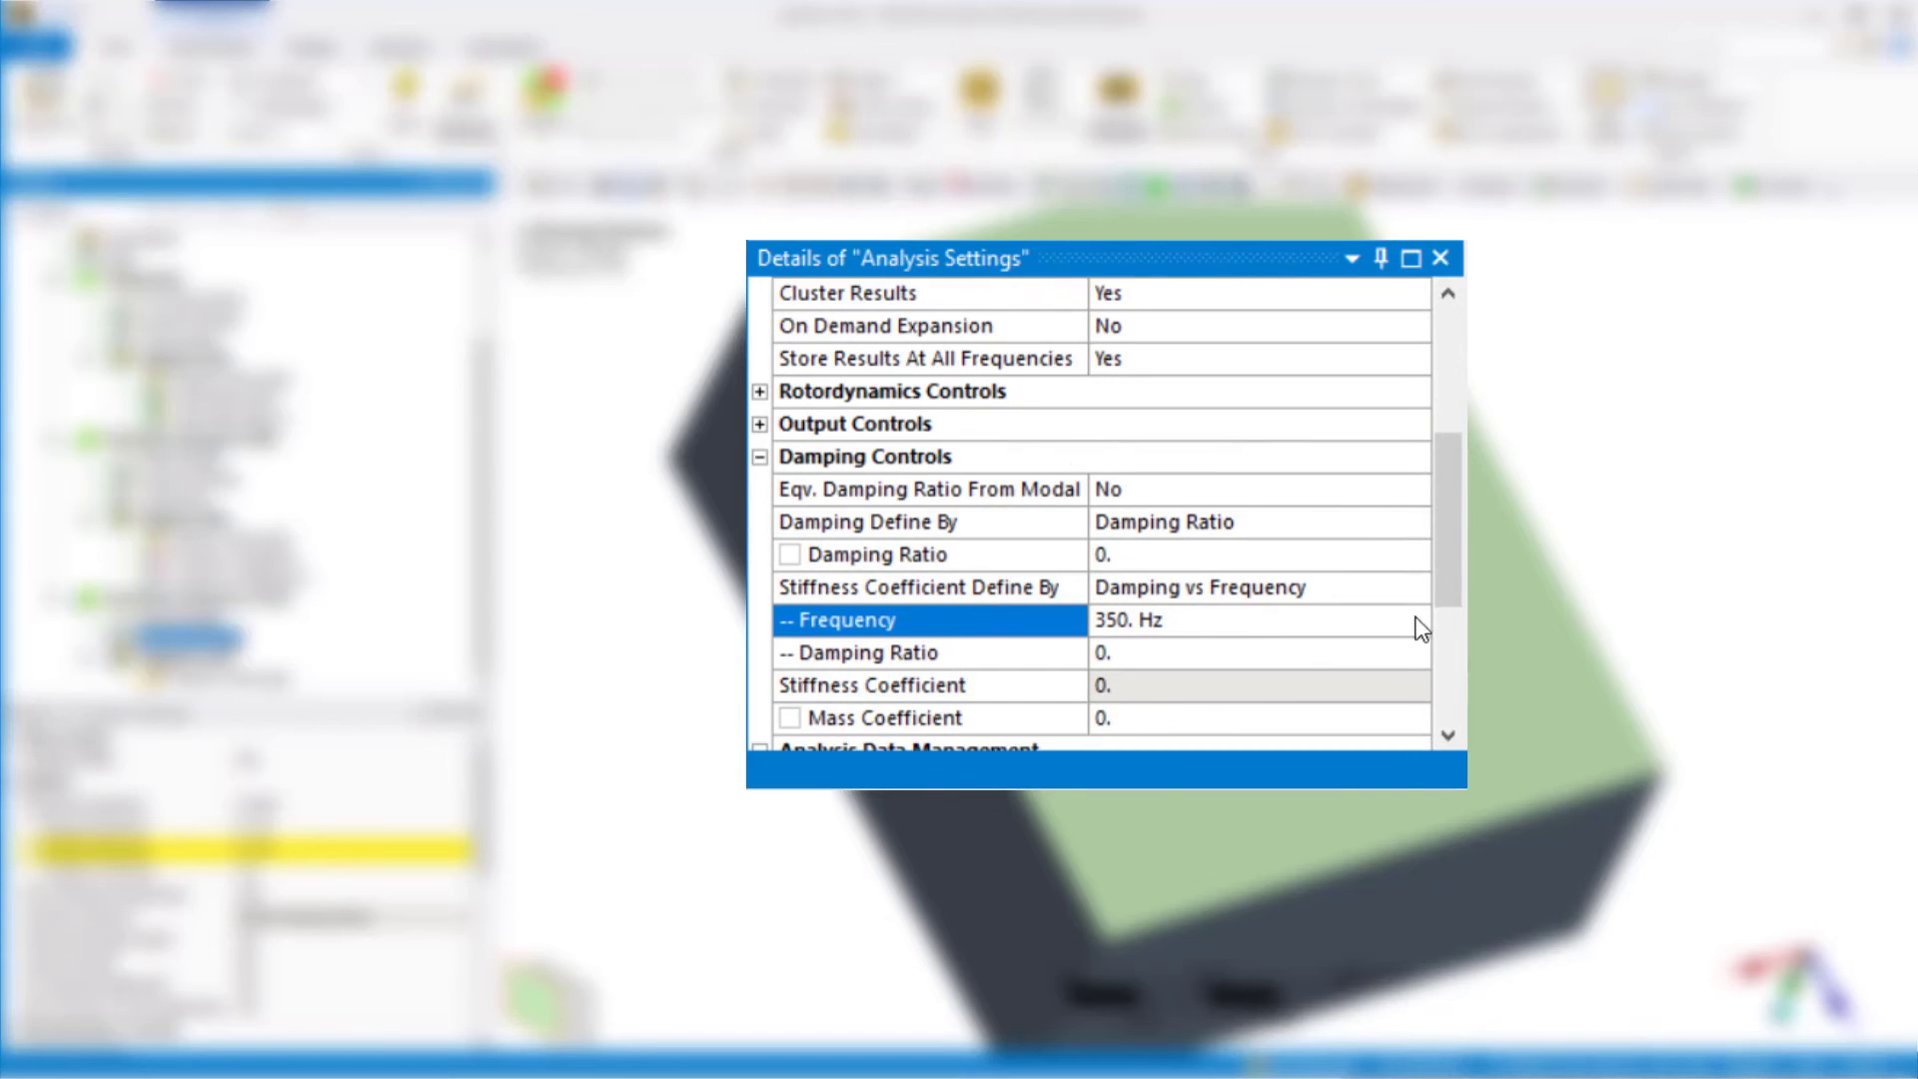
{"action": "left_click", "coordinate": [1196, 553]}
{"action": "type", "text": "0.03"}
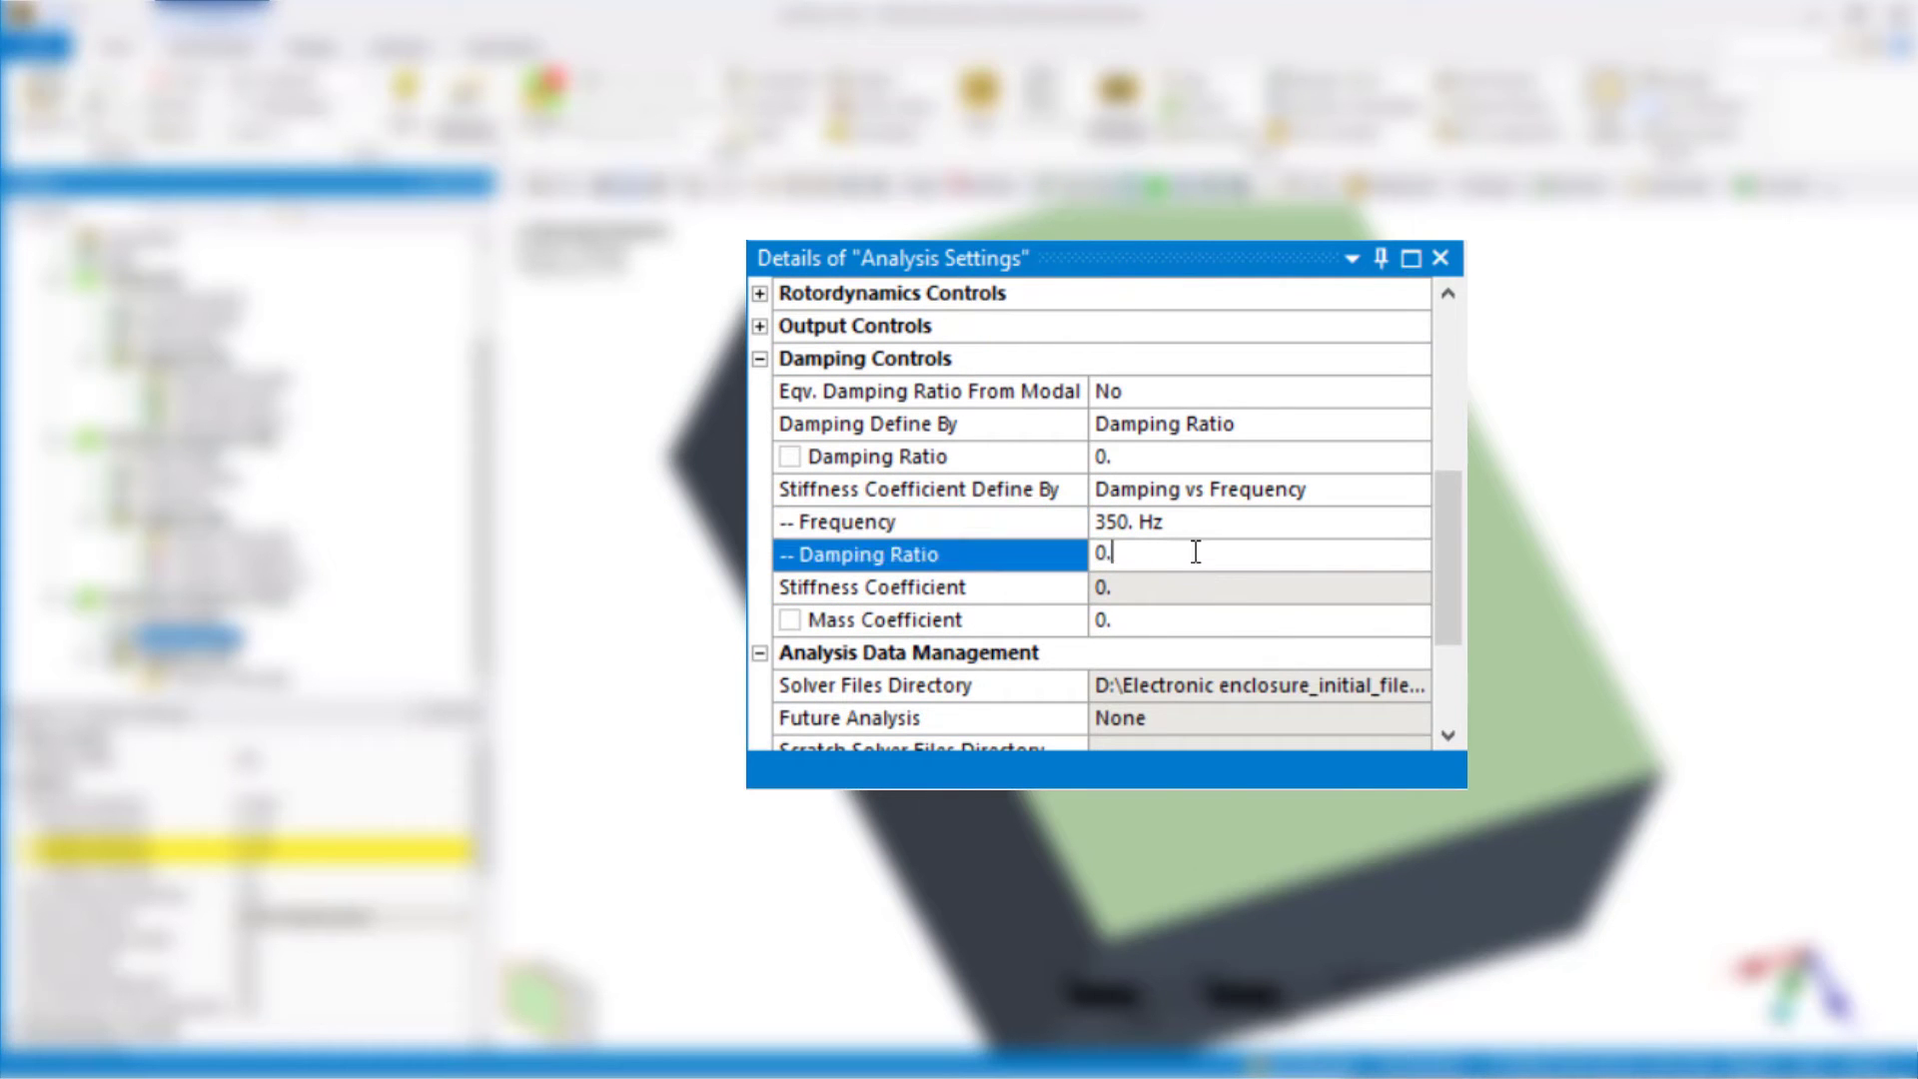
{"action": "key", "text": "Return"}
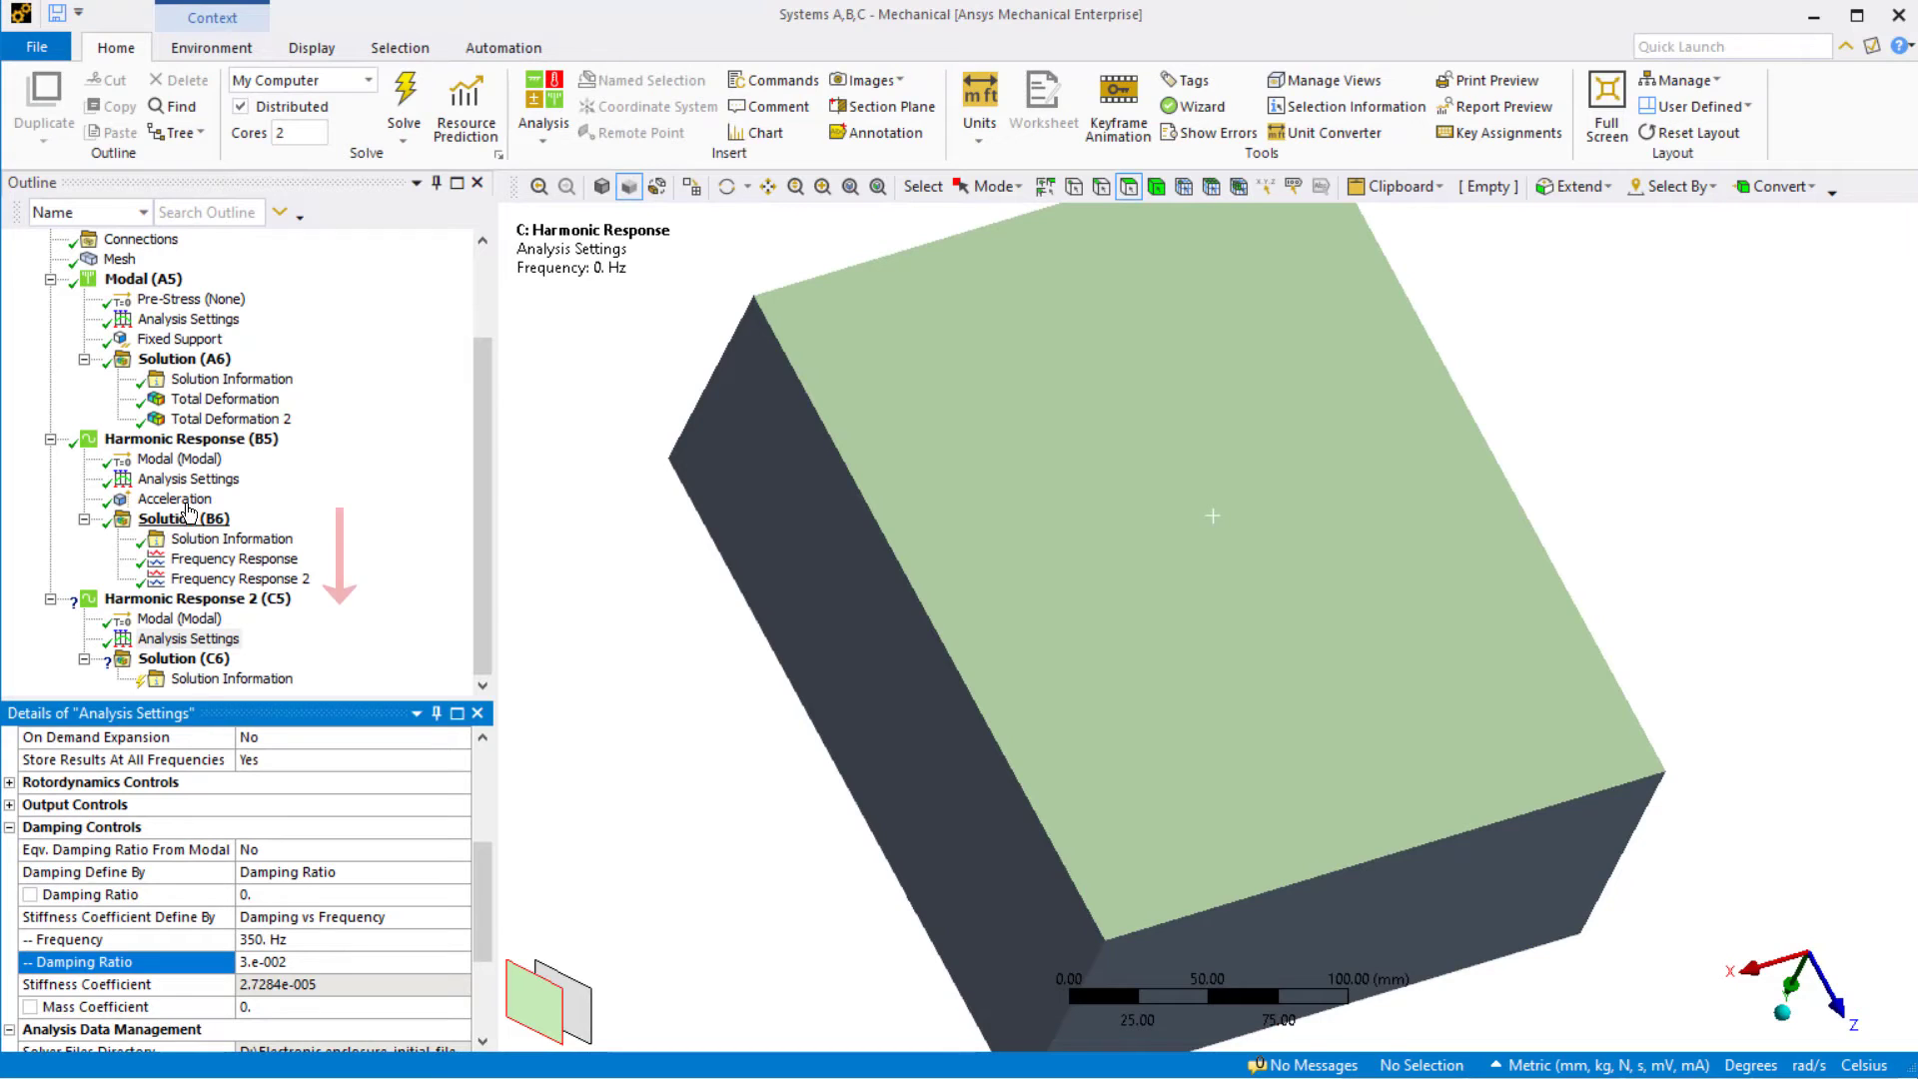
Copy the Acceleration load from the first harmonic response analysis into Harmonic Response 2
{"action": "left_click_drag", "start_coordinate": [193, 499], "coordinate": [180, 595]}
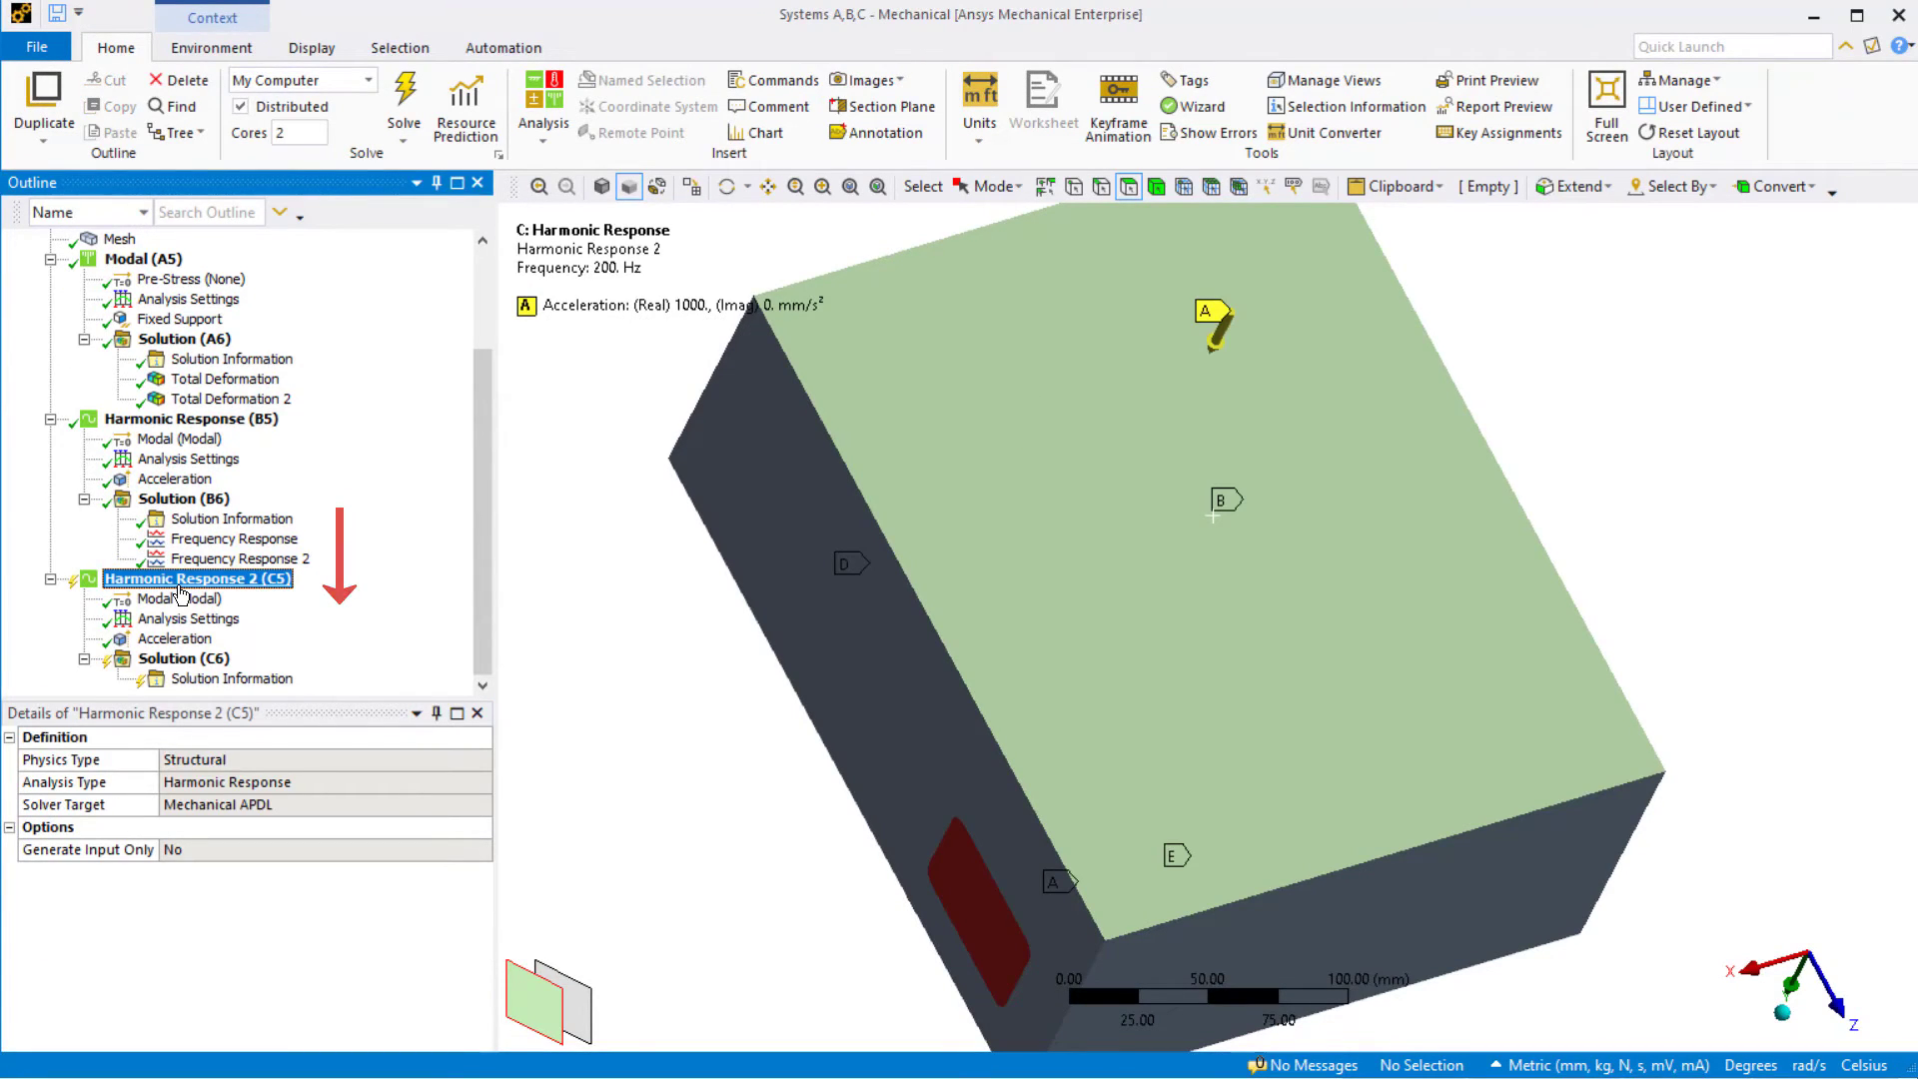
Solve Harmonic Response 2 and copy both frequency response results from the first harmonic solution into its solution
{"action": "right_click", "coordinate": [185, 658]}
{"action": "left_click", "coordinate": [255, 698]}
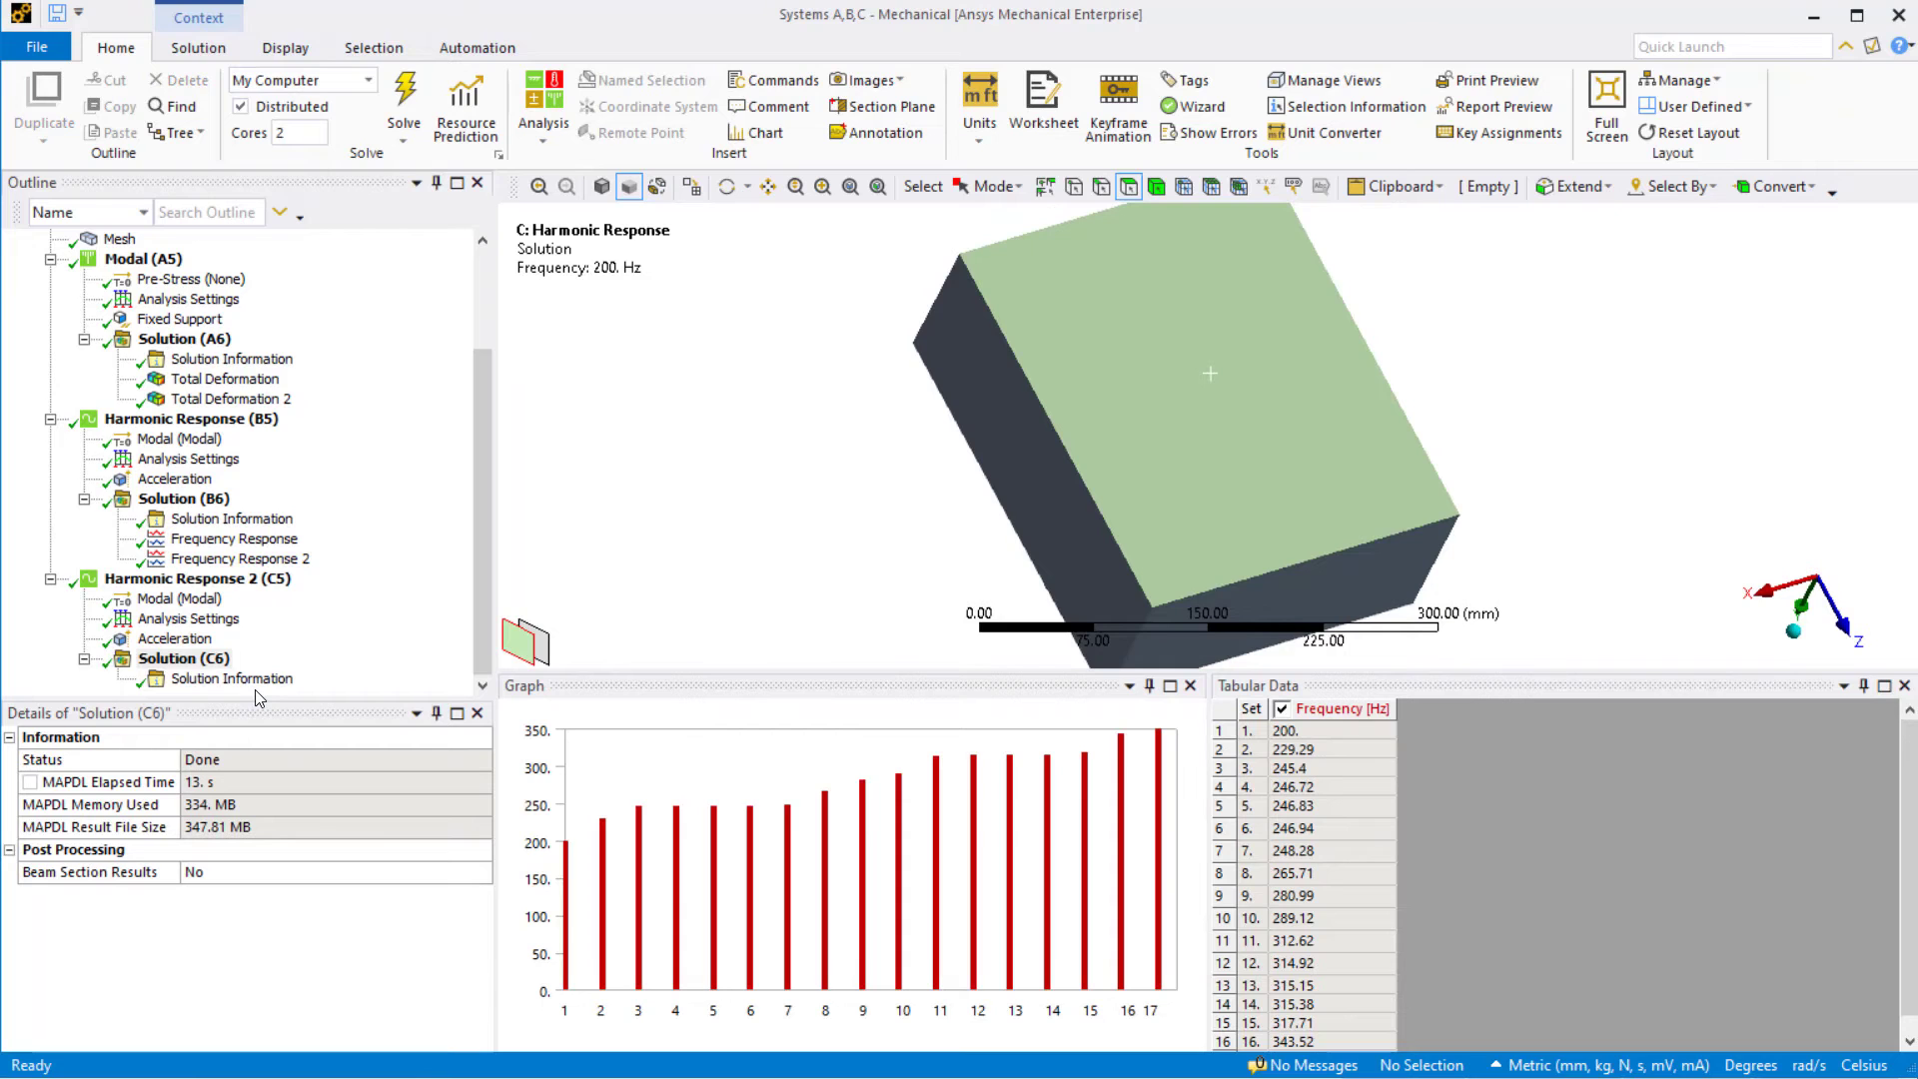
{"action": "left_click", "coordinate": [232, 542]}
{"action": "left_click", "coordinate": [212, 659]}
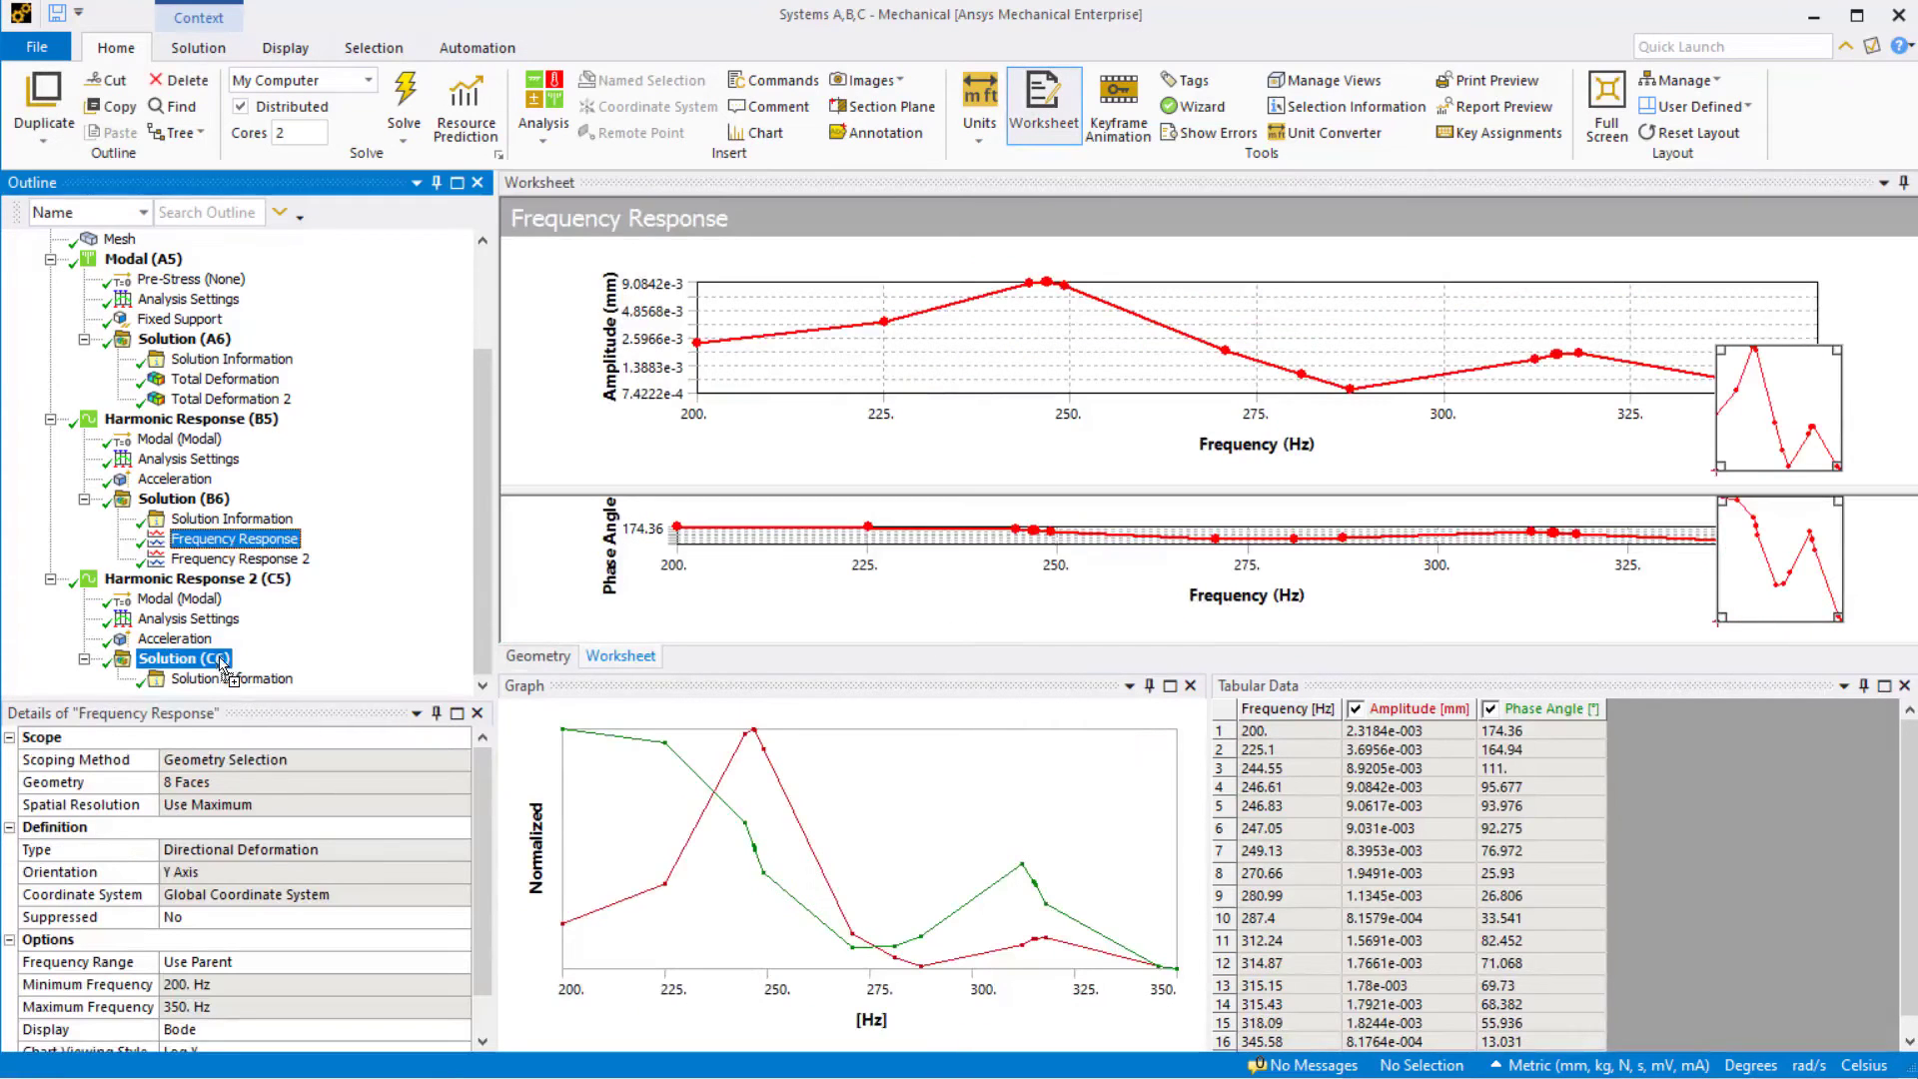
{"action": "left_click", "coordinate": [232, 579]}
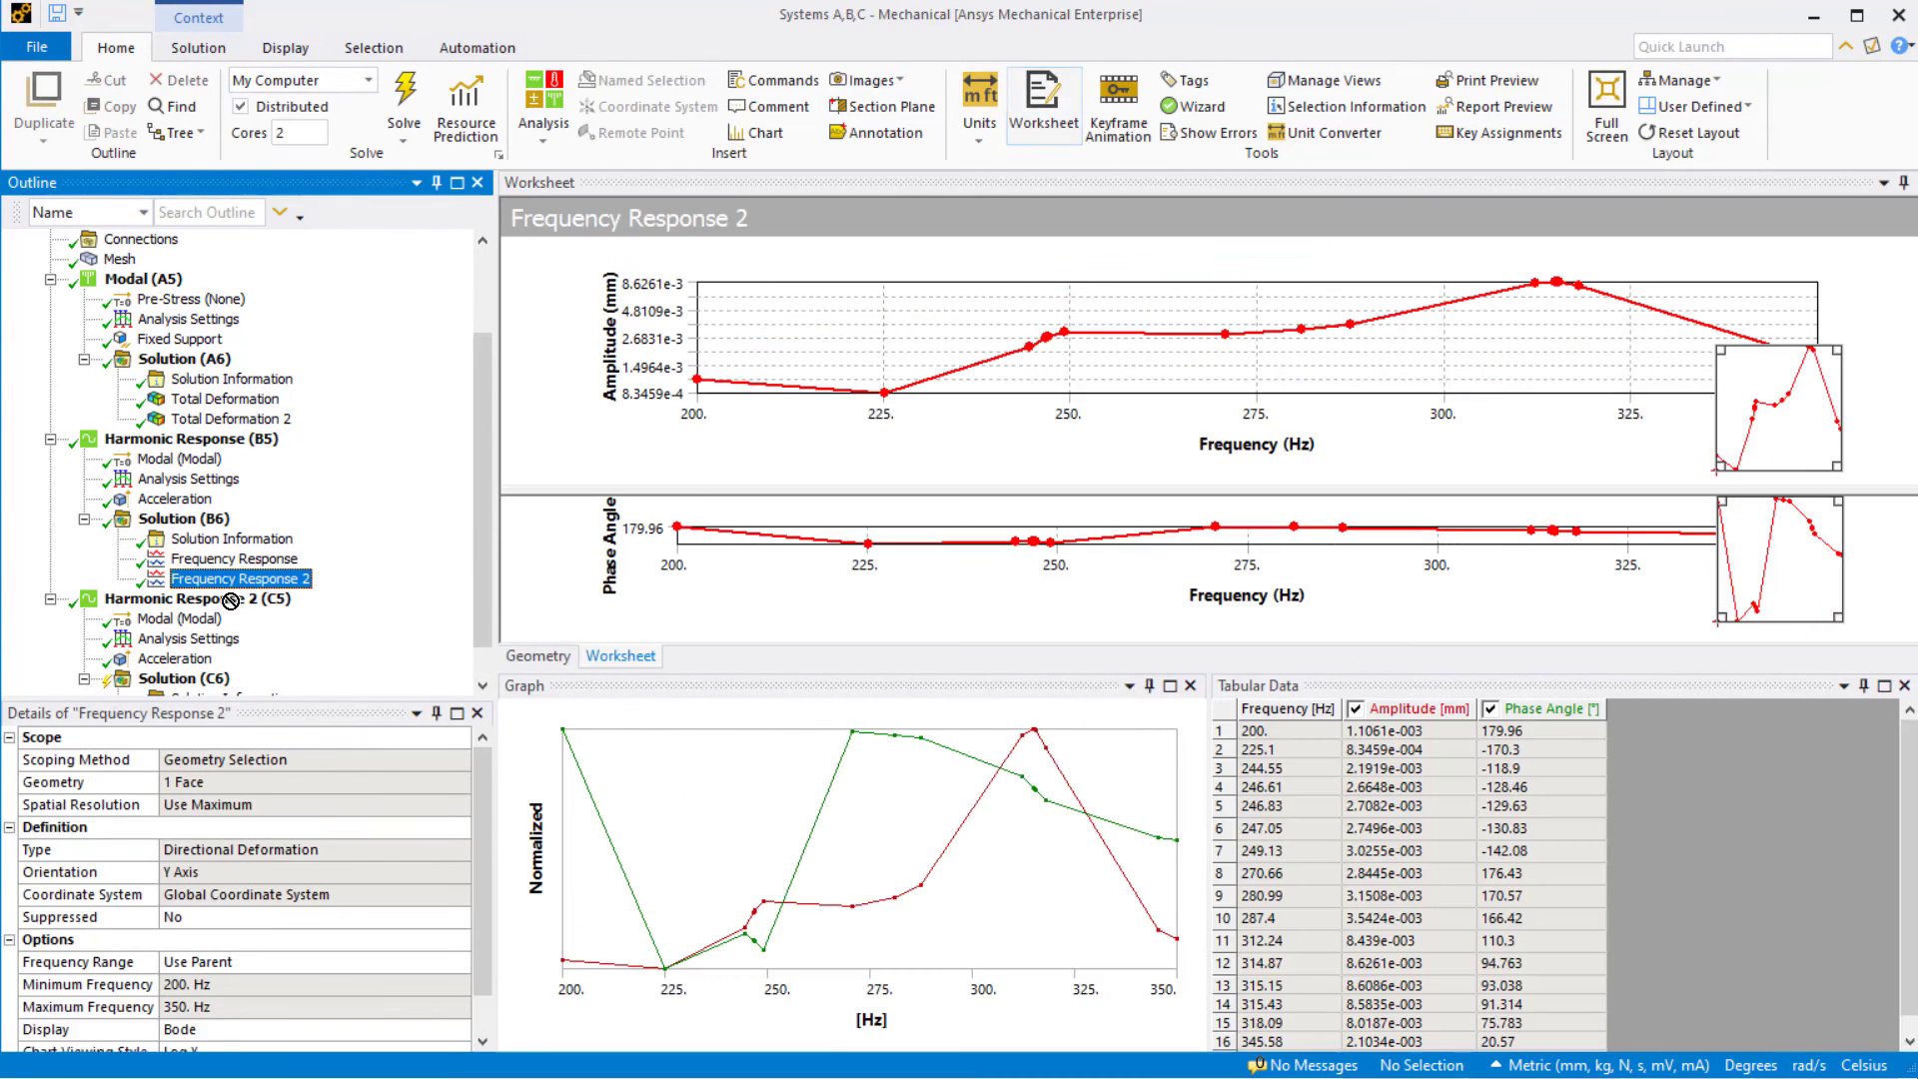
{"action": "left_click", "coordinate": [222, 679]}
{"action": "scroll", "coordinate": [264, 602], "scroll_direction": "down", "scroll_amount": 1}
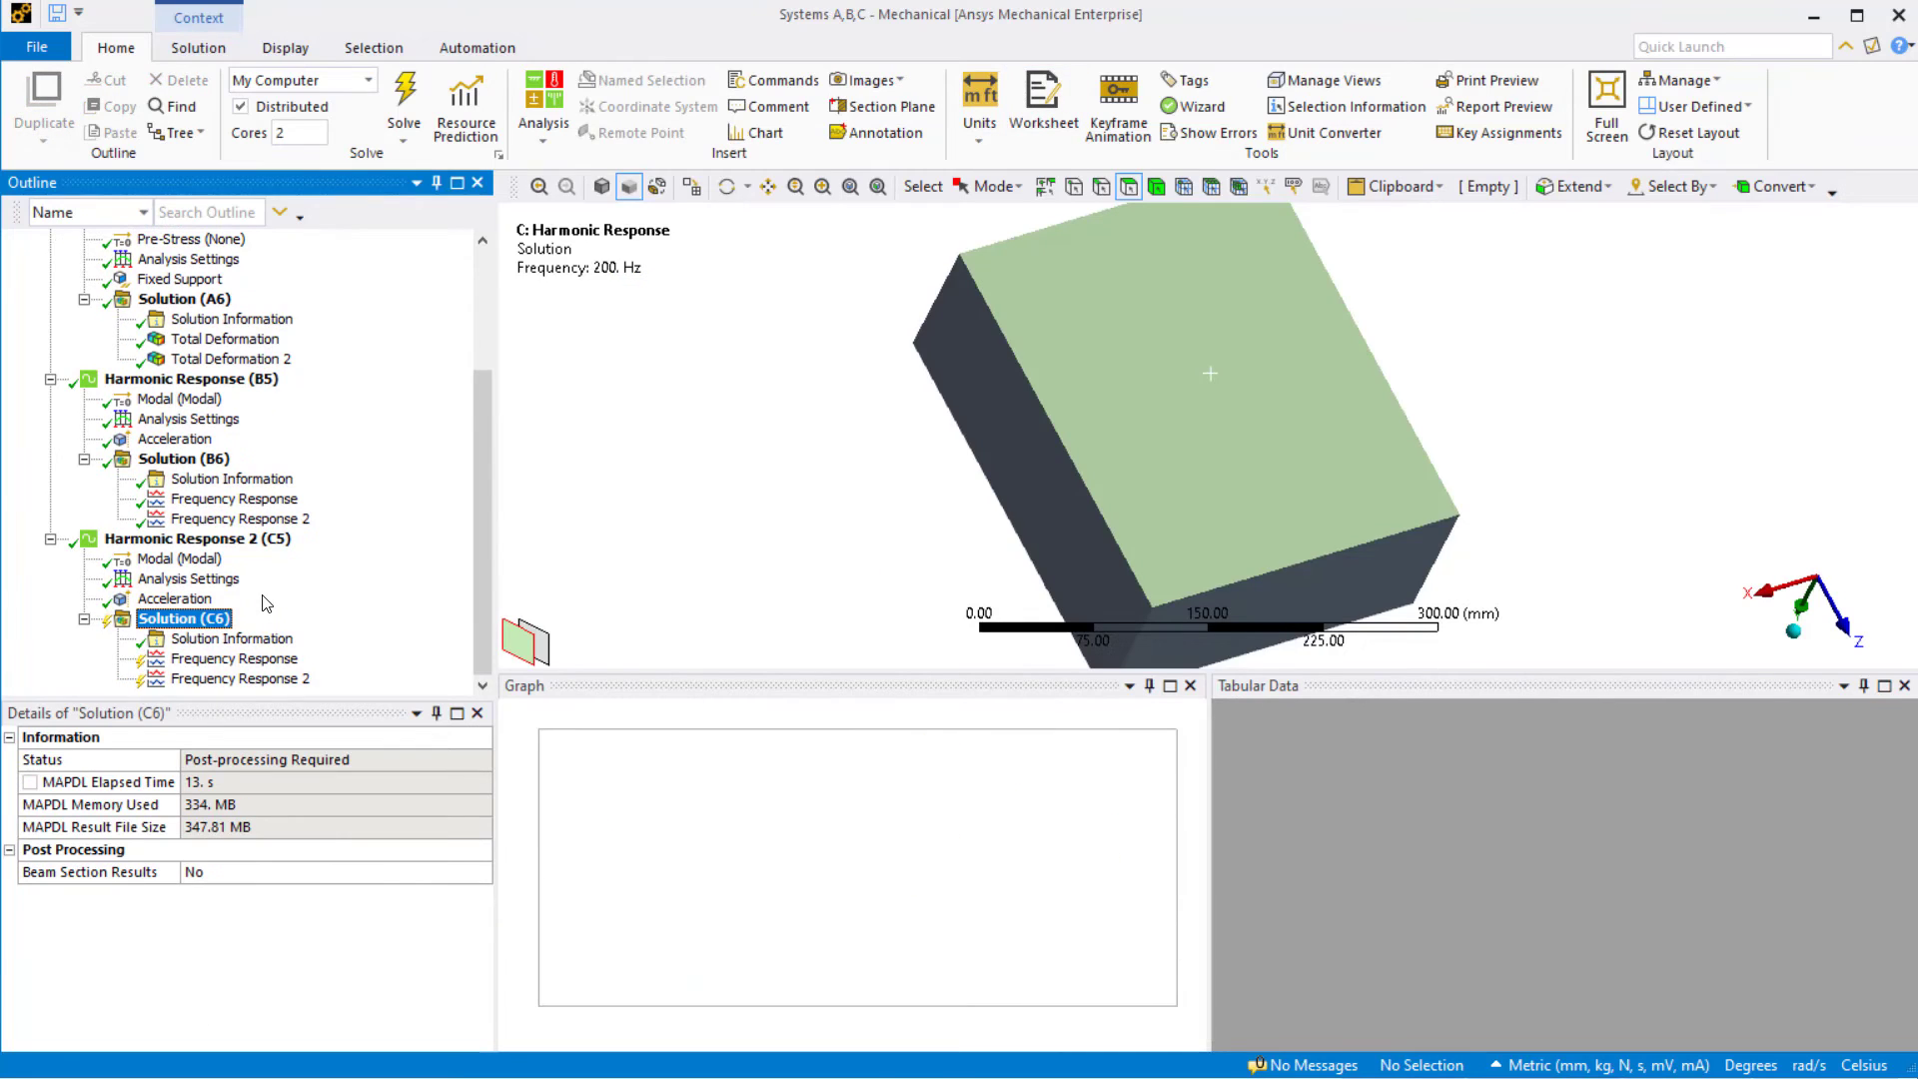
Evaluate all results of the Harmonic Response 2 solution and view the plots of its two frequency responses
{"action": "right_click", "coordinate": [205, 620]}
{"action": "left_click", "coordinate": [263, 667]}
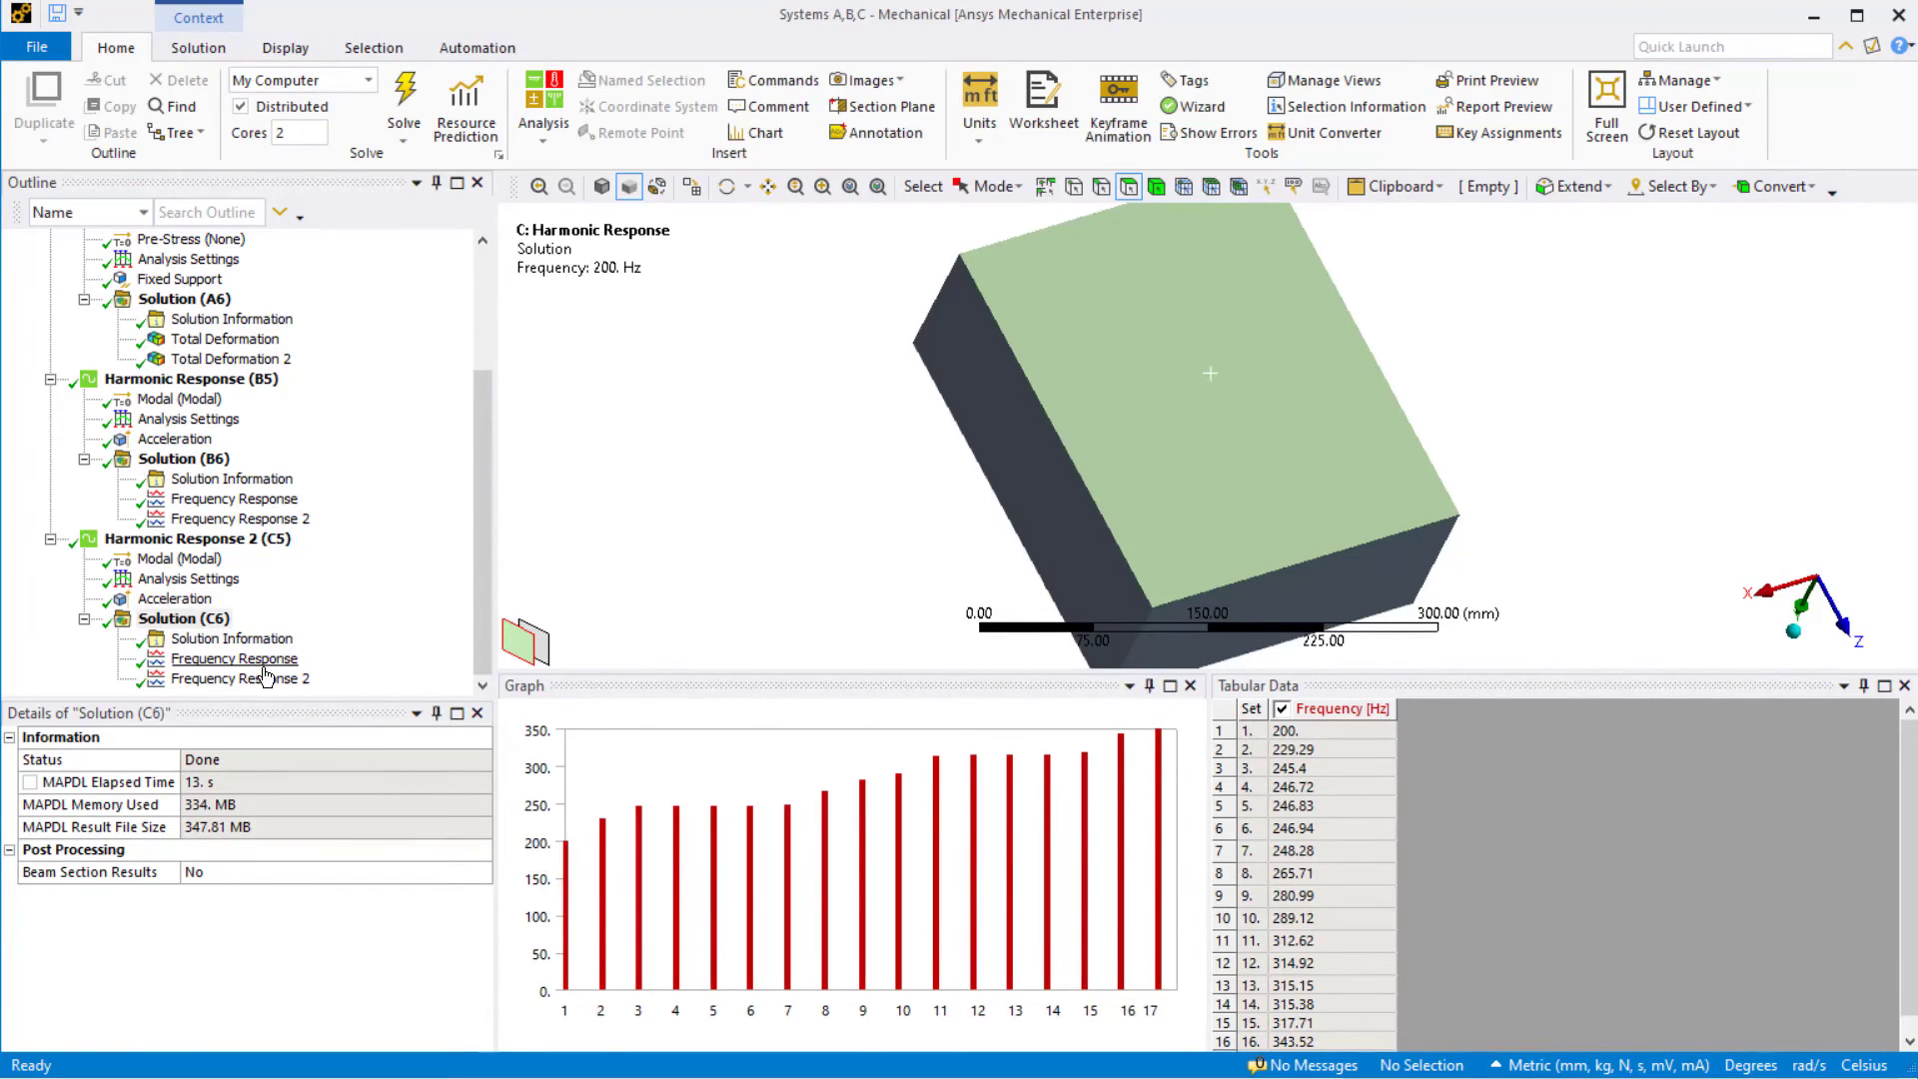
{"action": "left_click", "coordinate": [264, 667]}
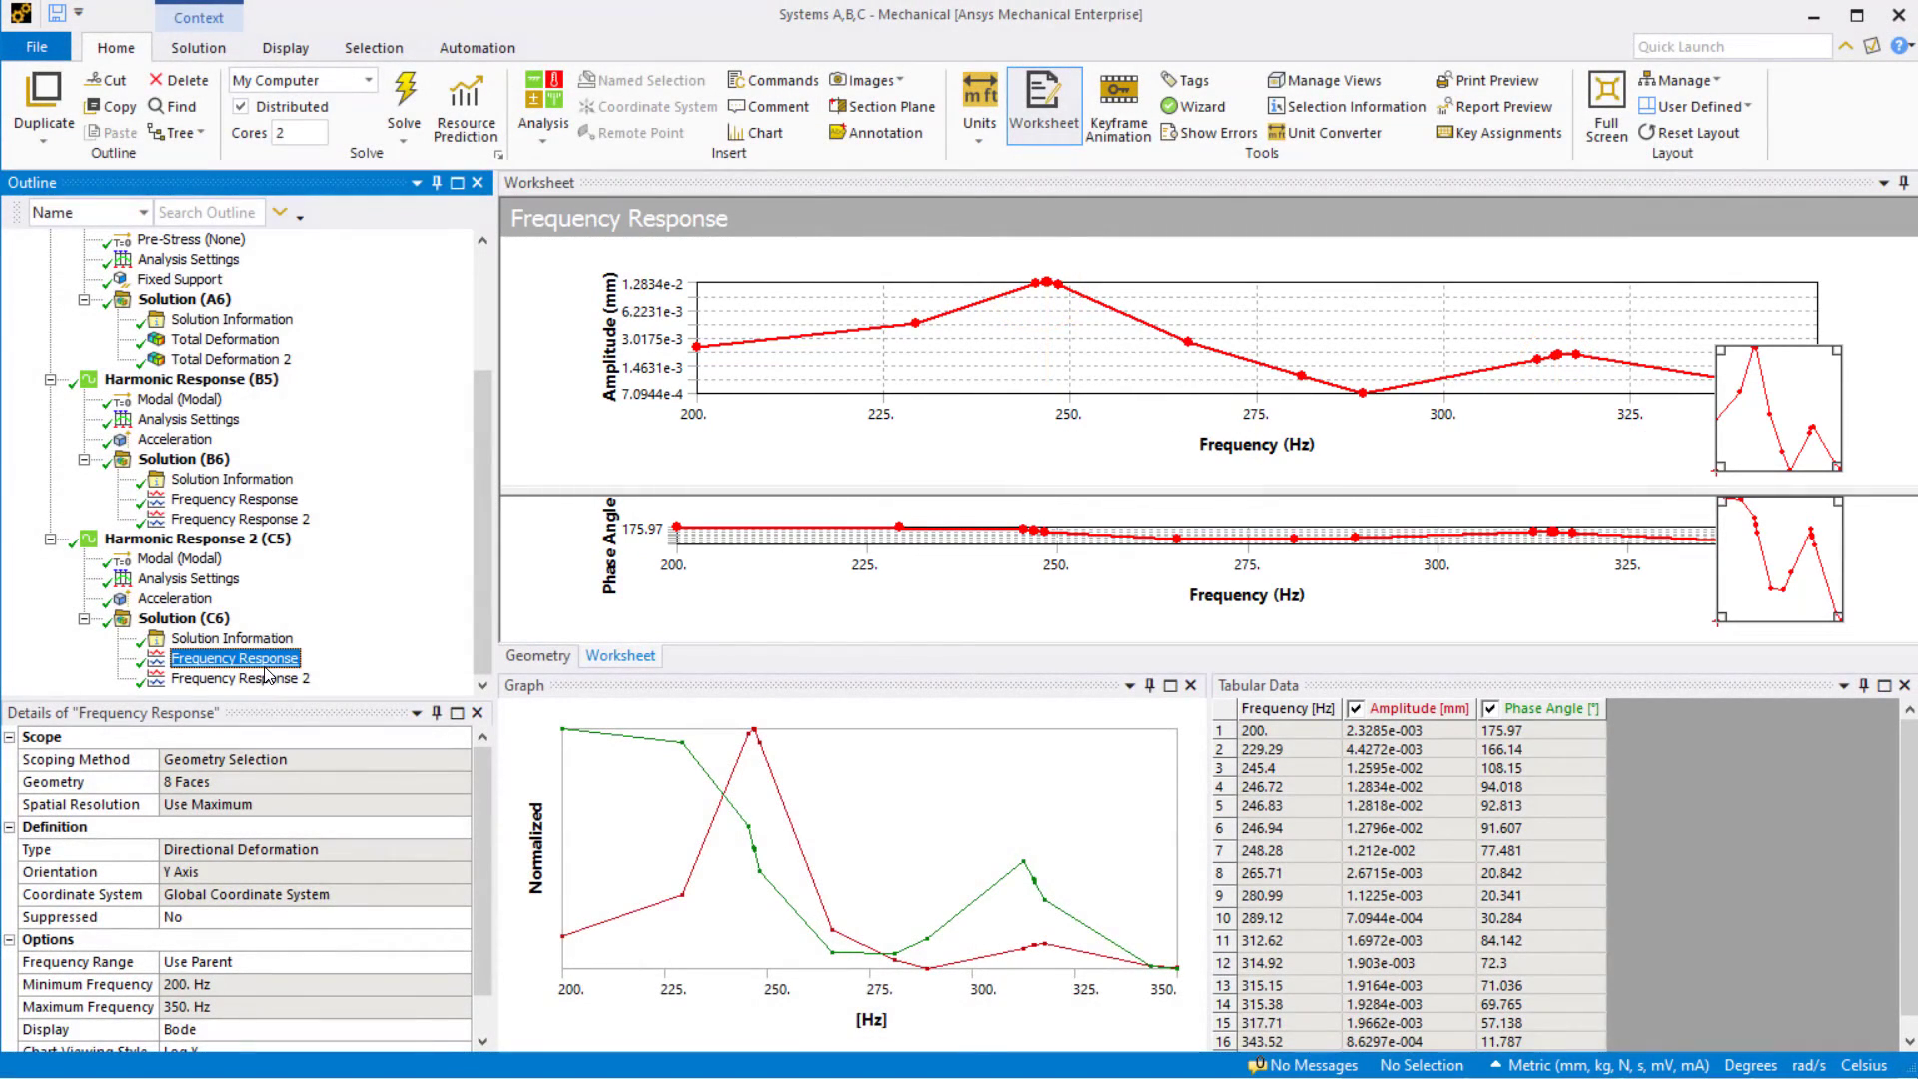
{"action": "left_click", "coordinate": [276, 681]}
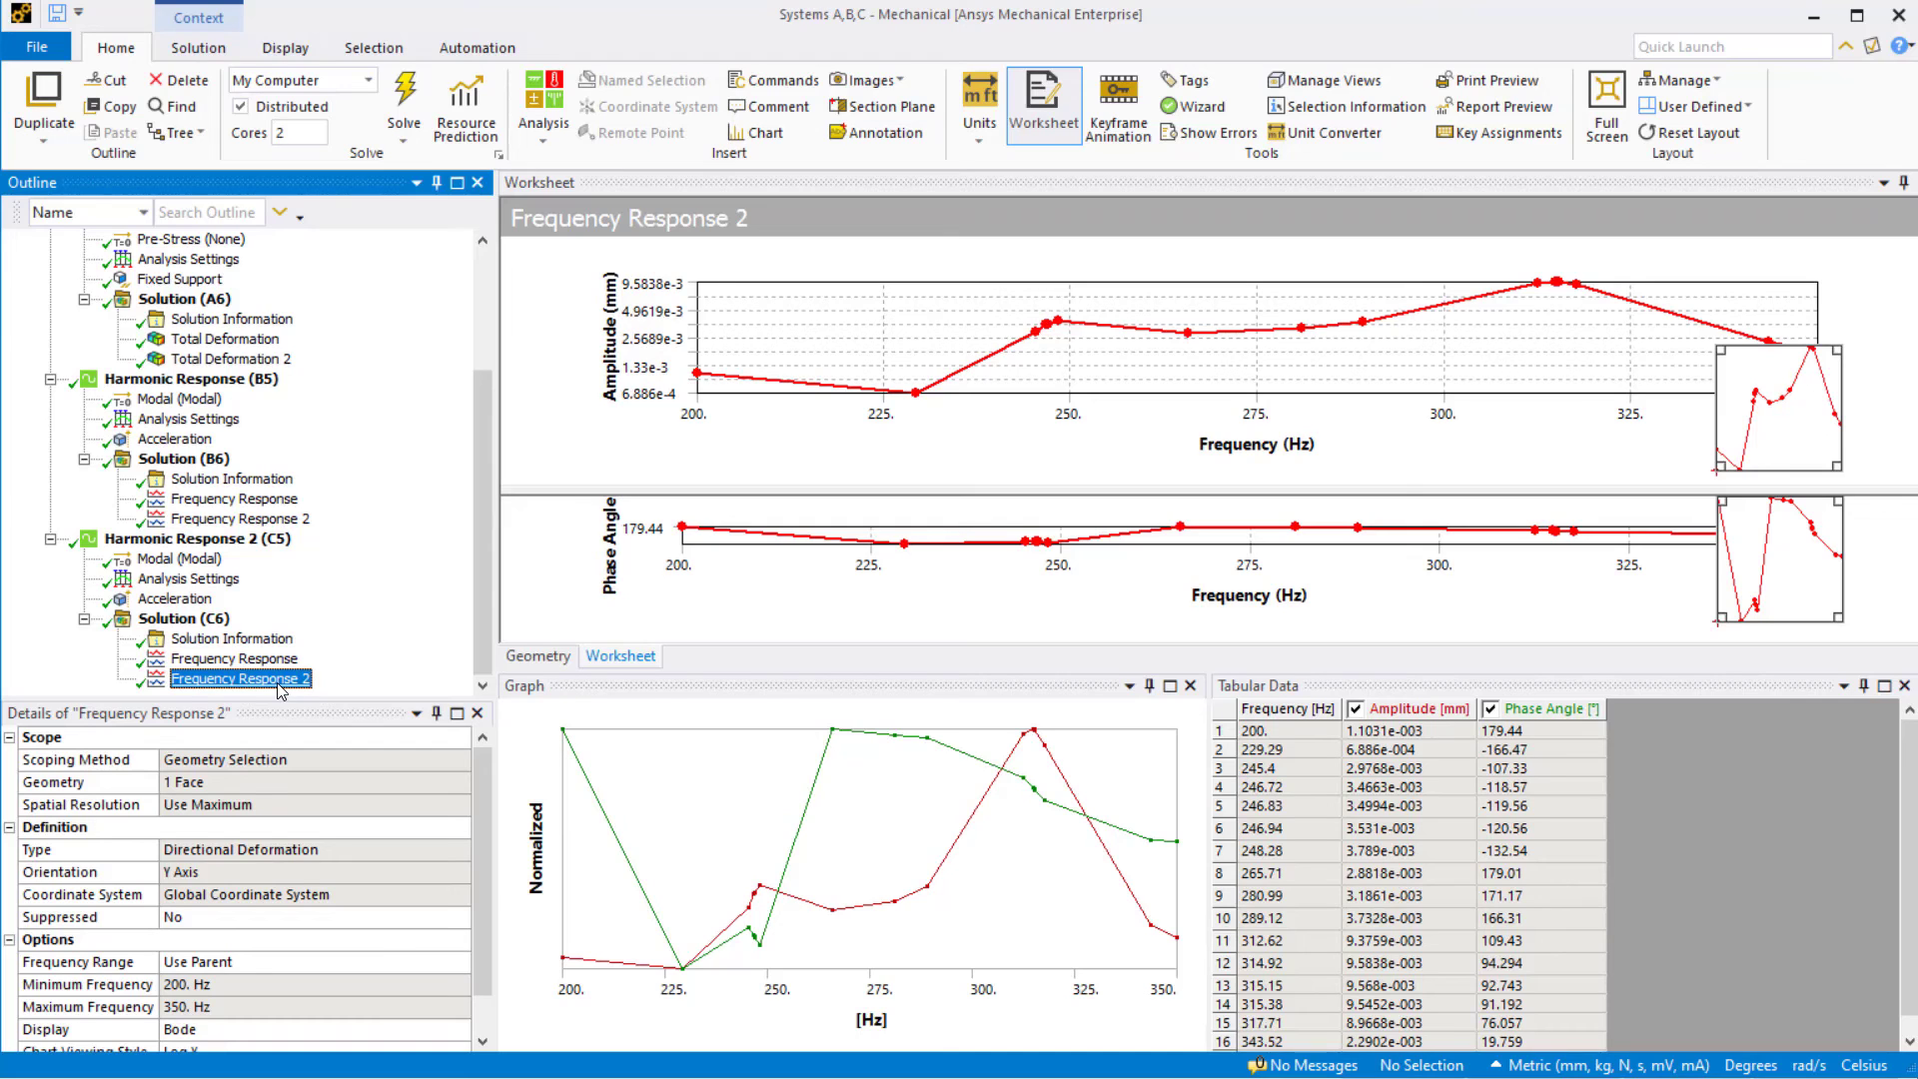
Create a comparison chart from the Frequency Response results of both harmonic analyses
{"action": "left_click", "coordinate": [251, 499]}
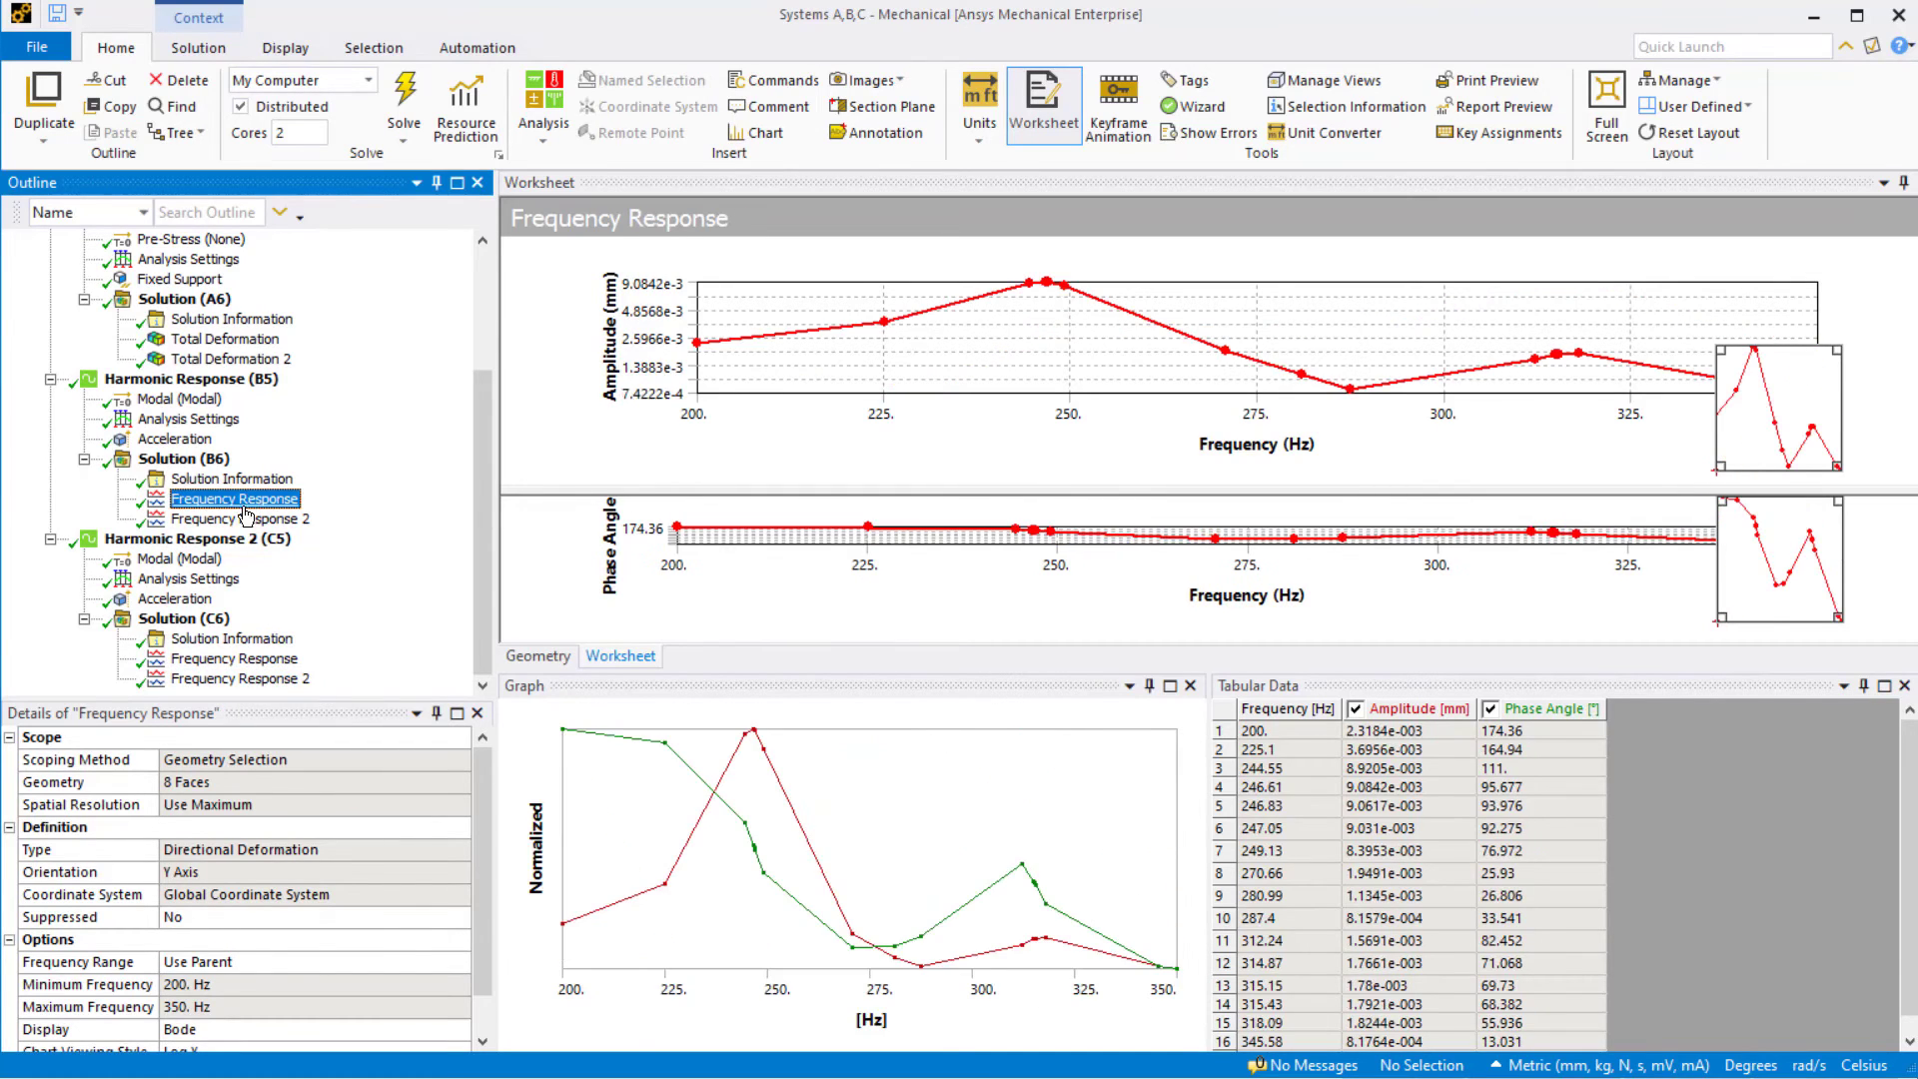
{"action": "left_click", "coordinate": [251, 659], "text": "ctrl"}
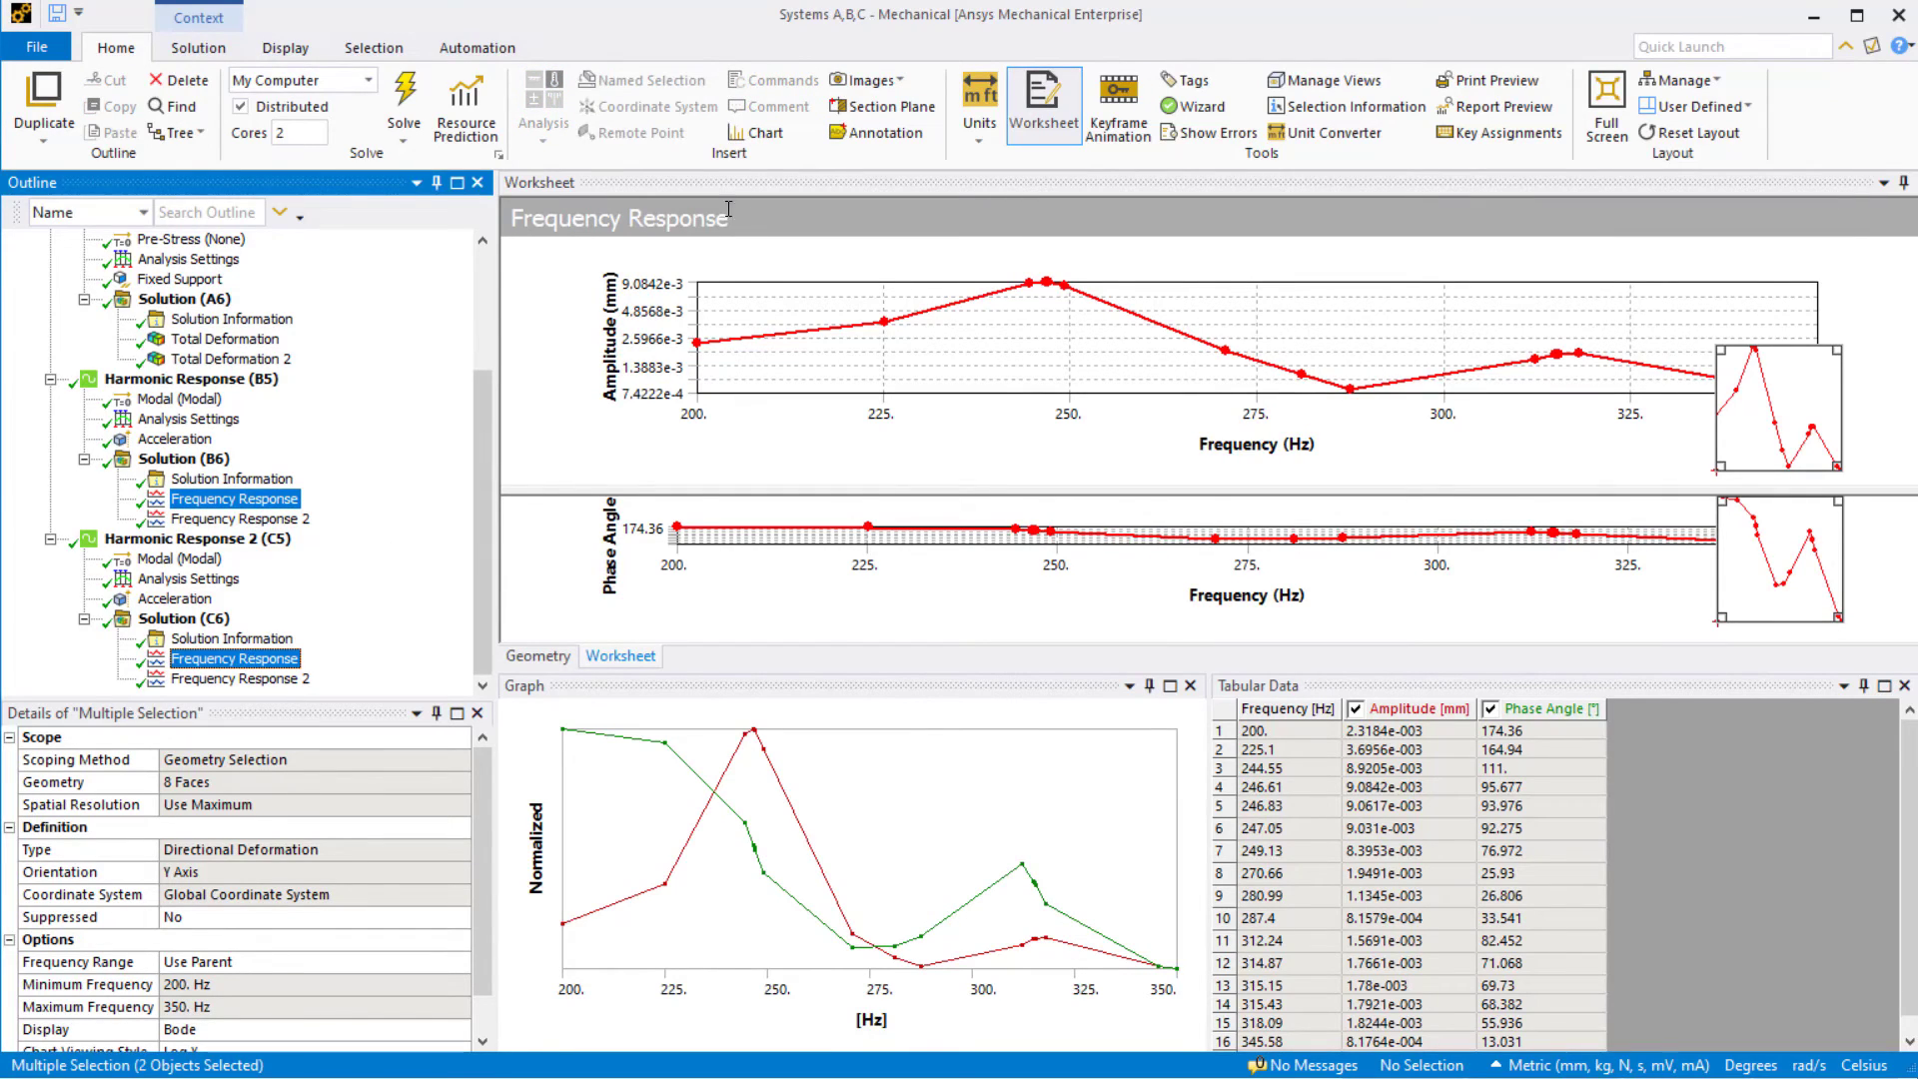
{"action": "left_click", "coordinate": [763, 130]}
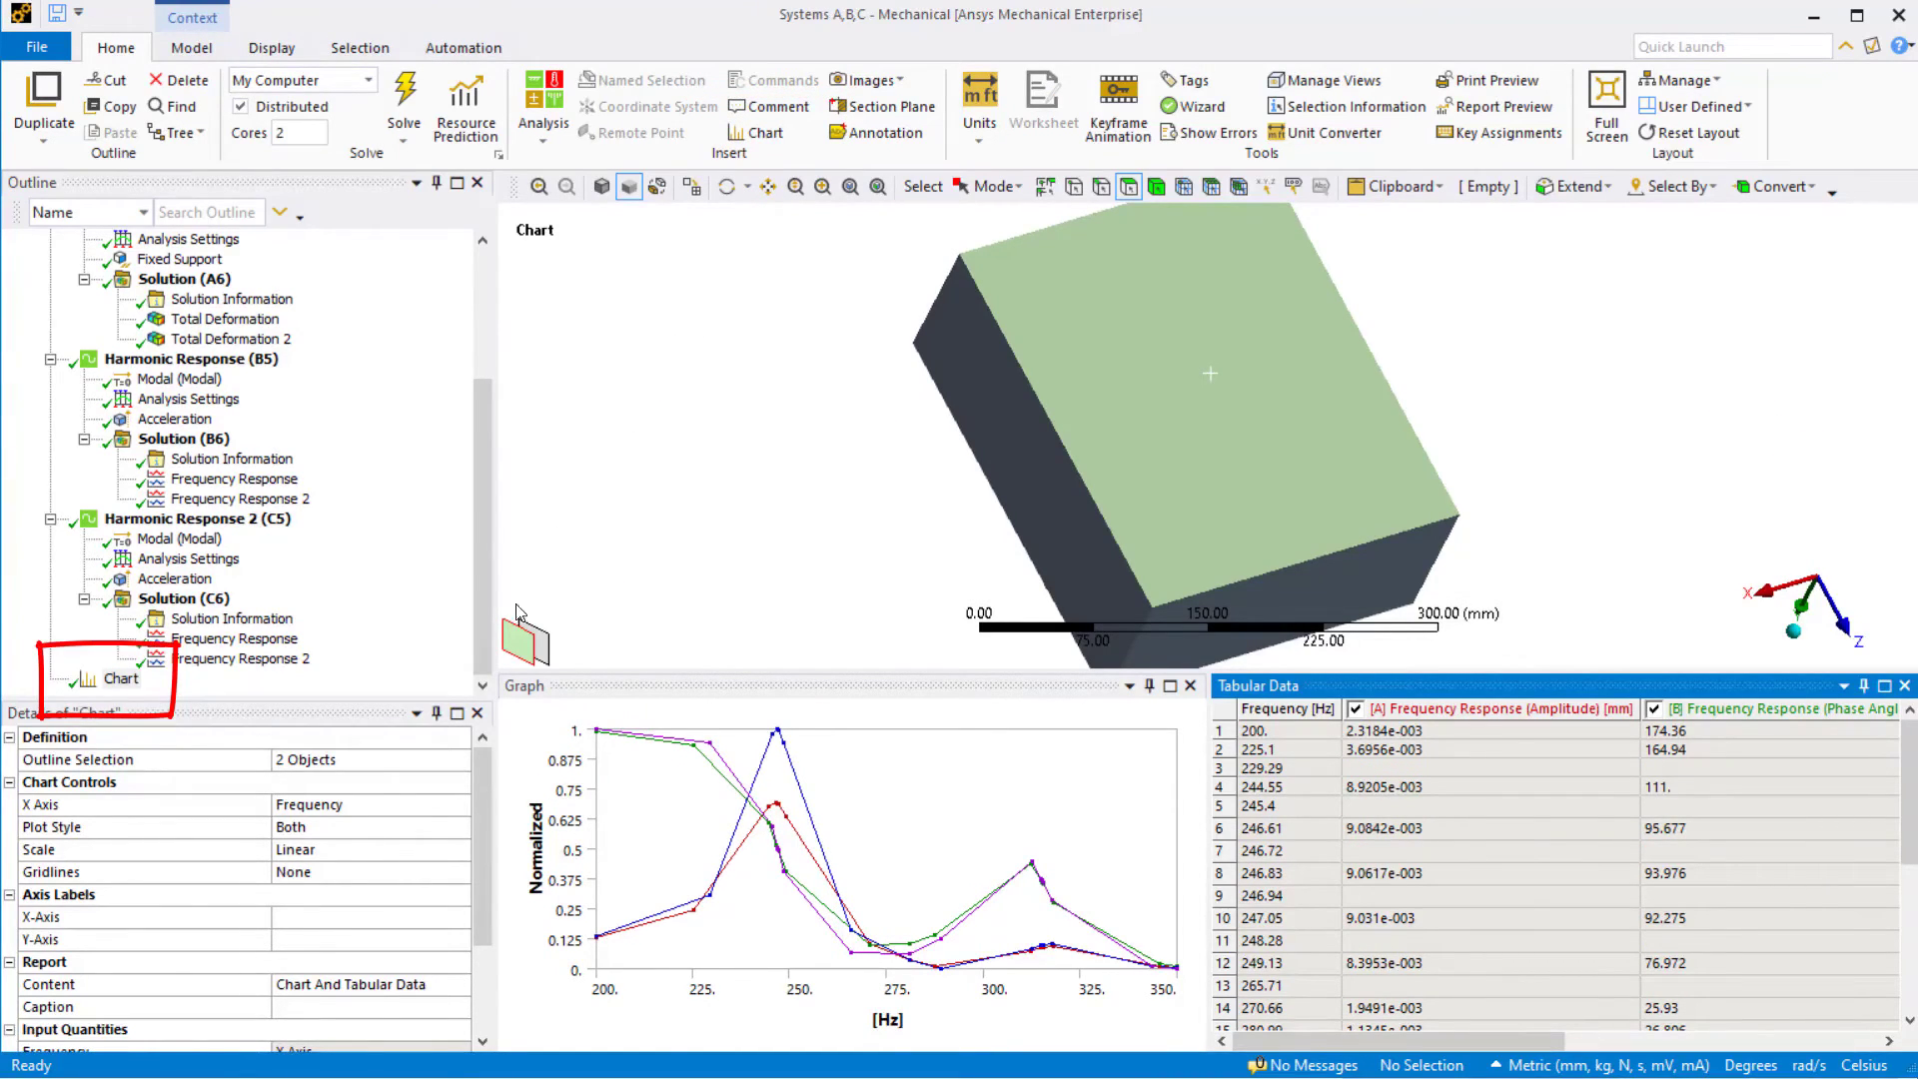
Set both Frequency Response phase angle output quantities, [B] and [D], to Omit in the first chart
{"action": "scroll", "coordinate": [431, 919], "scroll_direction": "down", "scroll_amount": 2}
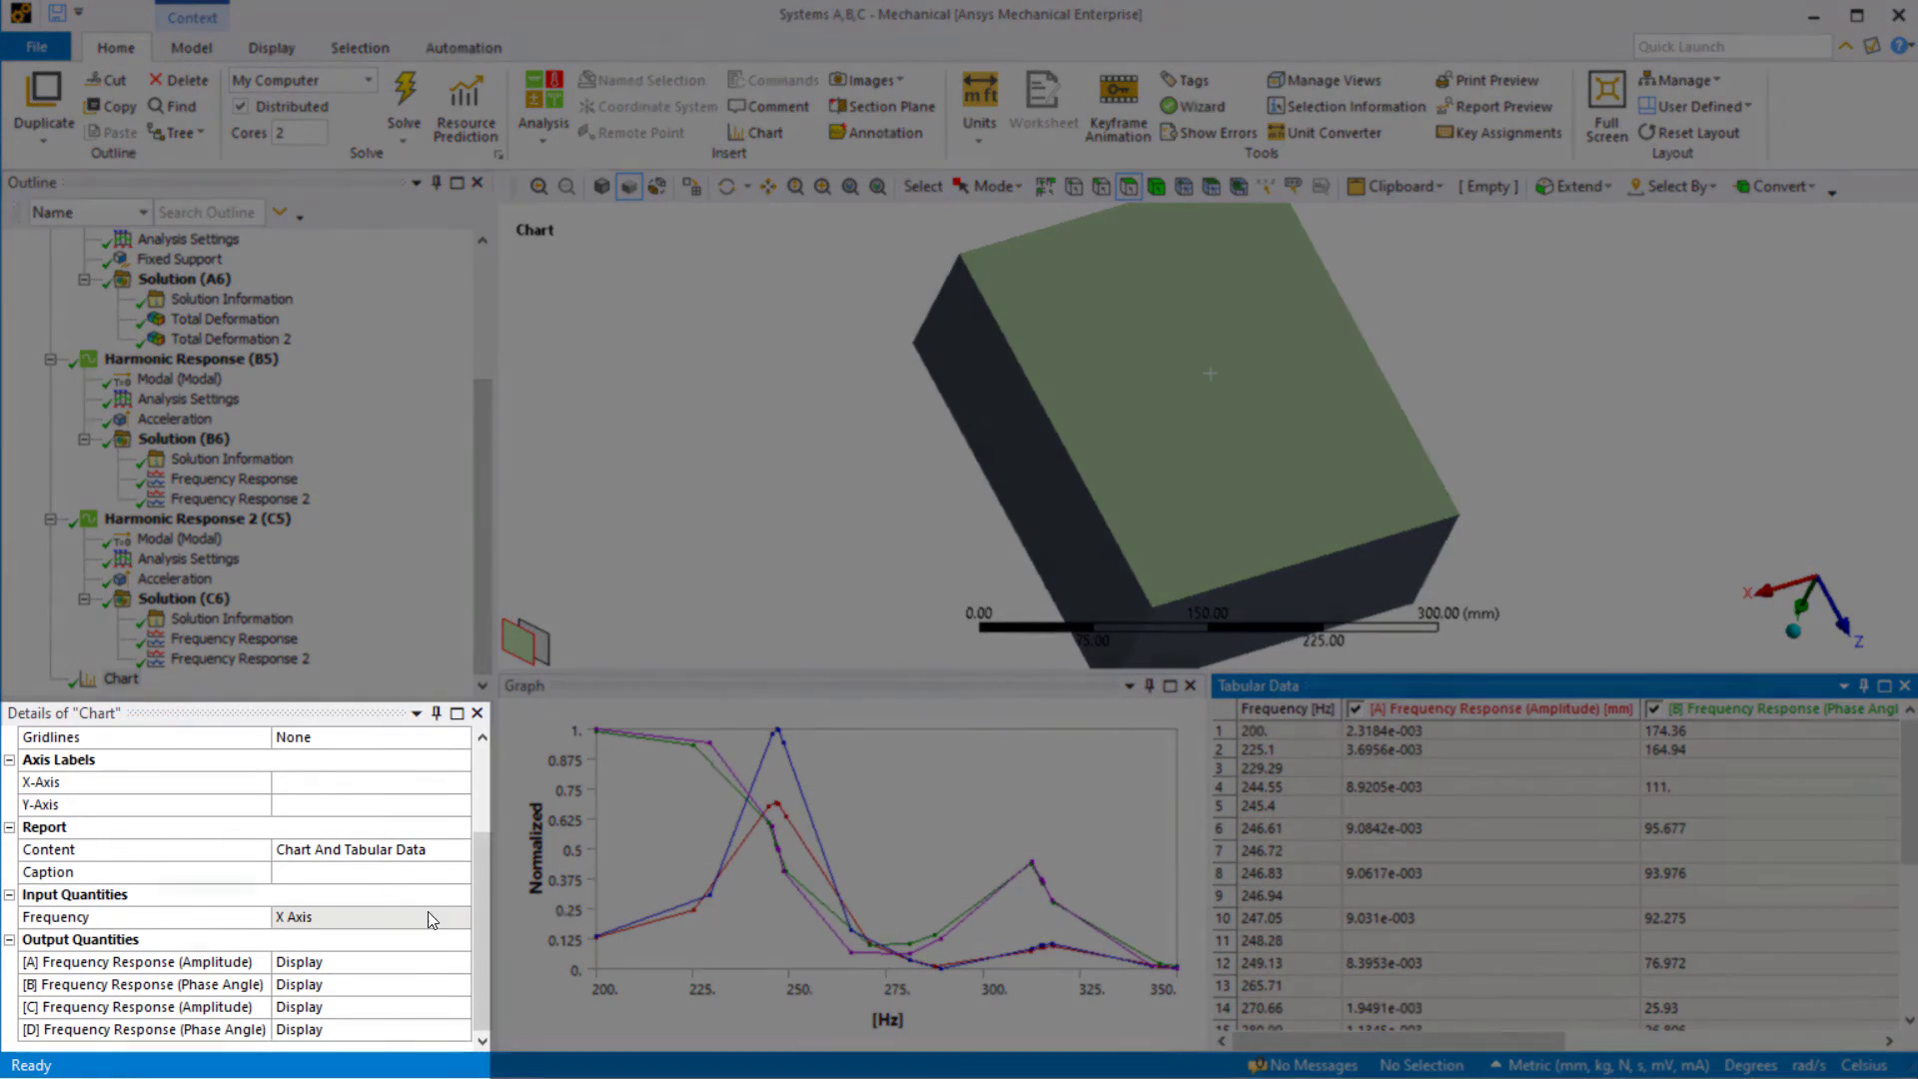
{"action": "left_click", "coordinate": [399, 985]}
{"action": "left_click", "coordinate": [459, 984]}
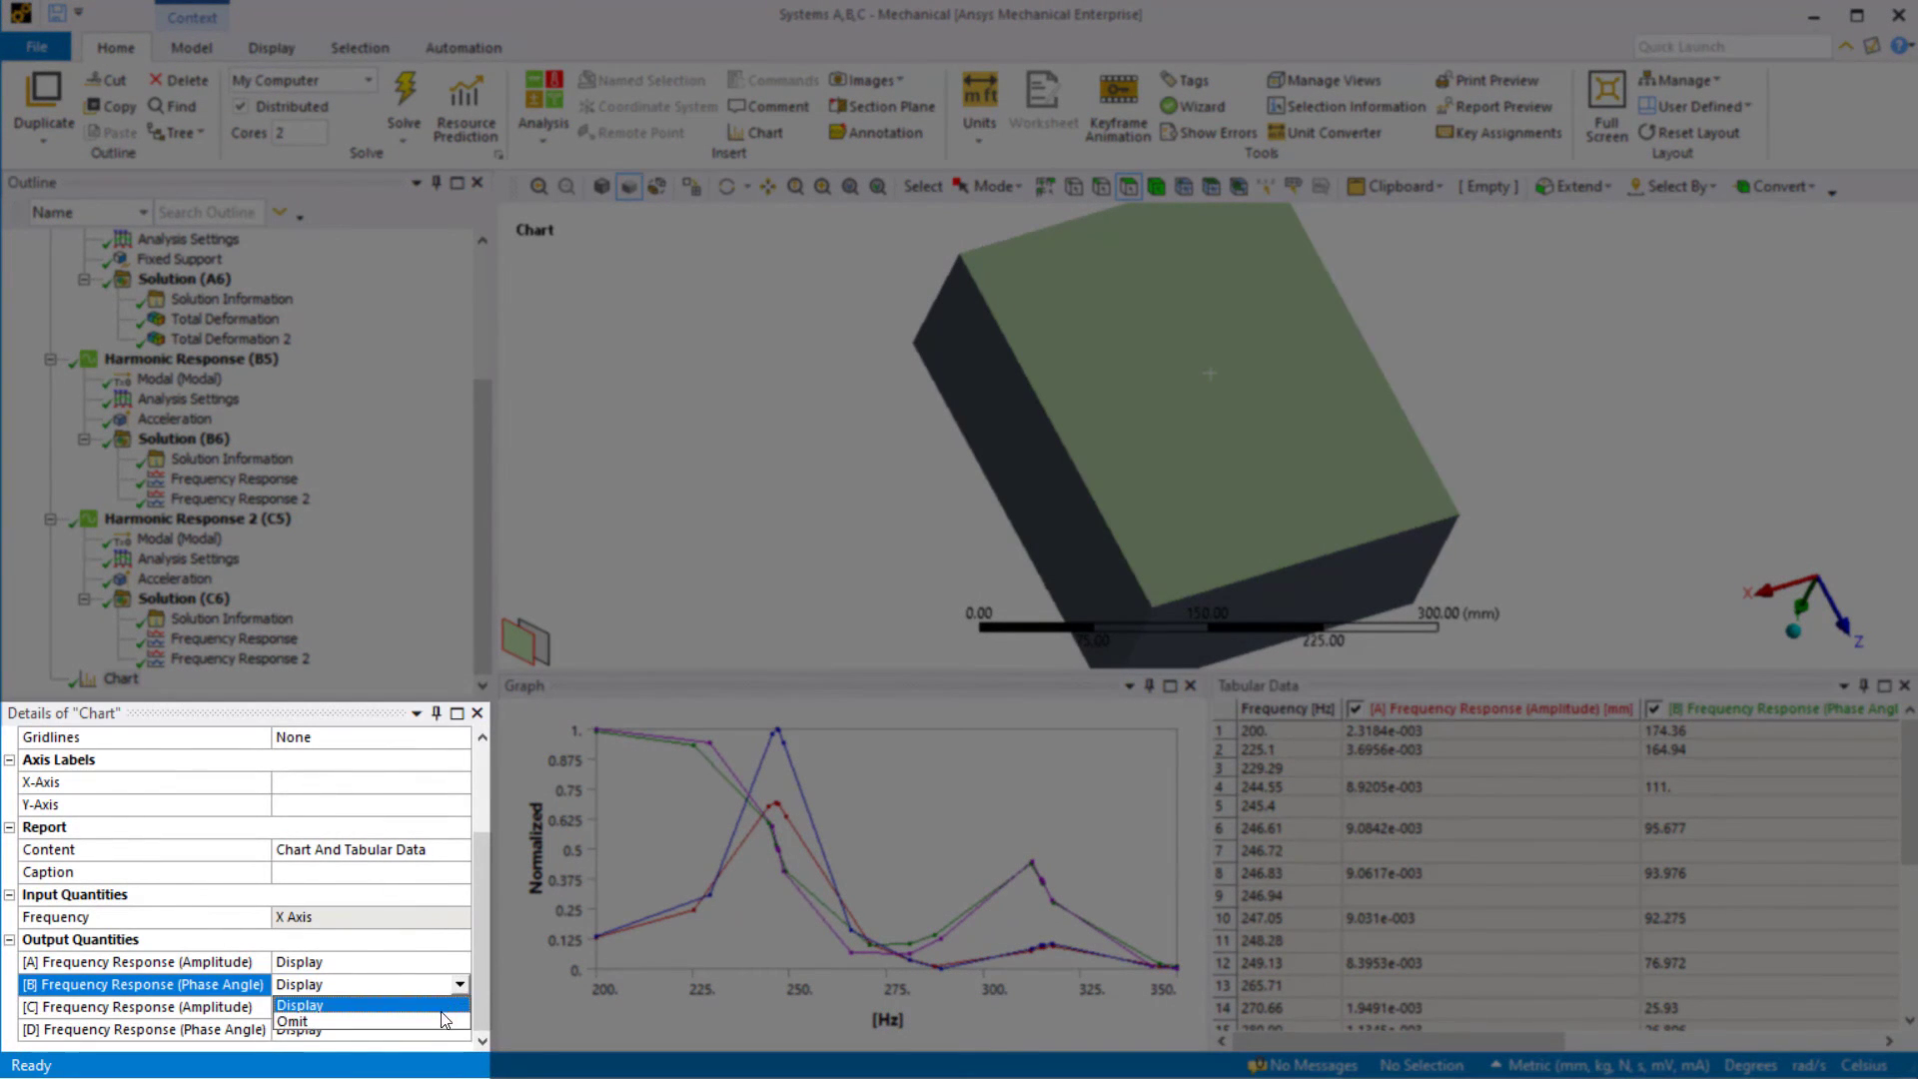
{"action": "left_click", "coordinate": [444, 1020]}
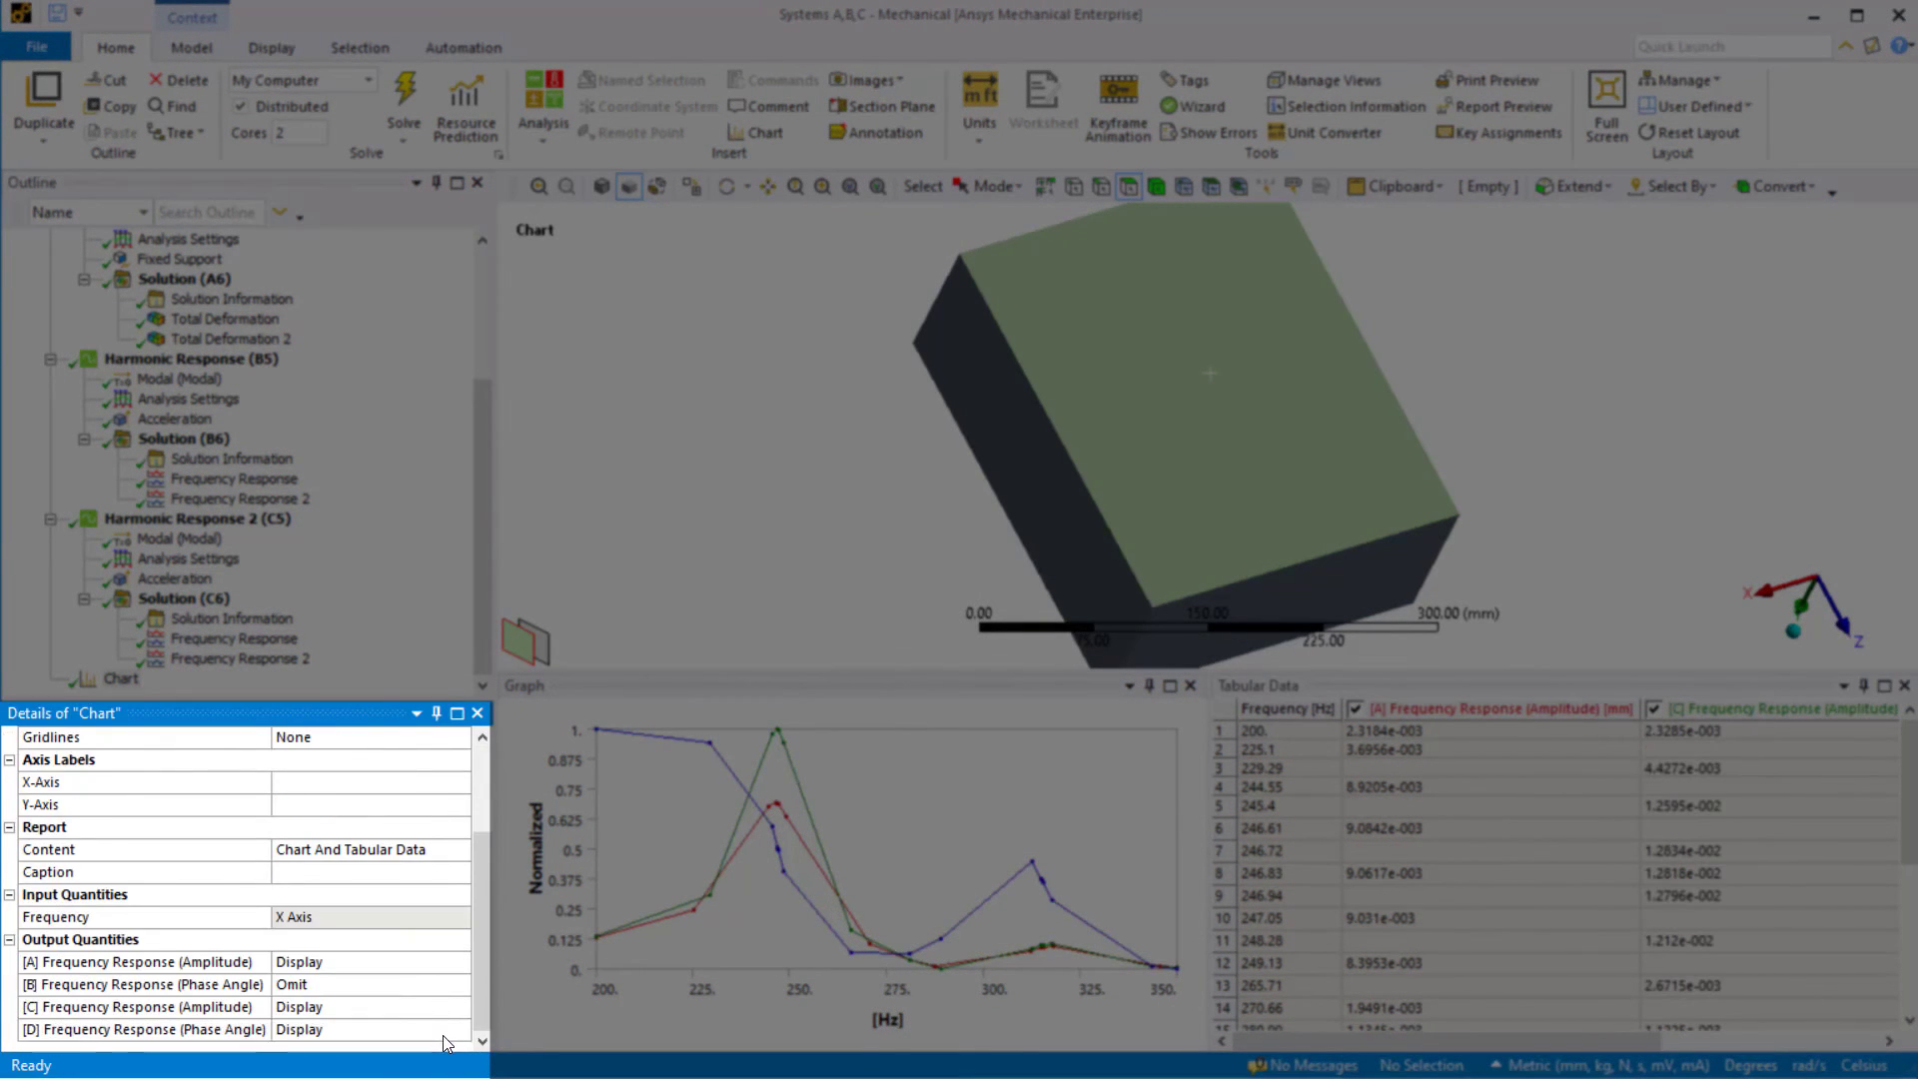
{"action": "left_click", "coordinate": [441, 1035]}
{"action": "left_click", "coordinate": [458, 1029]}
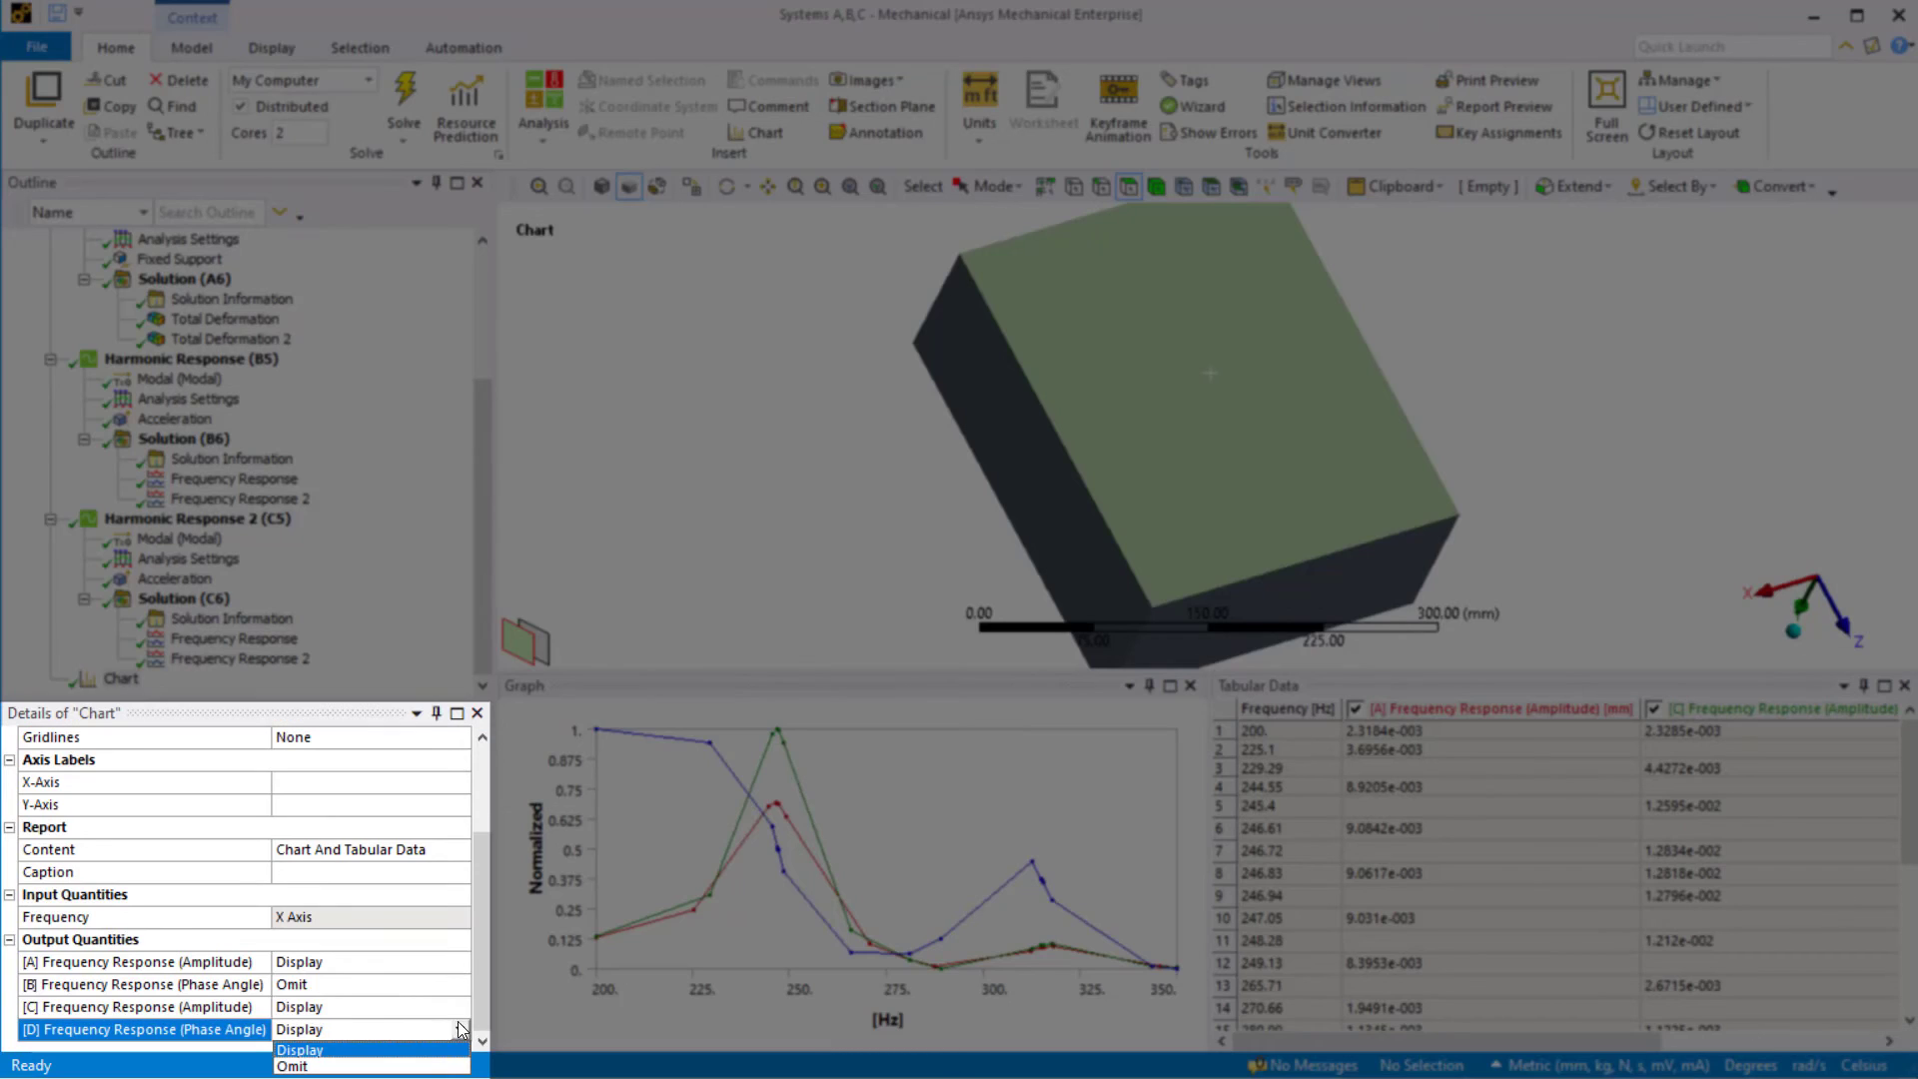
{"action": "left_click", "coordinate": [427, 1065]}
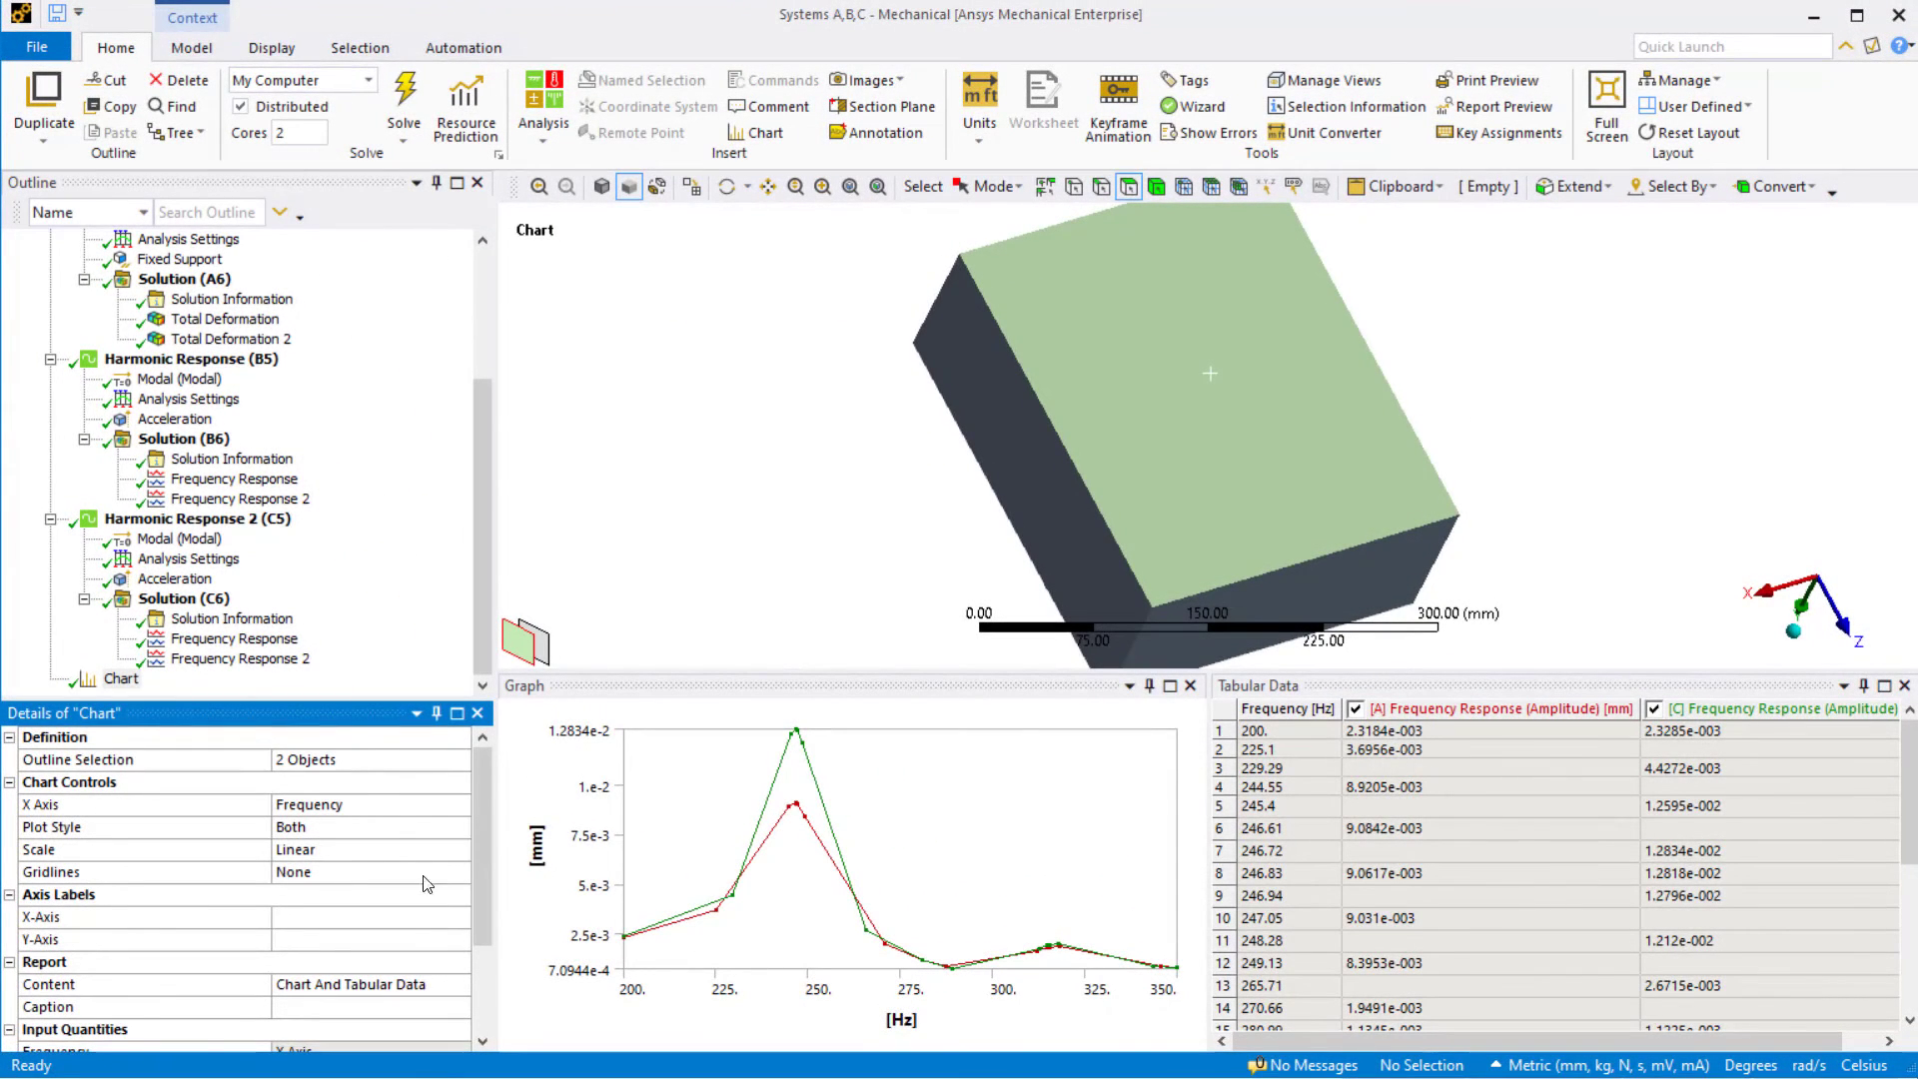
Create a second comparison chart from the Frequency Response 2 results of both harmonic analyses
{"action": "left_click", "coordinate": [262, 500]}
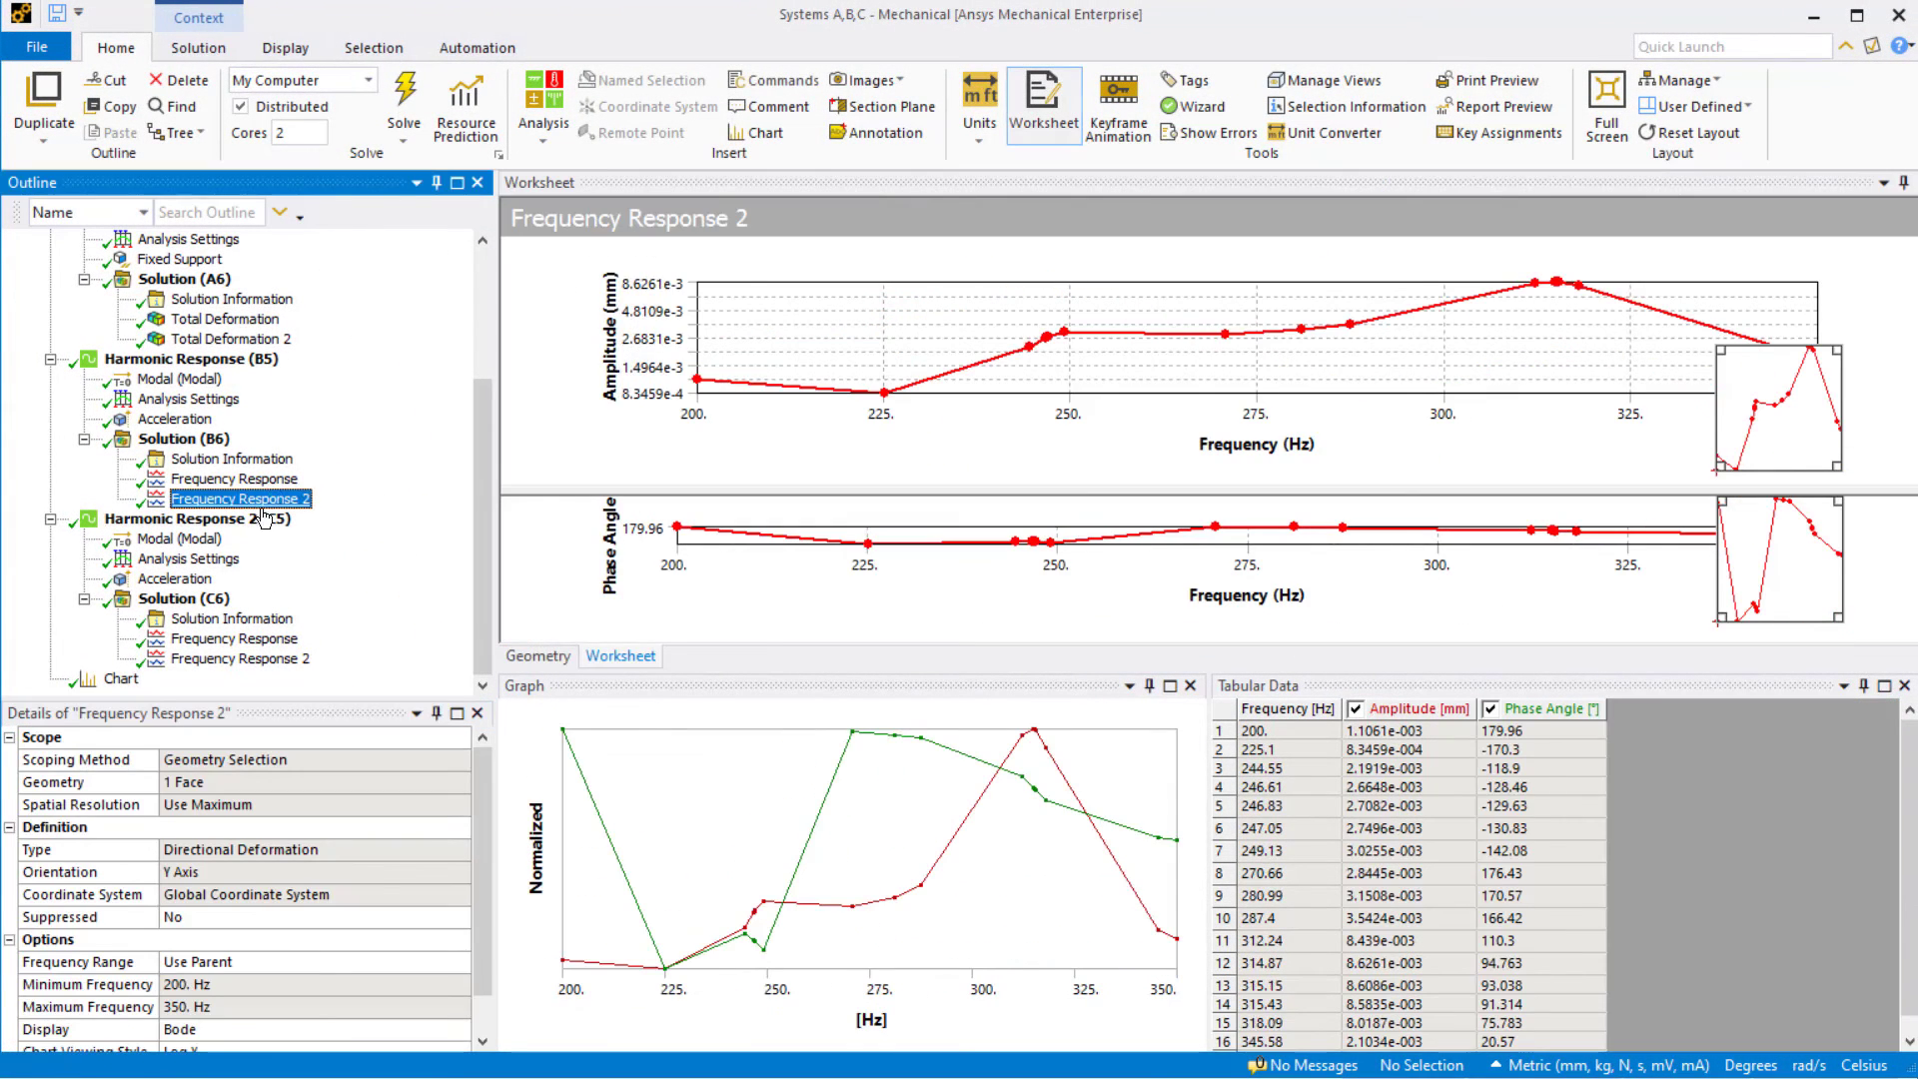
{"action": "left_click_drag", "start_coordinate": [268, 665], "coordinate": [268, 667]}
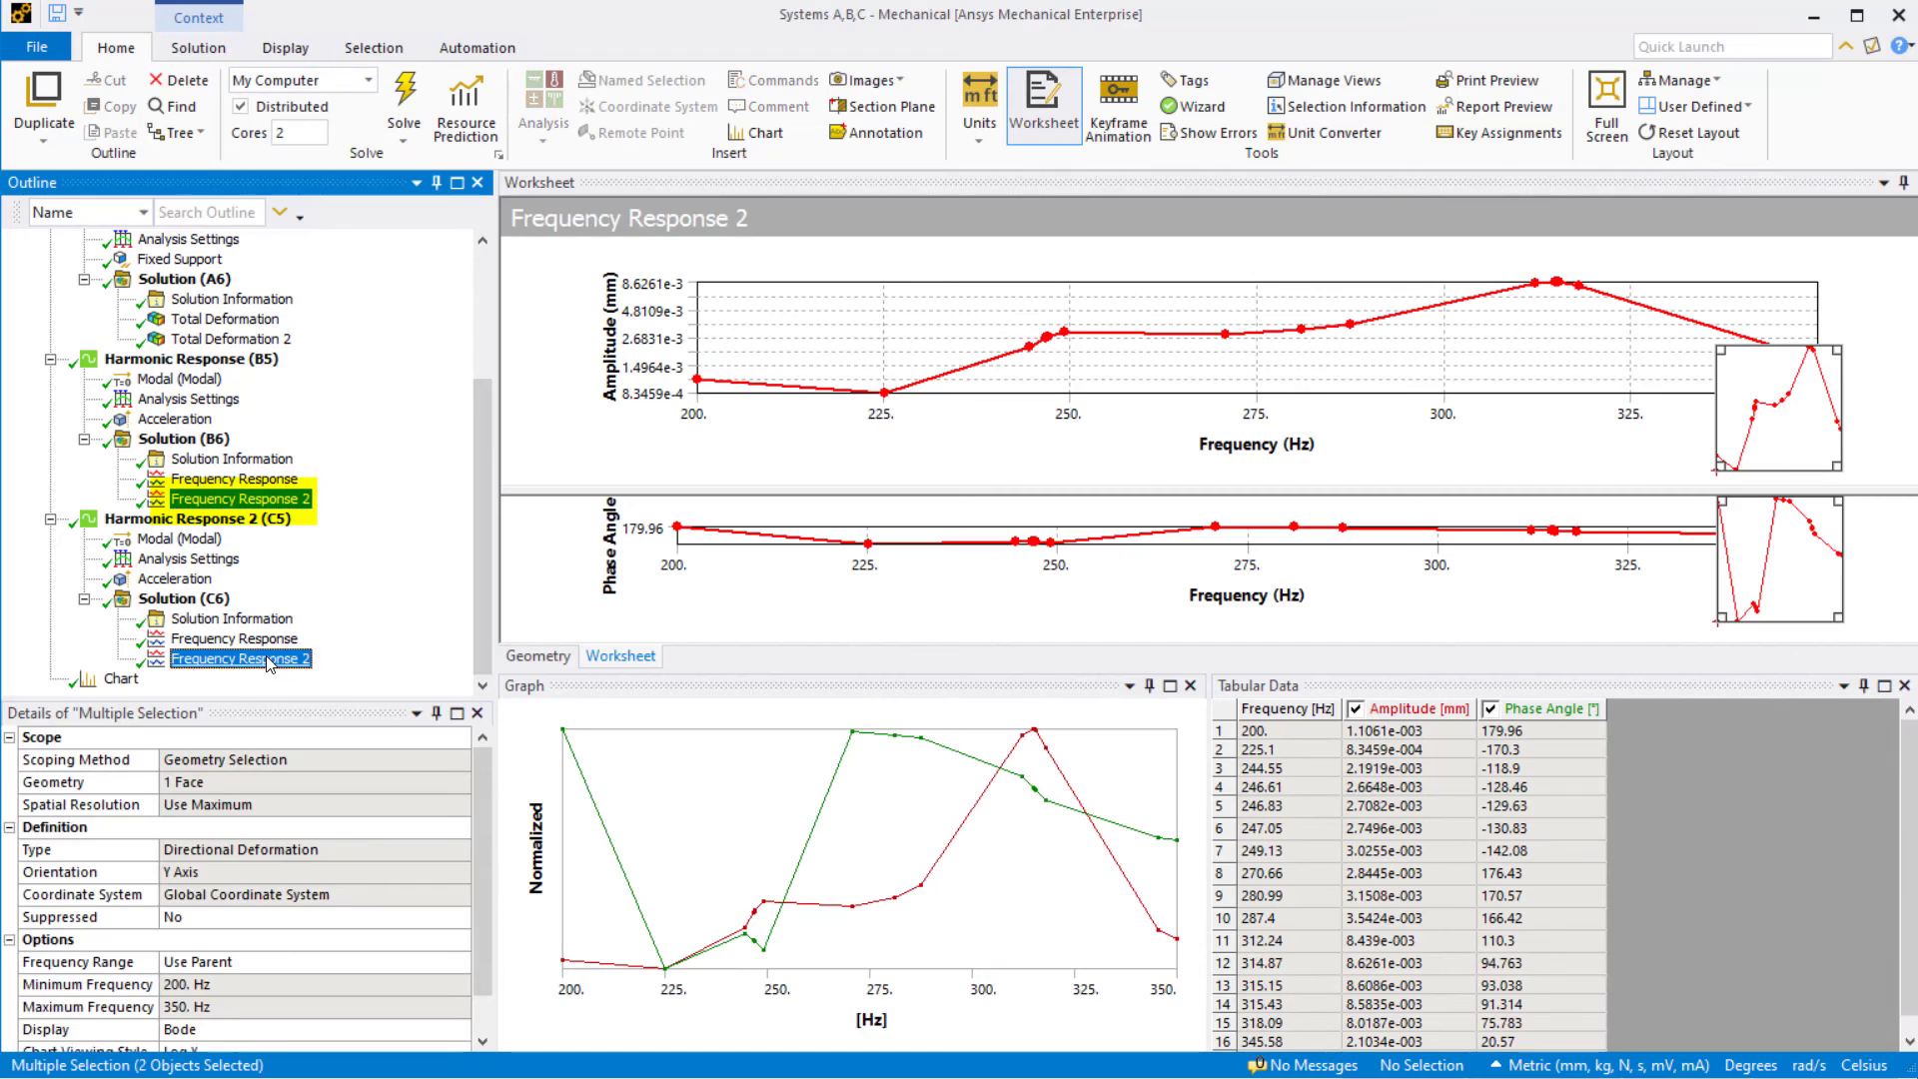
{"action": "left_click", "coordinate": [758, 134]}
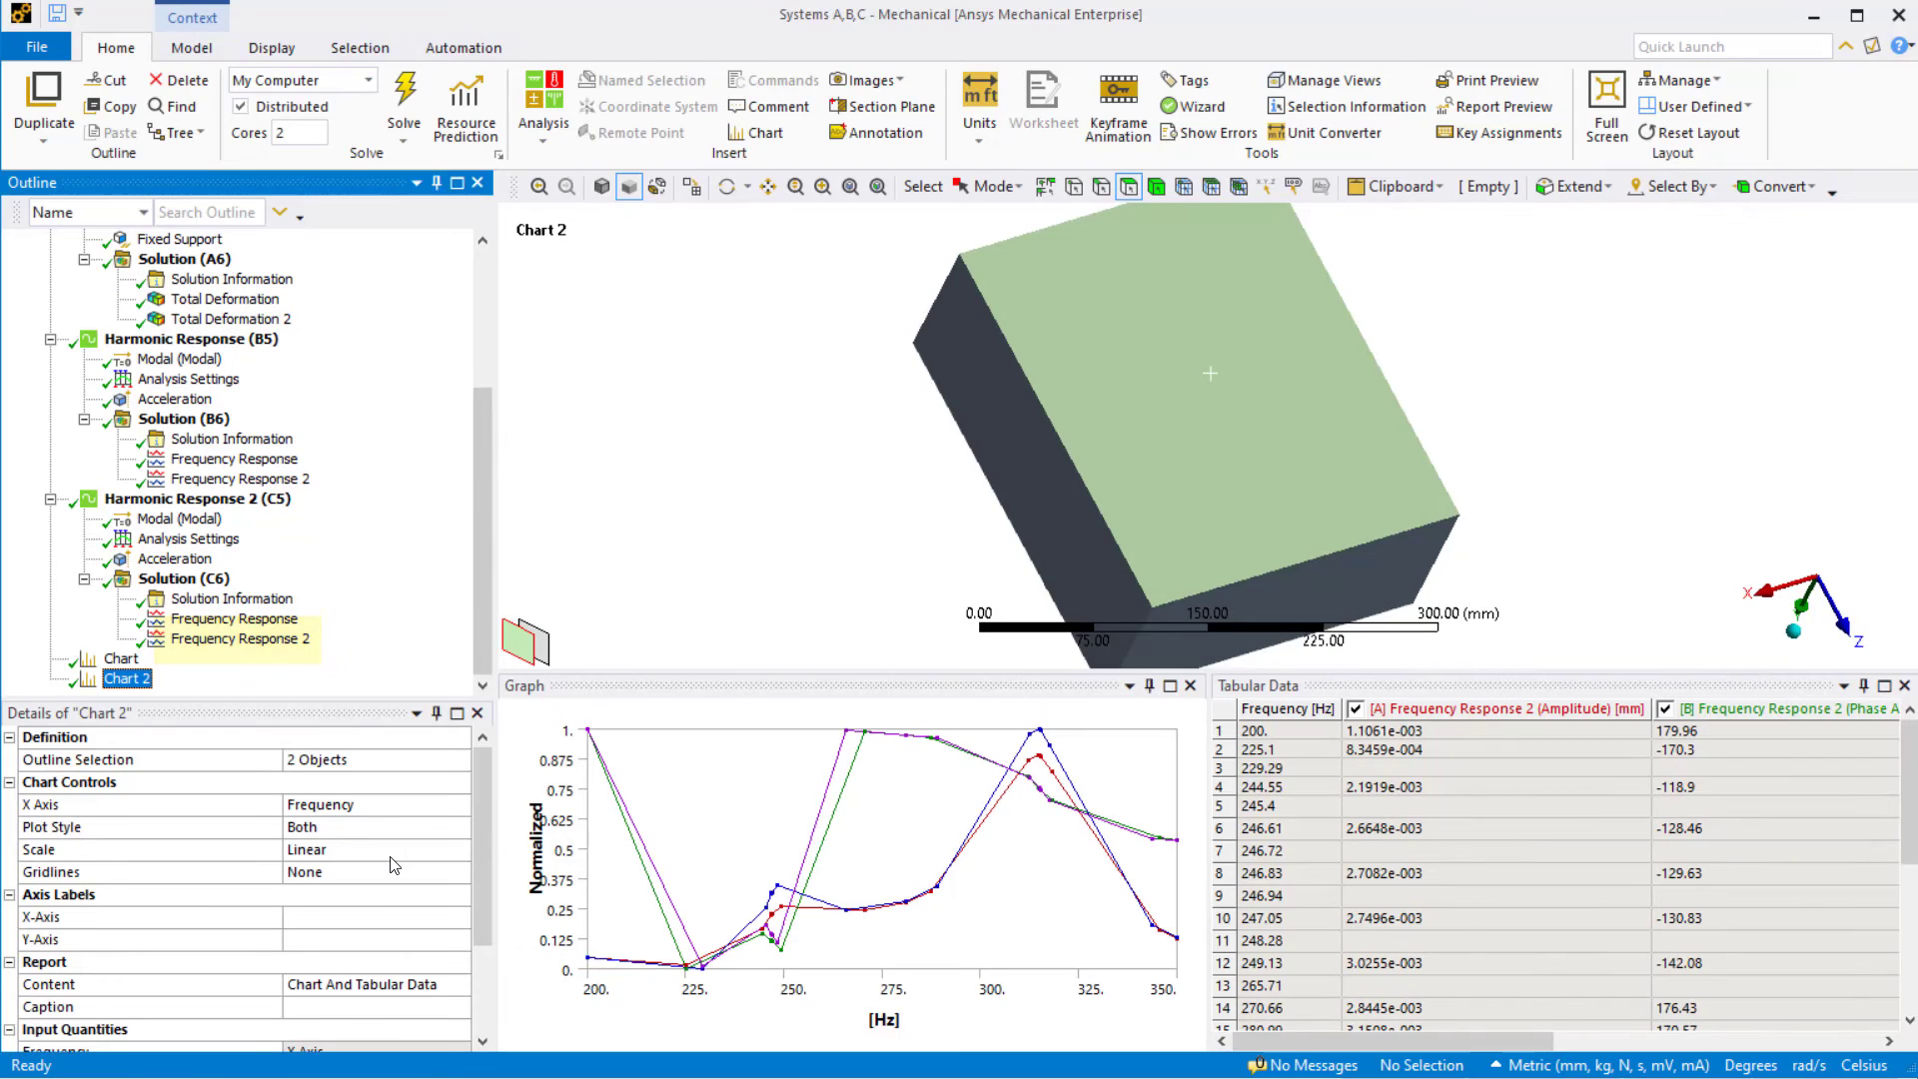
Set both Frequency Response 2 phase angle output quantities, [B] and [D], to Omit in Chart 2
{"action": "scroll", "coordinate": [394, 924], "scroll_direction": "down", "scroll_amount": 2}
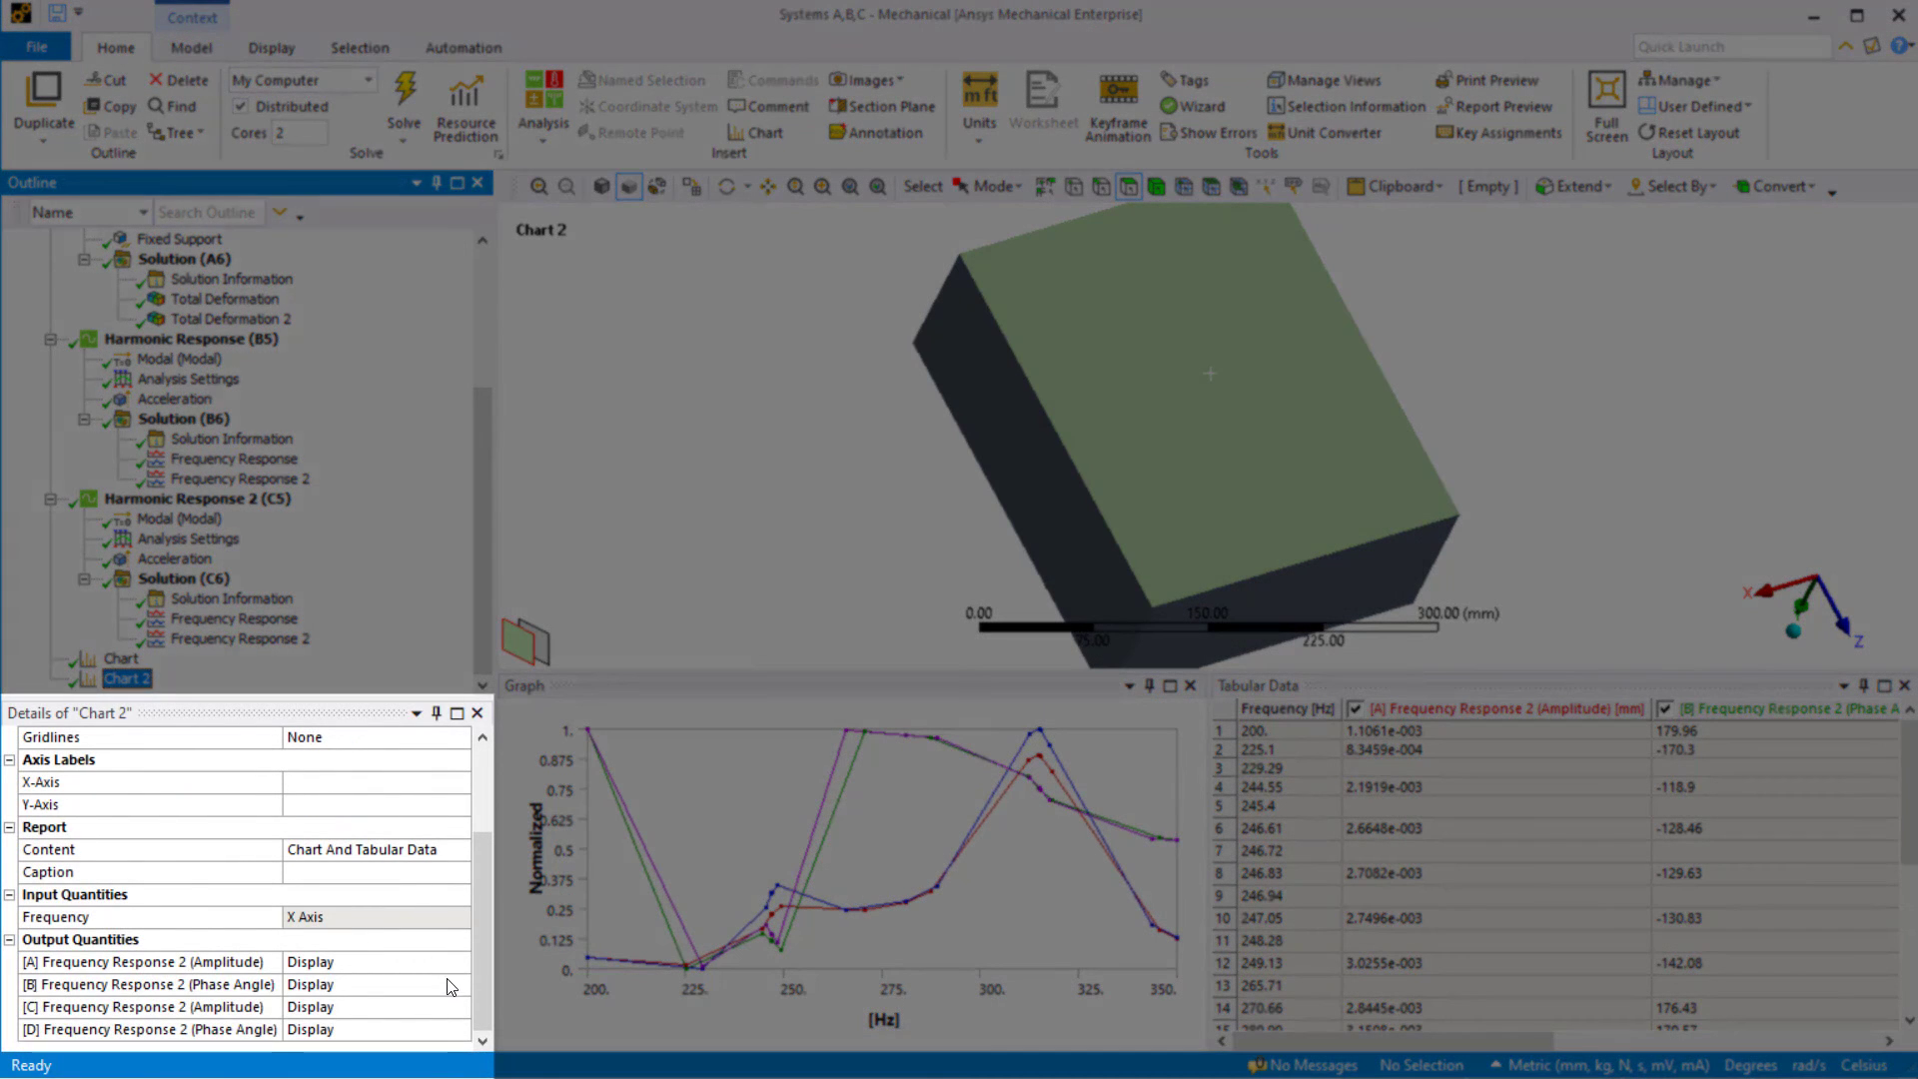
{"action": "left_click", "coordinate": [452, 987]}
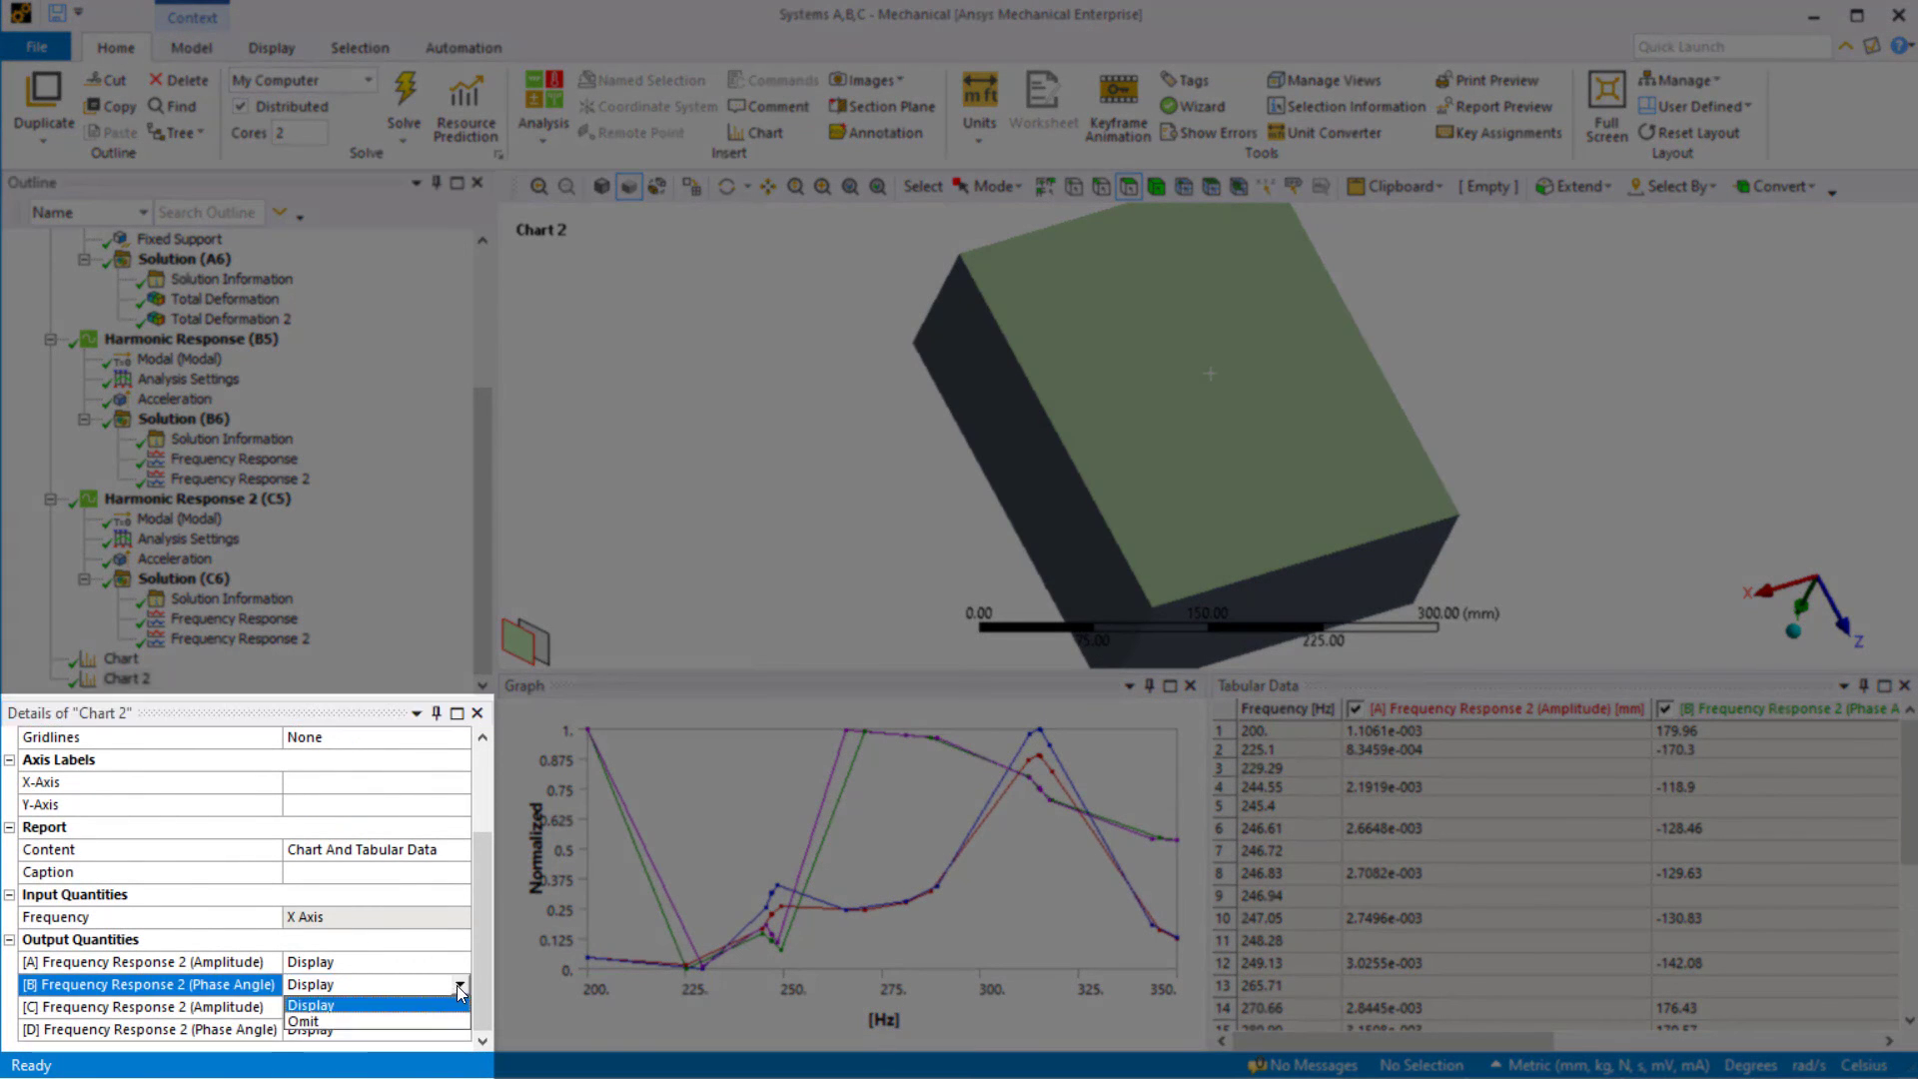
{"action": "left_click", "coordinate": [448, 1020]}
{"action": "scroll", "coordinate": [448, 1023], "scroll_direction": "down", "scroll_amount": 2}
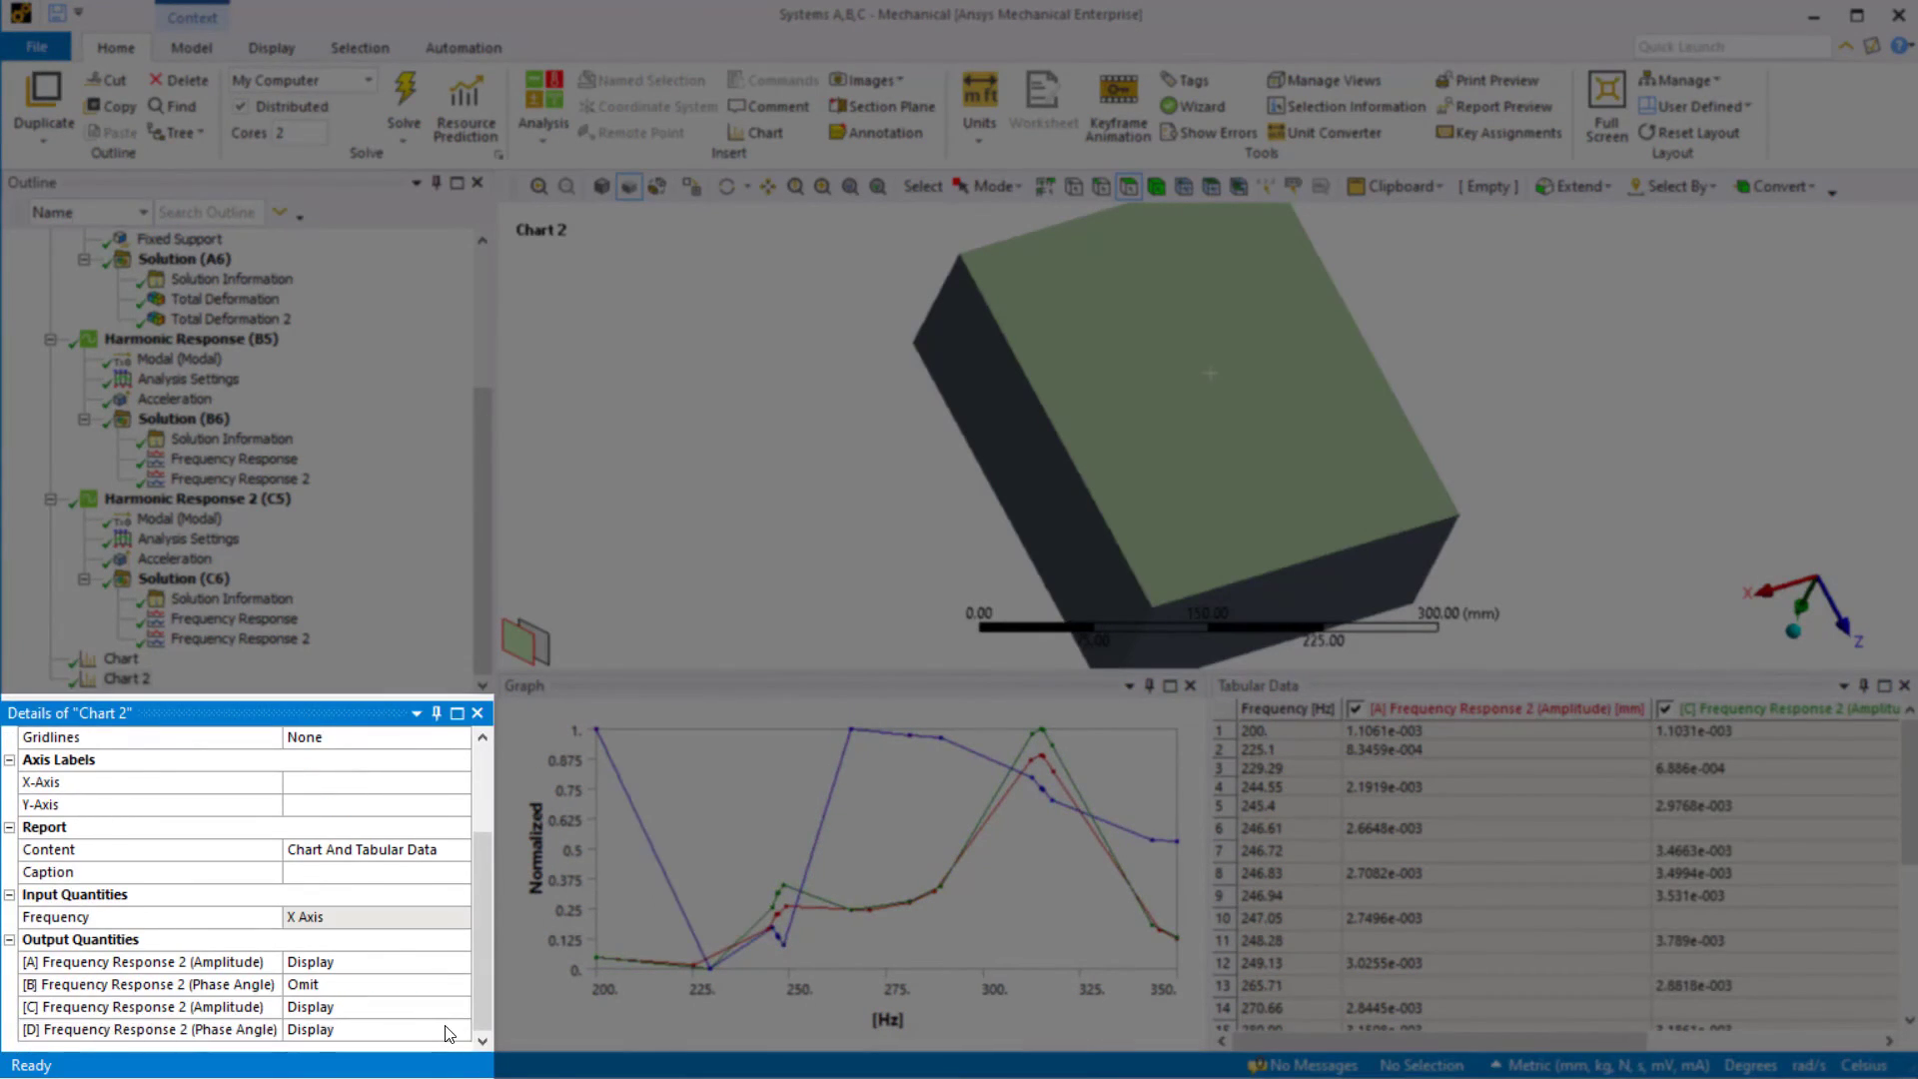
{"action": "left_click", "coordinate": [449, 1034]}
{"action": "left_click", "coordinate": [452, 1069]}
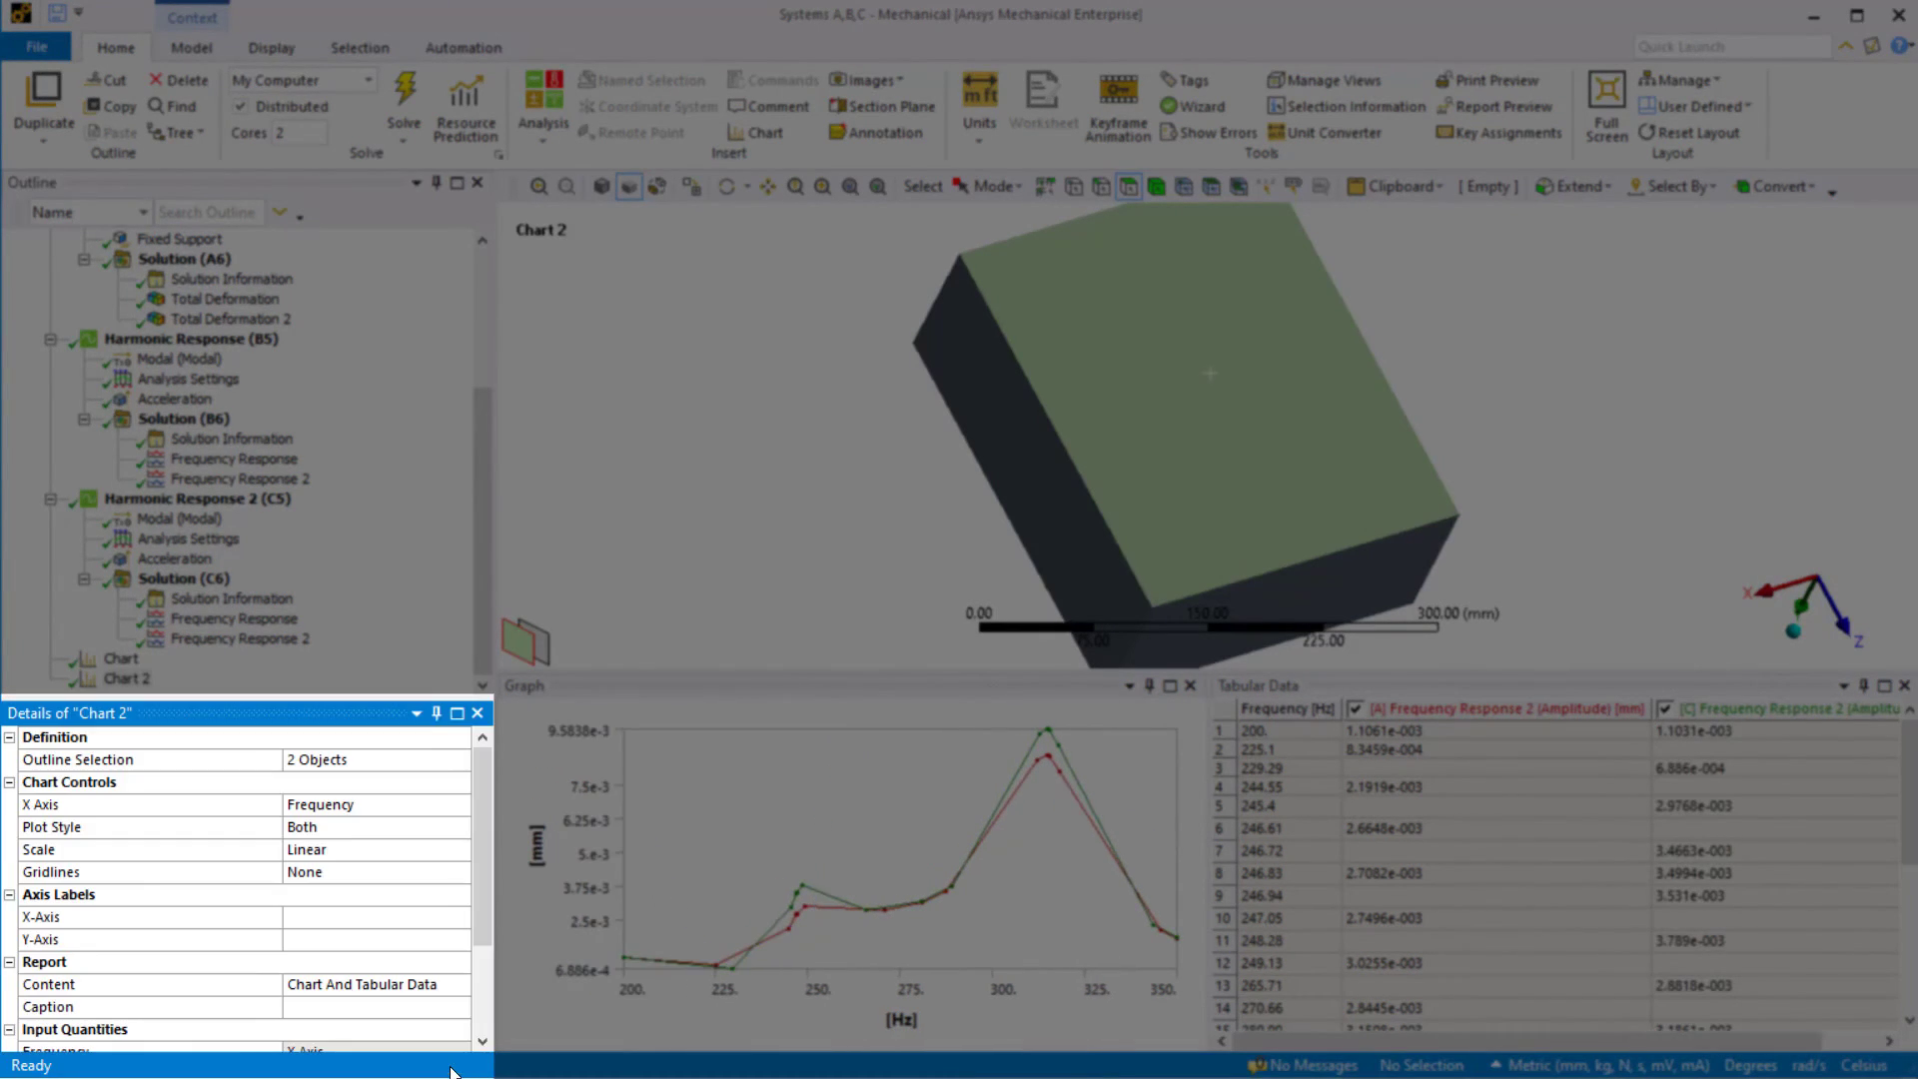